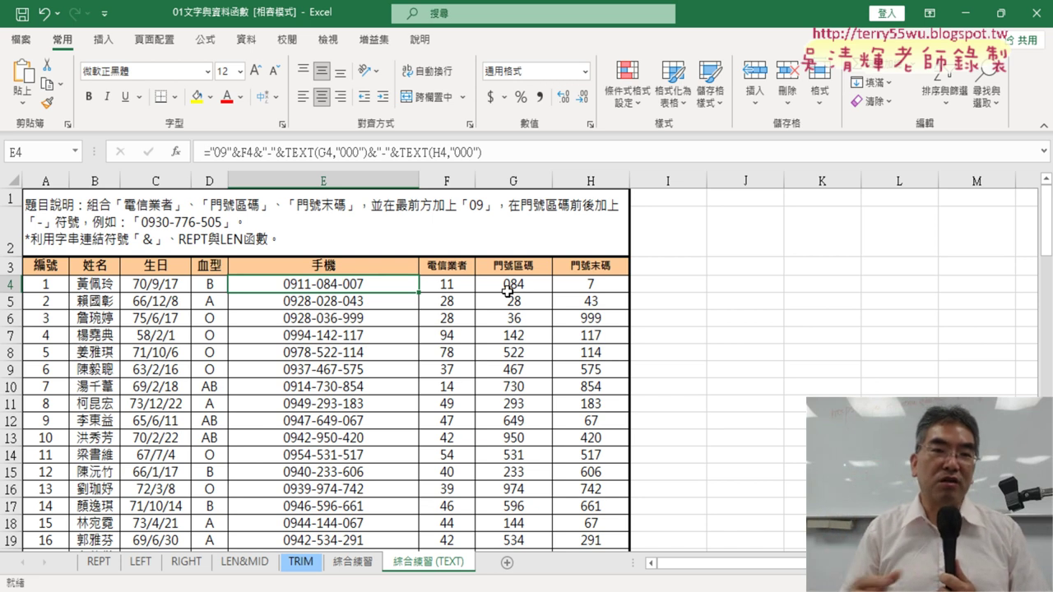
# Show the 公式 (Formulas) ribbon's function library while on the 綜合練習 (TEXT) sheet
pyautogui.click(204, 39)
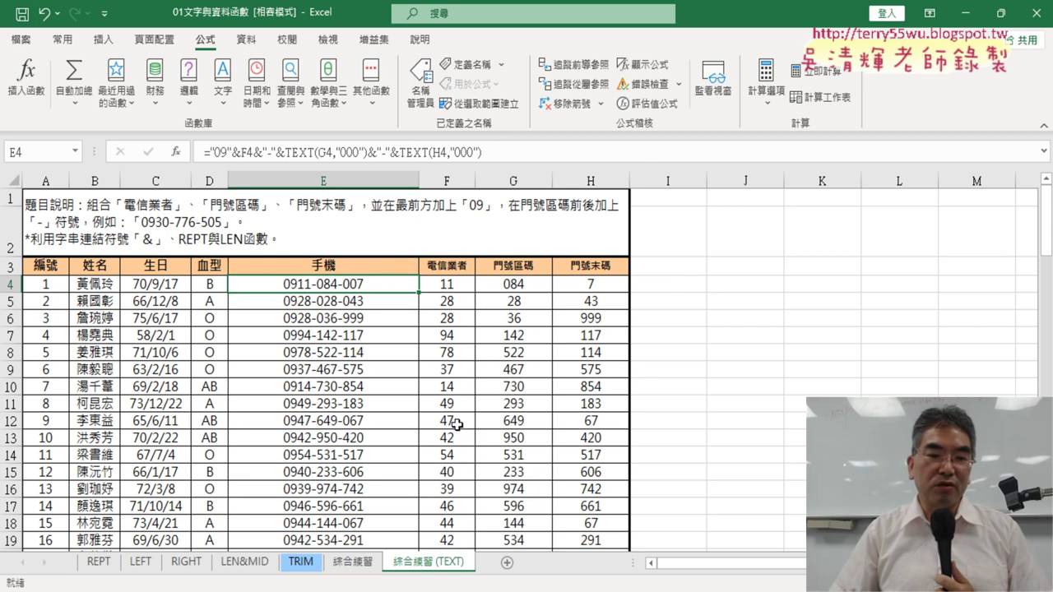
# On the LEFT sheet, select cell D10 in the 稱呼 column
pyautogui.click(141, 562)
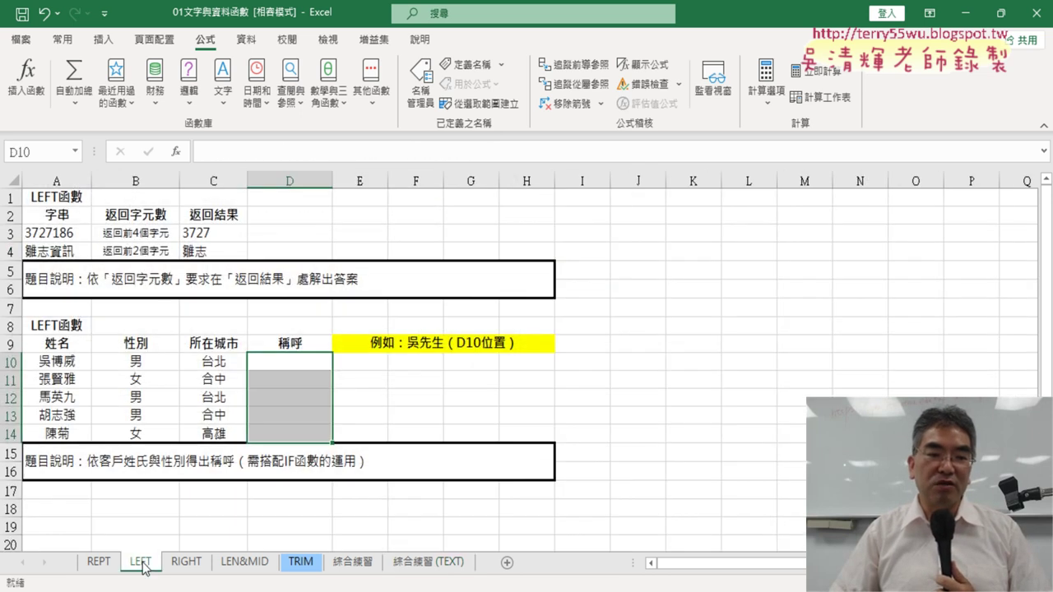
pyautogui.click(74, 365)
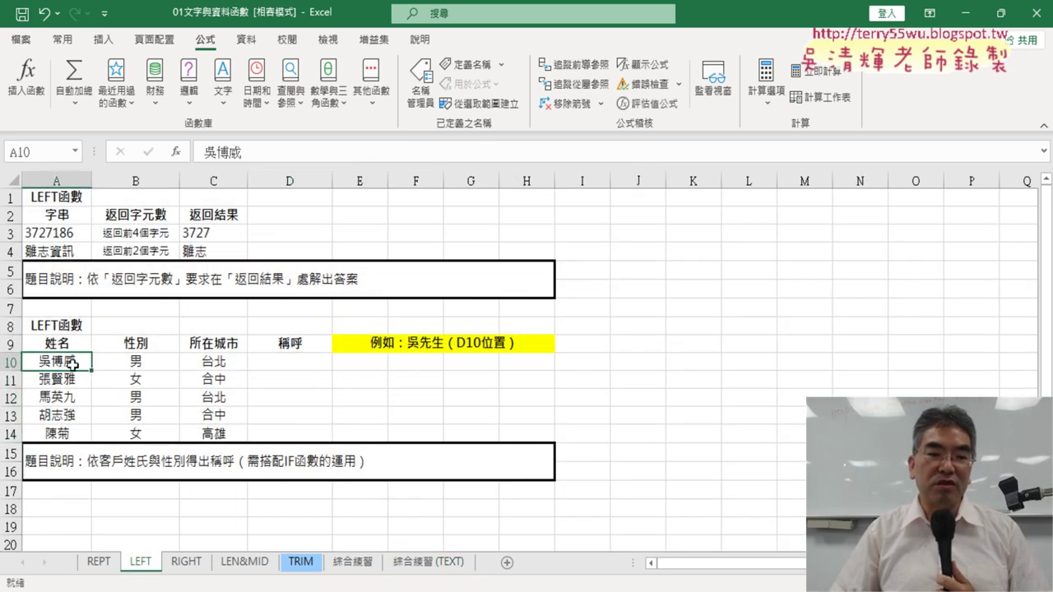
pyautogui.click(176, 362)
pyautogui.click(288, 358)
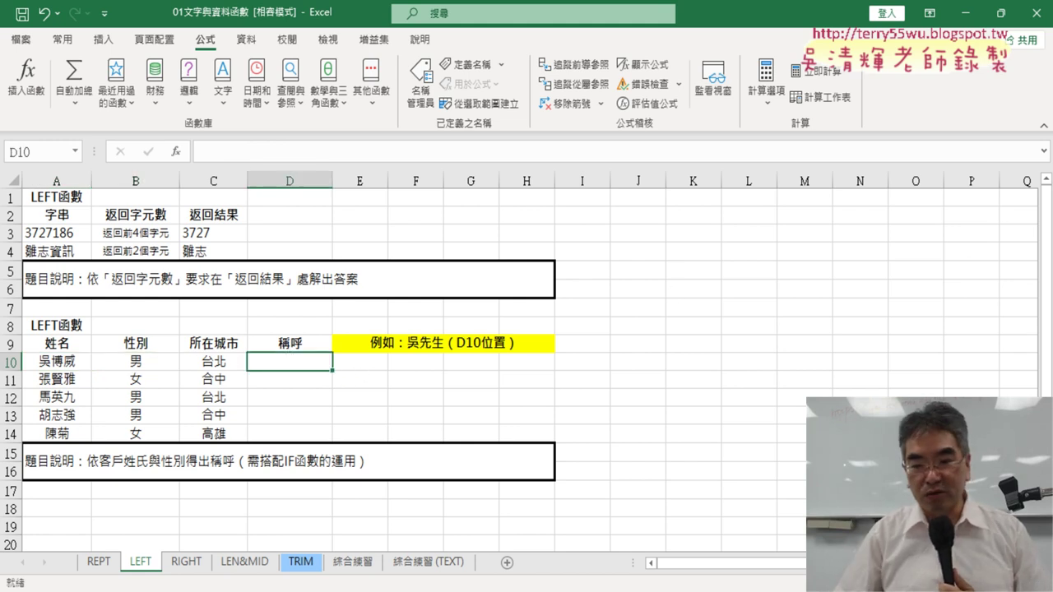
pyautogui.keyDown('ctrl'); pyautogui.scroll(1, 403, 420); pyautogui.keyUp('ctrl')
pyautogui.keyDown('ctrl'); pyautogui.scroll(1, 403, 421); pyautogui.keyUp('ctrl')
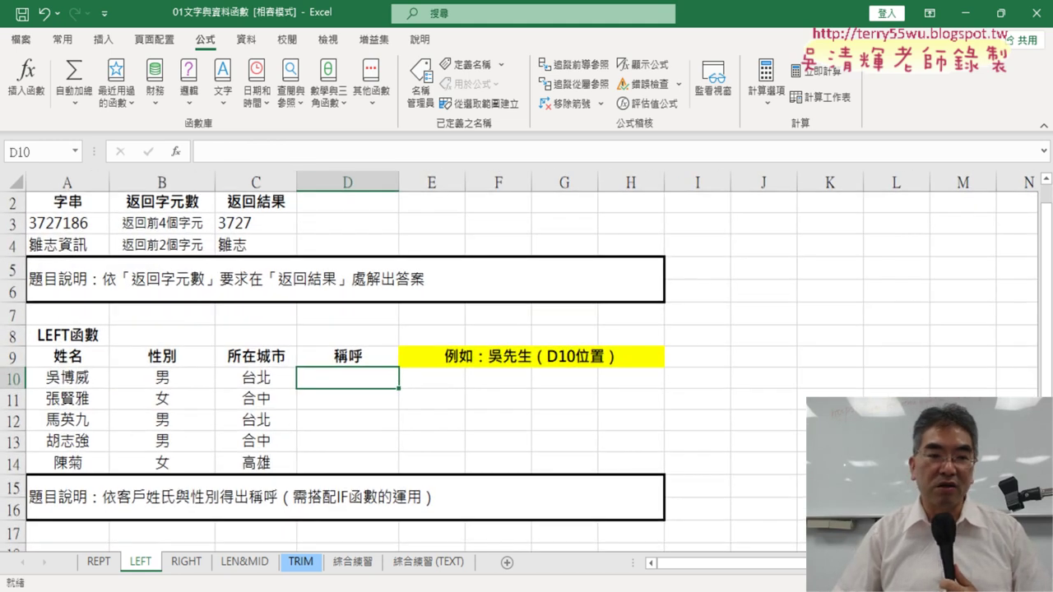
pyautogui.keyDown('ctrl'); pyautogui.scroll(1, 403, 421); pyautogui.keyUp('ctrl')
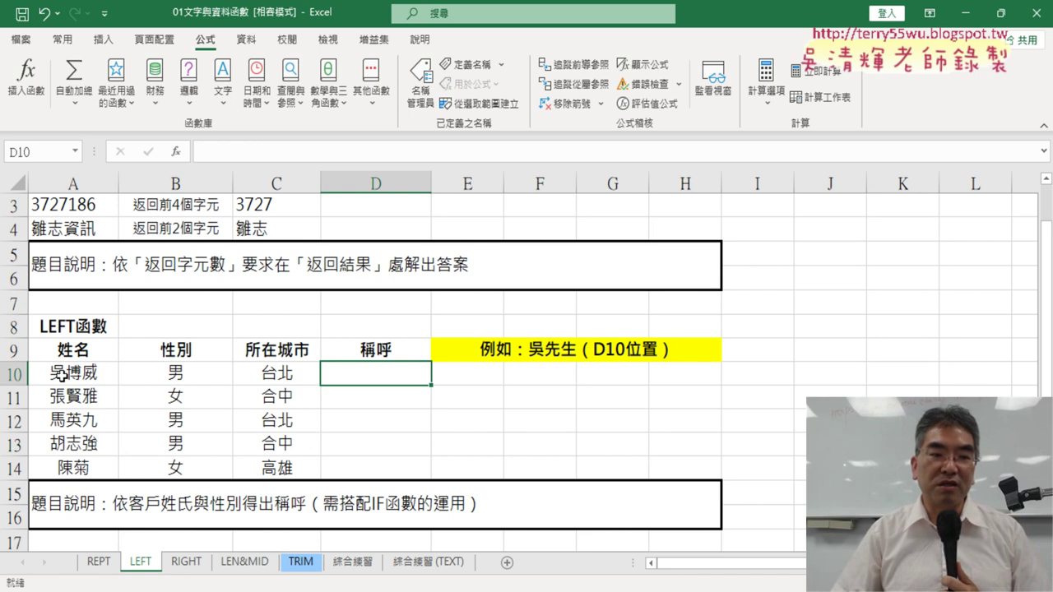
# Insert =LEFT(A10,1) into D10 so it returns the surname 吳
pyautogui.click(175, 151)
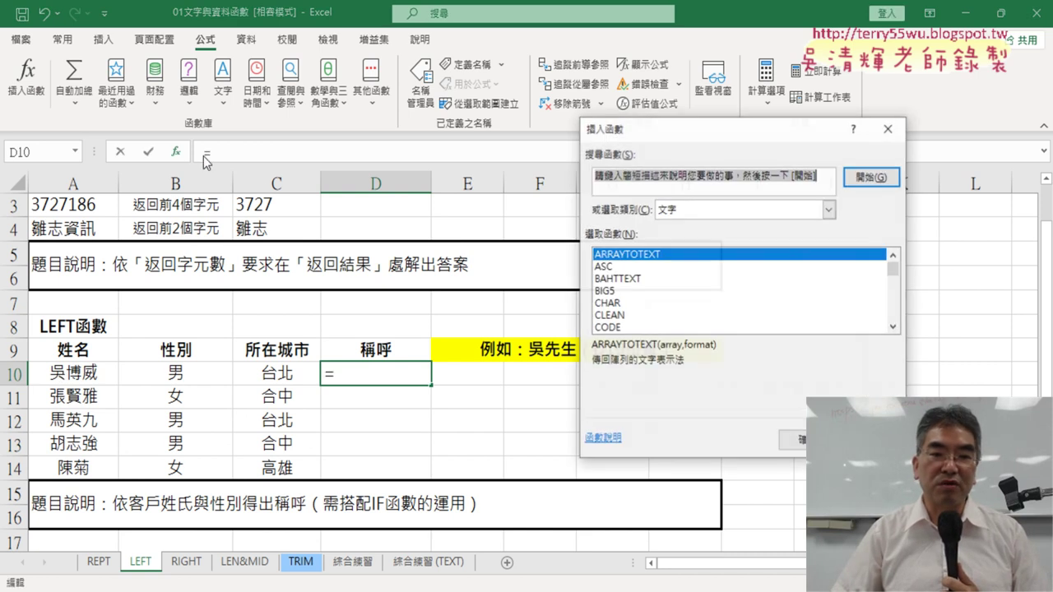
pyautogui.click(893, 327)
pyautogui.click(893, 326)
pyautogui.click(893, 326)
pyautogui.click(719, 210)
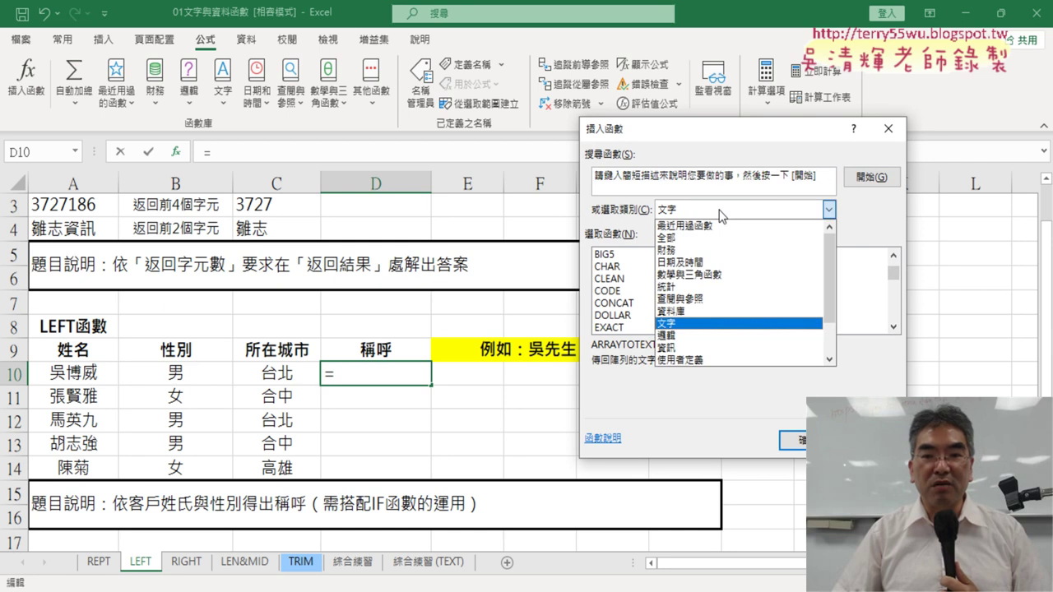
pyautogui.click(719, 209)
pyautogui.click(893, 327)
pyautogui.click(892, 326)
pyautogui.click(892, 327)
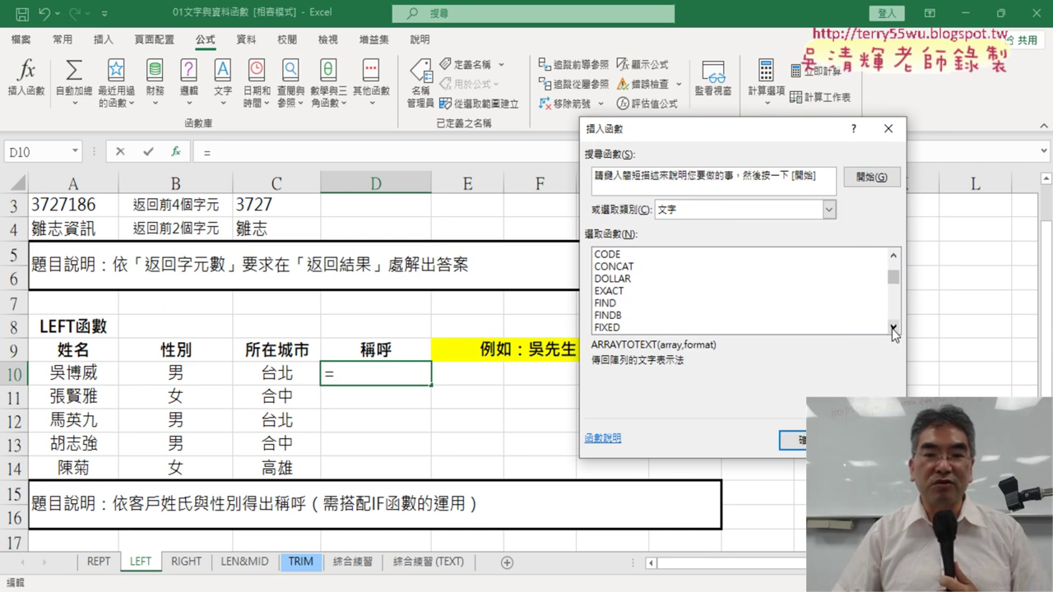
pyautogui.click(893, 326)
pyautogui.click(892, 327)
pyautogui.click(892, 326)
pyautogui.click(599, 305)
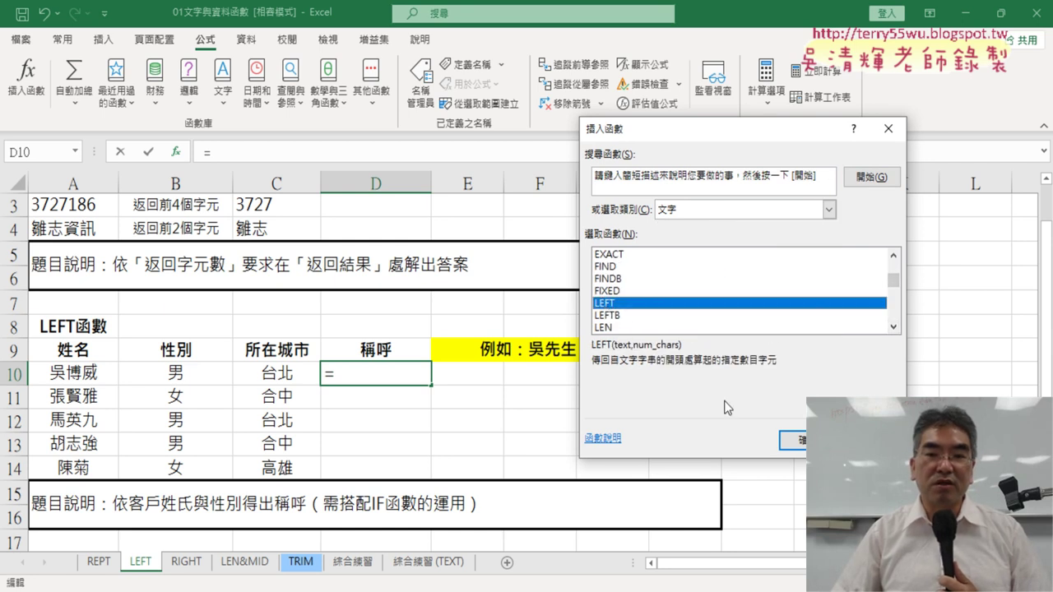
pyautogui.click(794, 440)
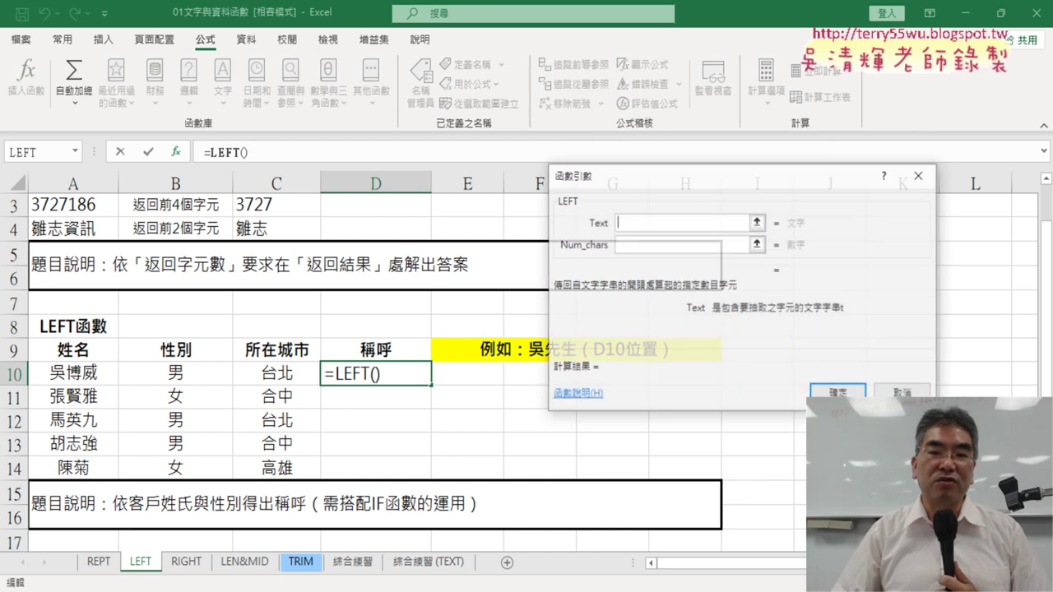
pyautogui.click(89, 377)
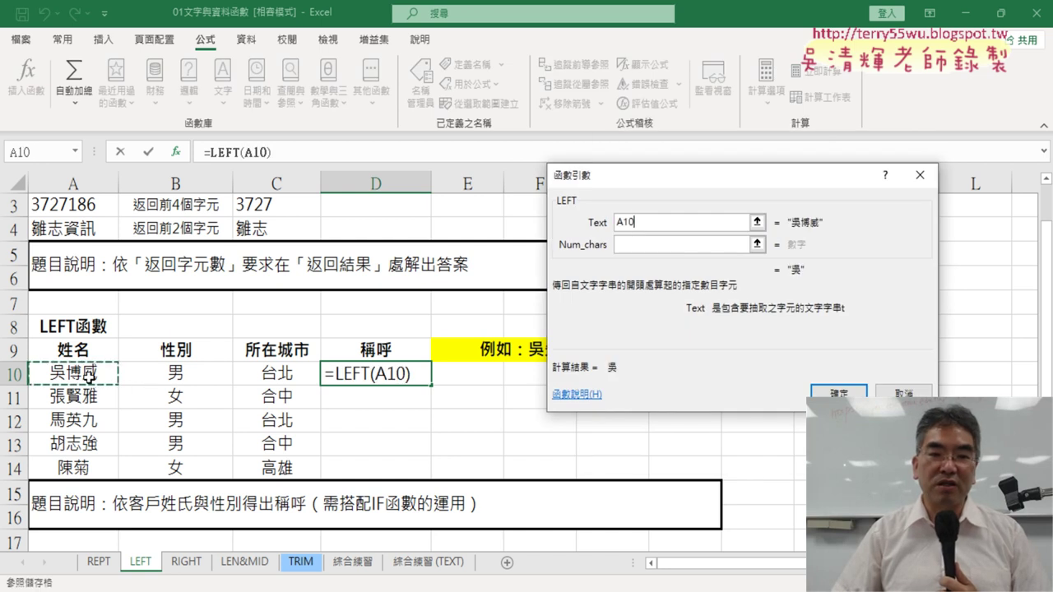
pyautogui.click(660, 245)
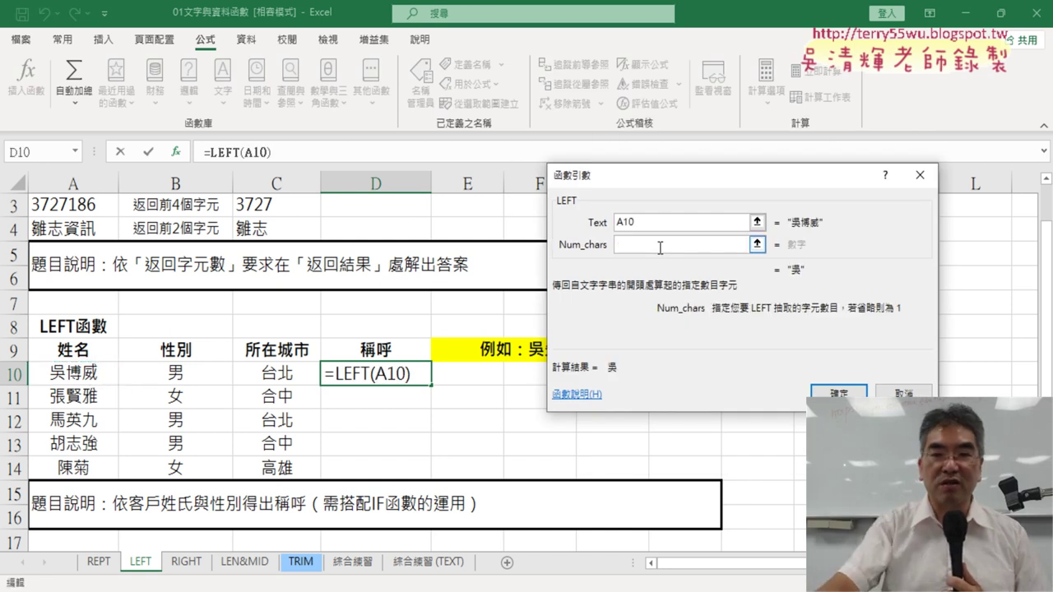
pyautogui.write('1')
pyautogui.click(846, 391)
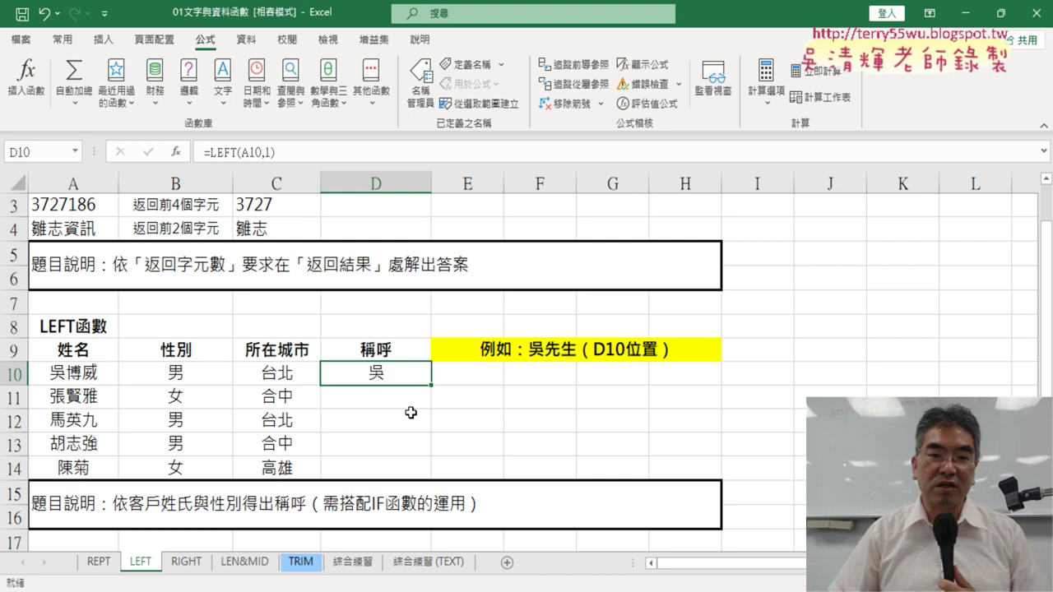
# Change D10's formula to =LEFT(A10,1)&"先生" so it shows 吳先生
pyautogui.click(318, 153)
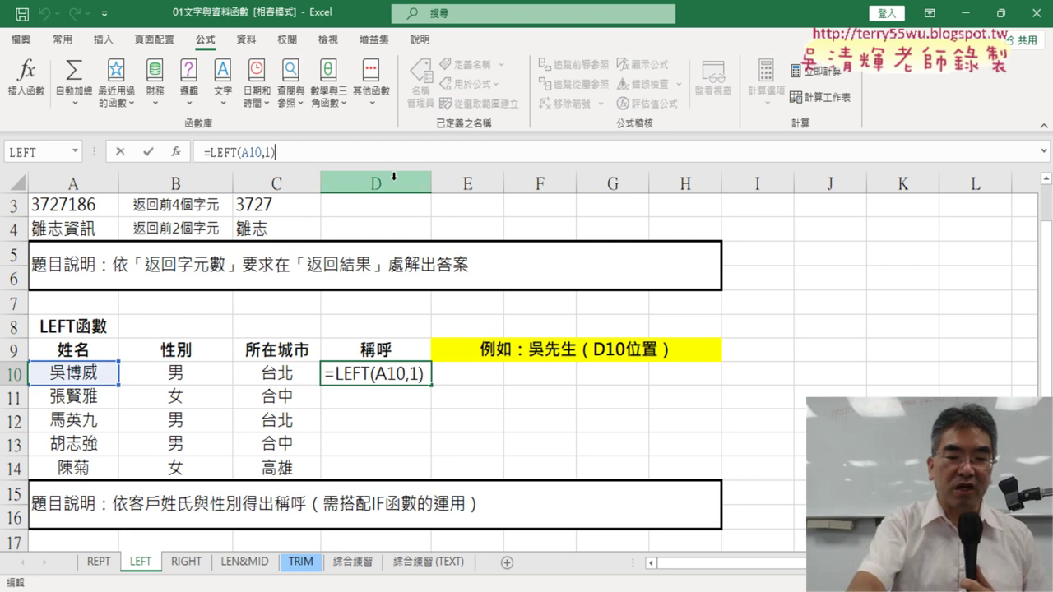
pyautogui.write('&')
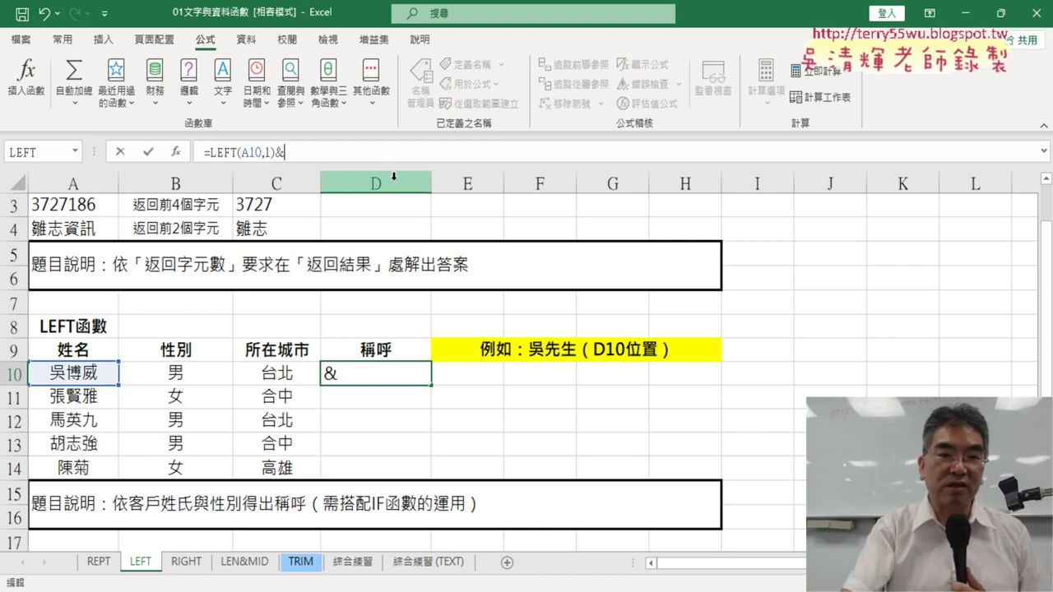
pyautogui.write('"')
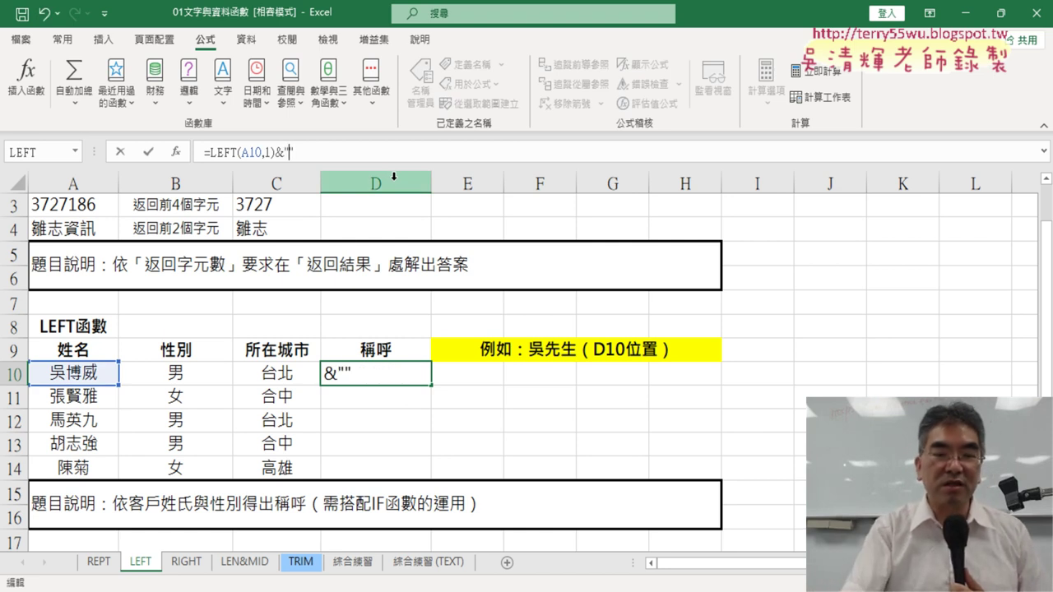
pyautogui.press('Left')
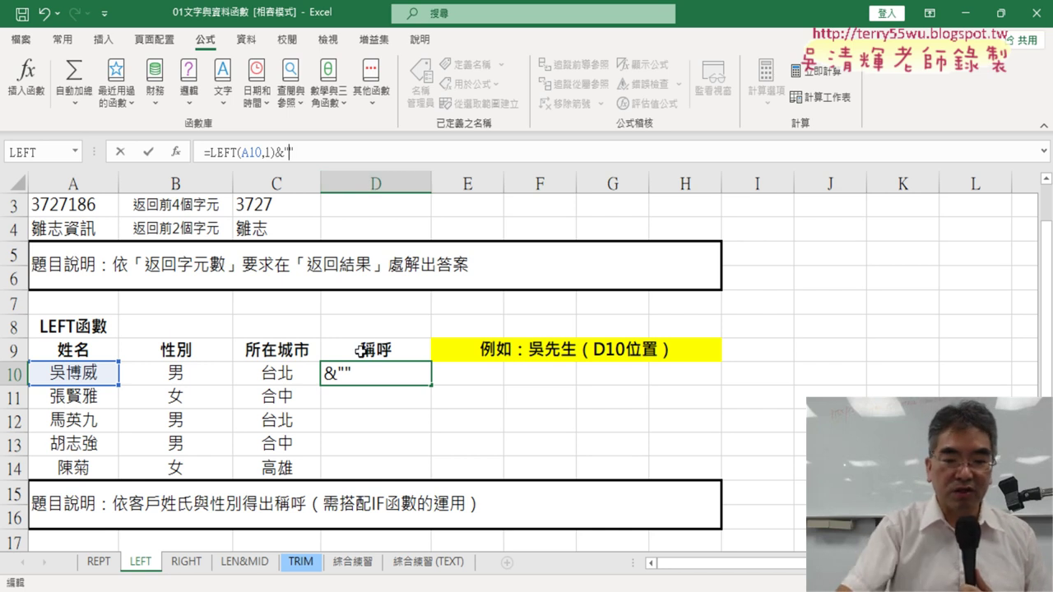
pyautogui.write('先')
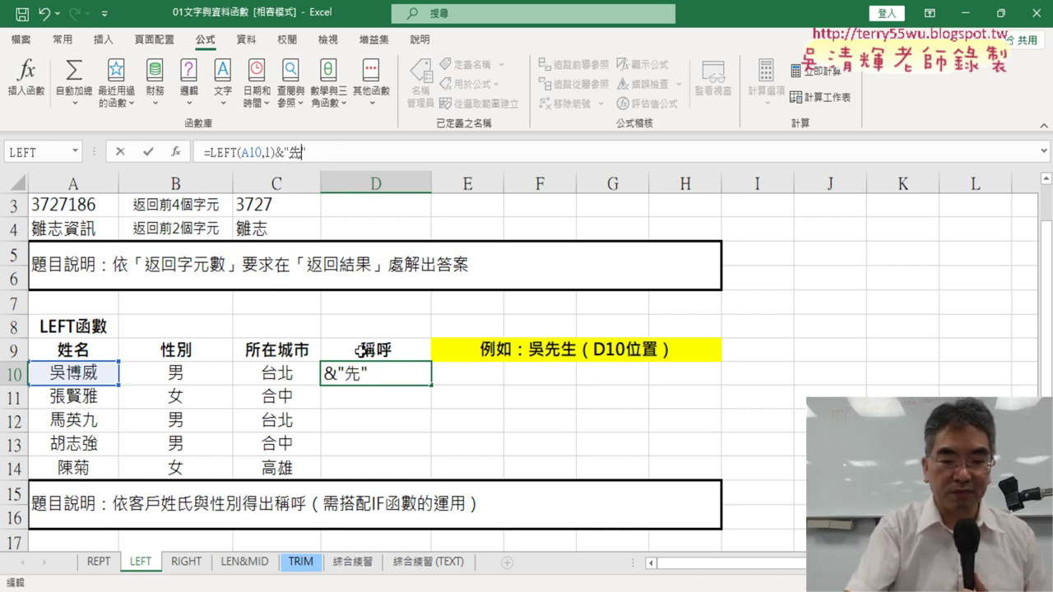
pyautogui.write('ㄕㄥ')
pyautogui.press('space')
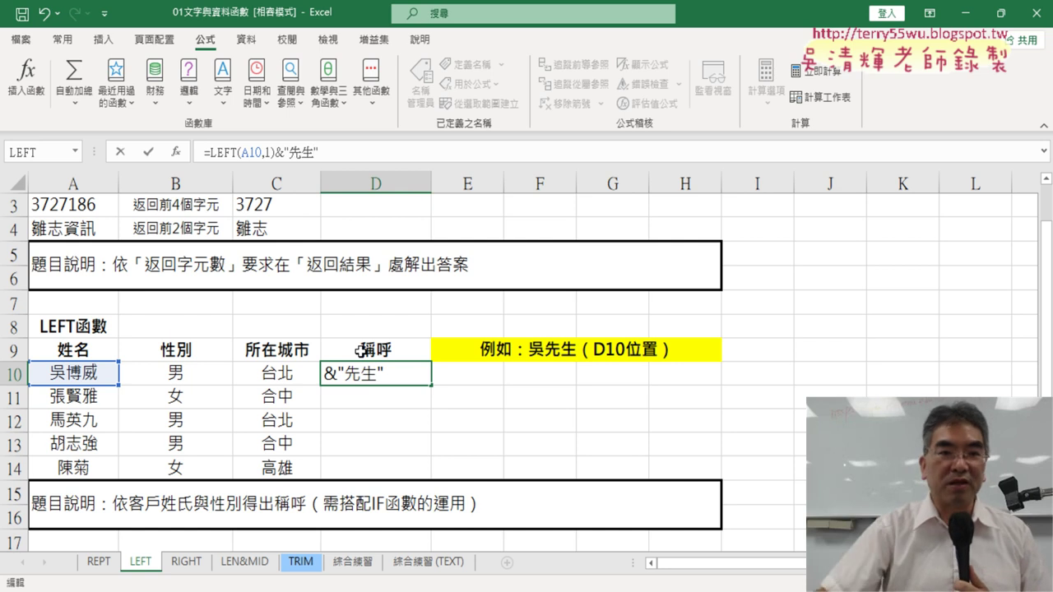
pyautogui.click(148, 151)
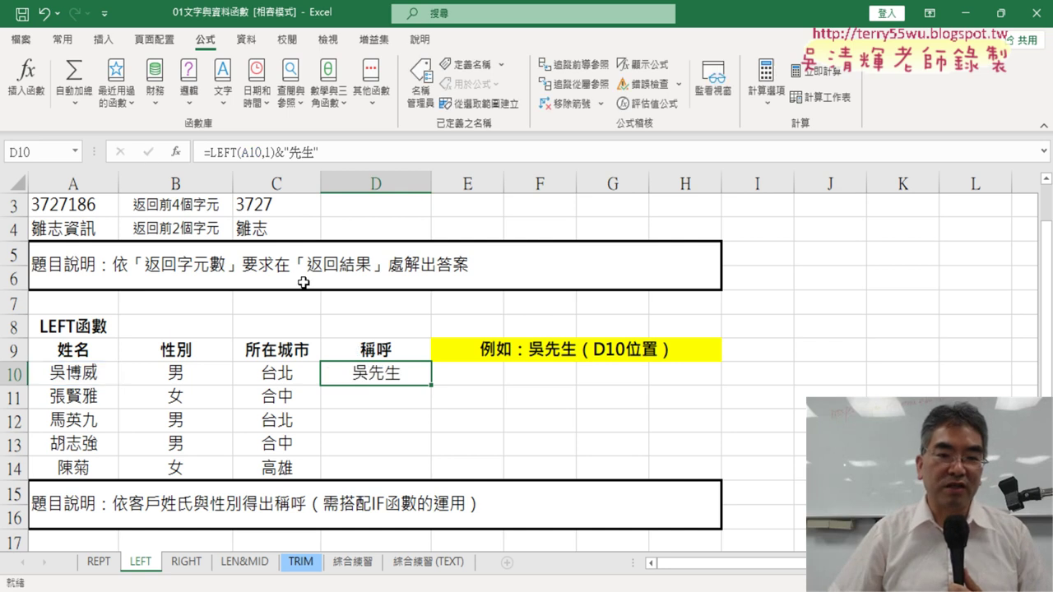
# Fill the 先生 formula down to D14, giving 張先生, 馬先生, 胡先生 and 陳先生
pyautogui.moveTo(430, 386); pyautogui.dragTo(431, 471)
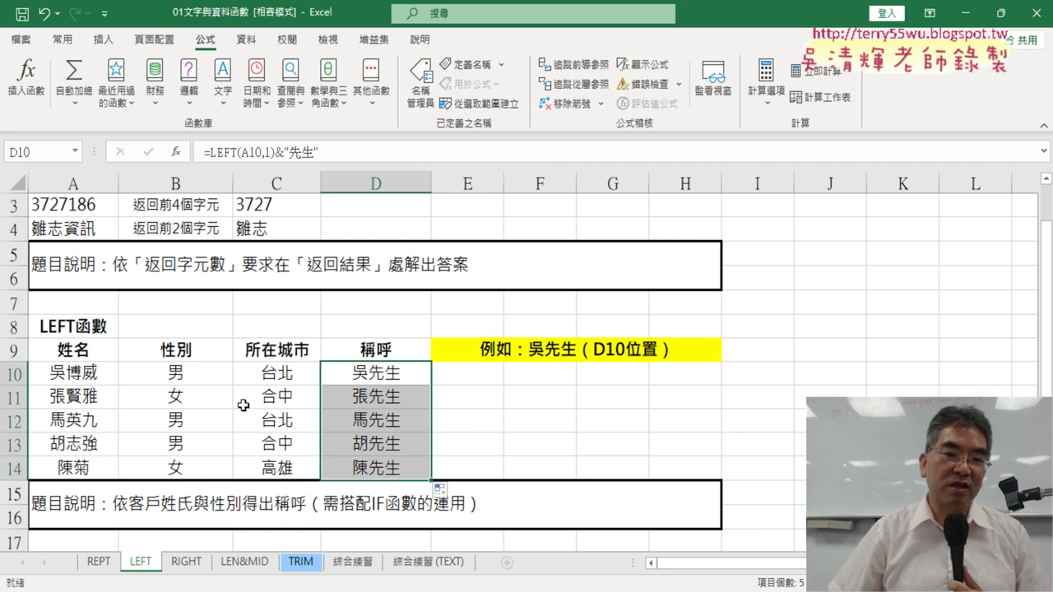
pyautogui.click(380, 403)
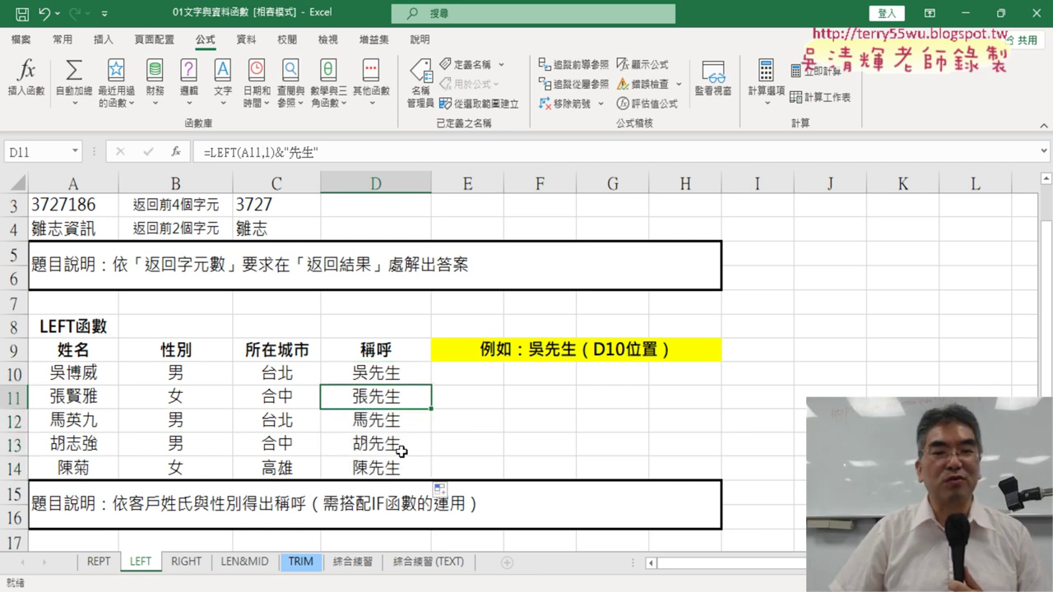
pyautogui.click(401, 377)
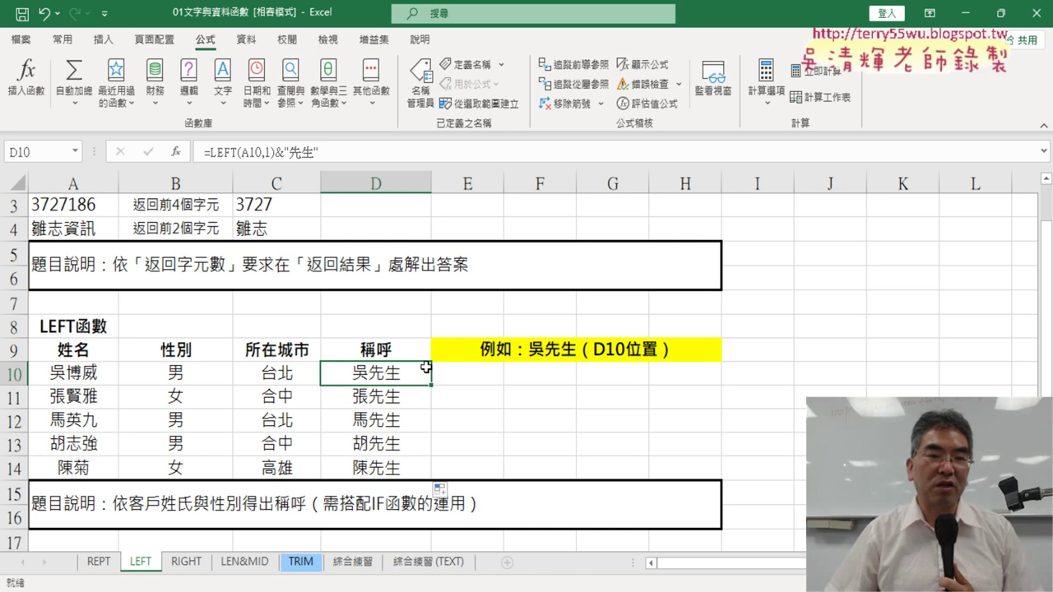
pyautogui.moveTo(285, 153); pyautogui.dragTo(319, 153)
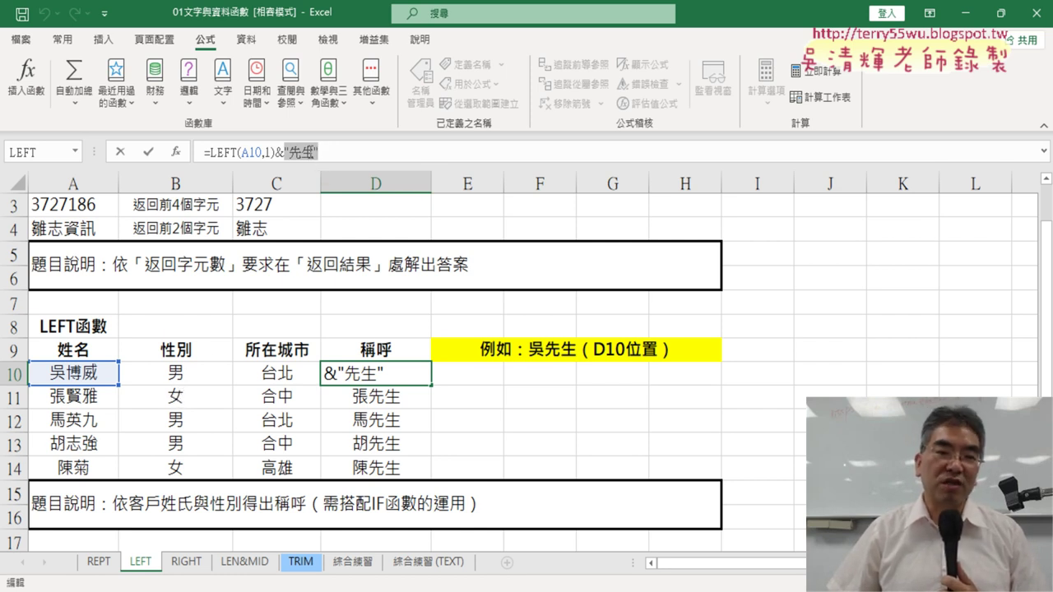
# Cut "先生" out of D10's formula, leaving =LEFT(A10,1)& ready for more
pyautogui.rightClick(312, 154)
pyautogui.click(353, 166)
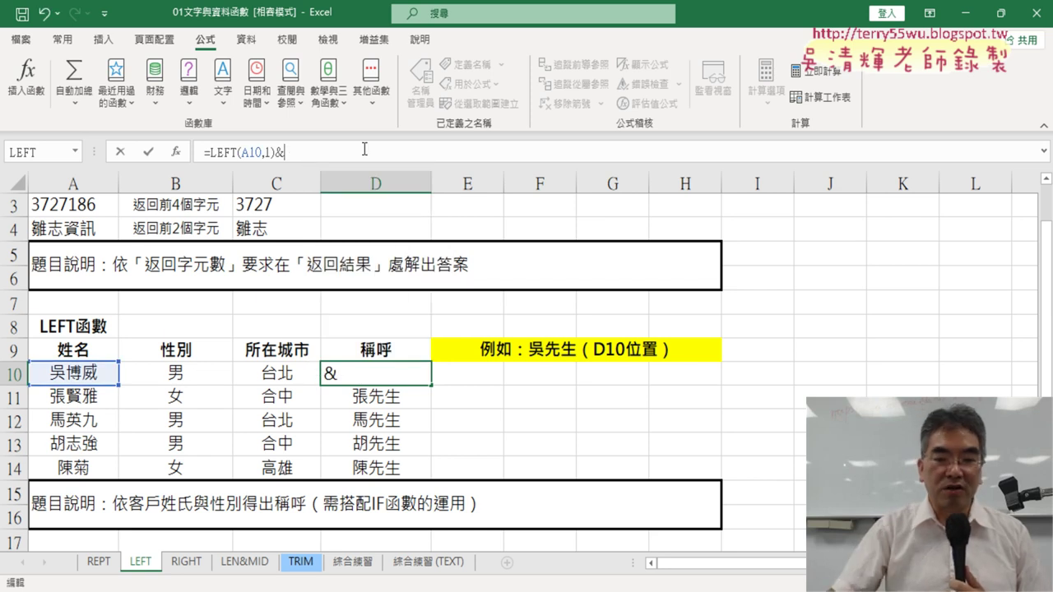
pyautogui.write('ㄒ')
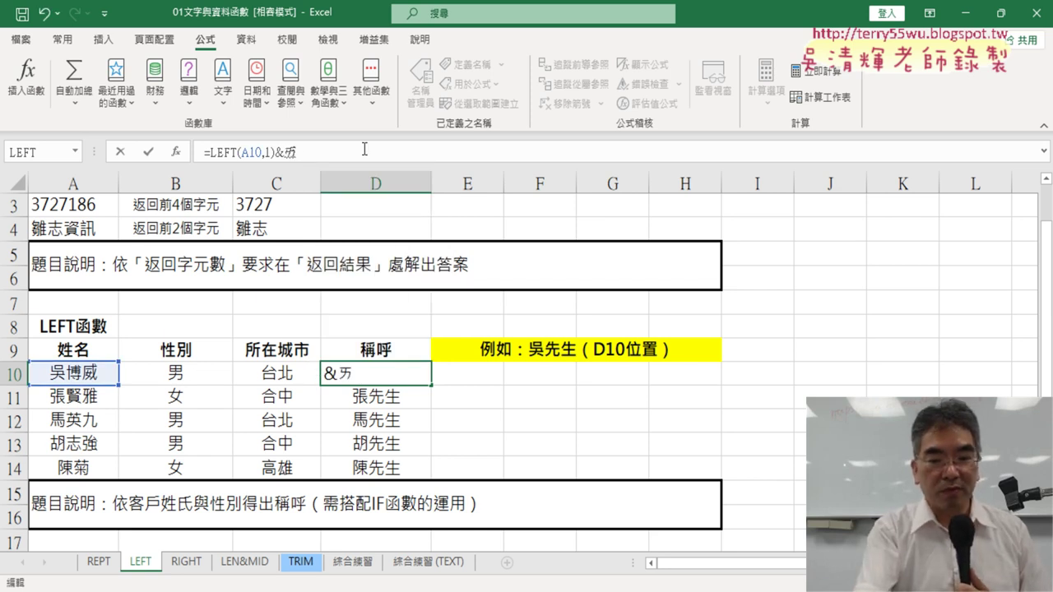
pyautogui.press('BackSpace')
pyautogui.write('i')
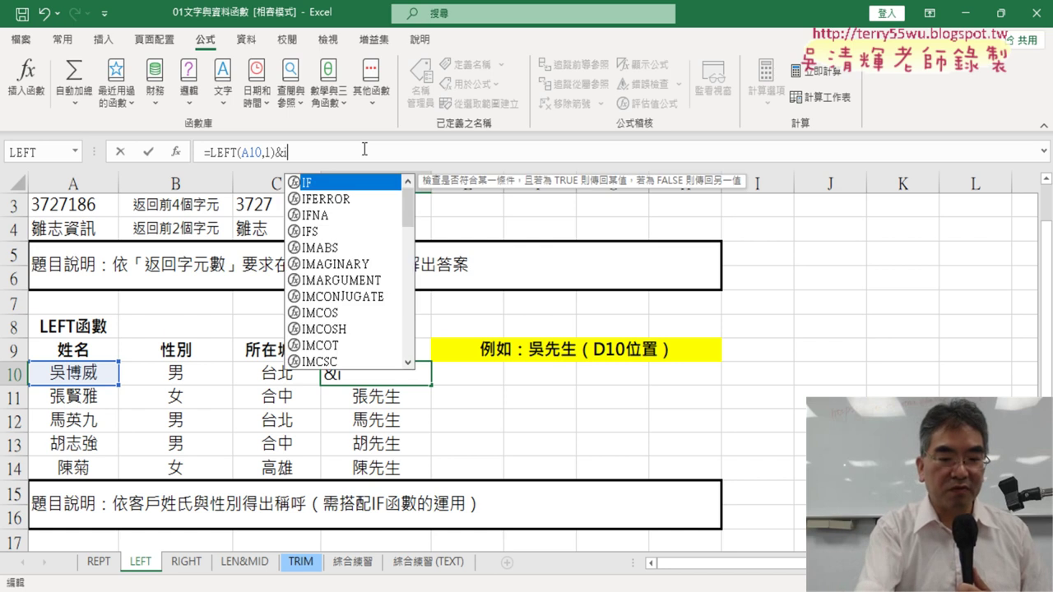
pyautogui.write('f')
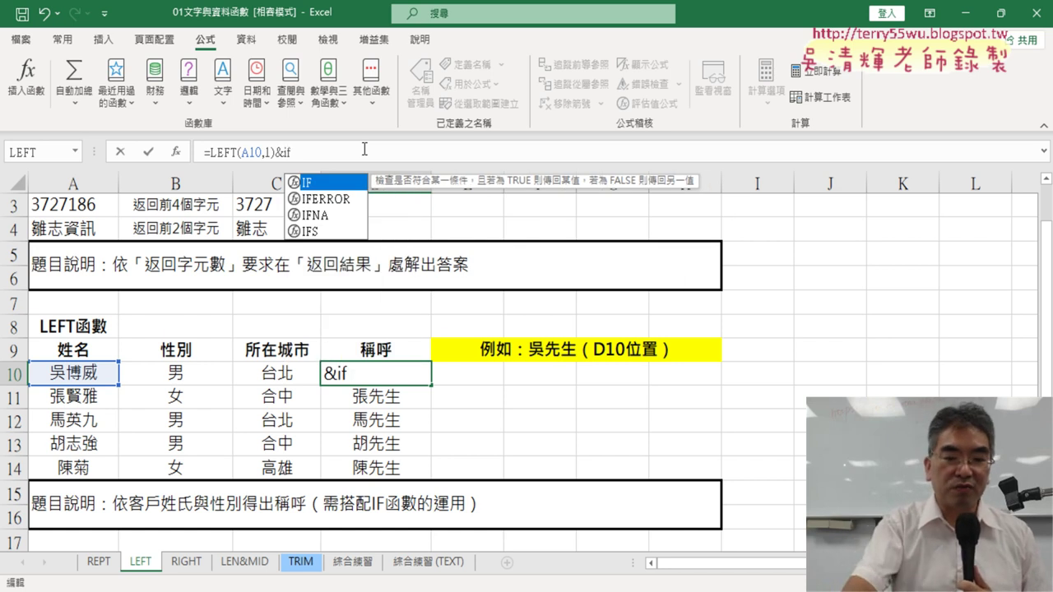
pyautogui.write('(')
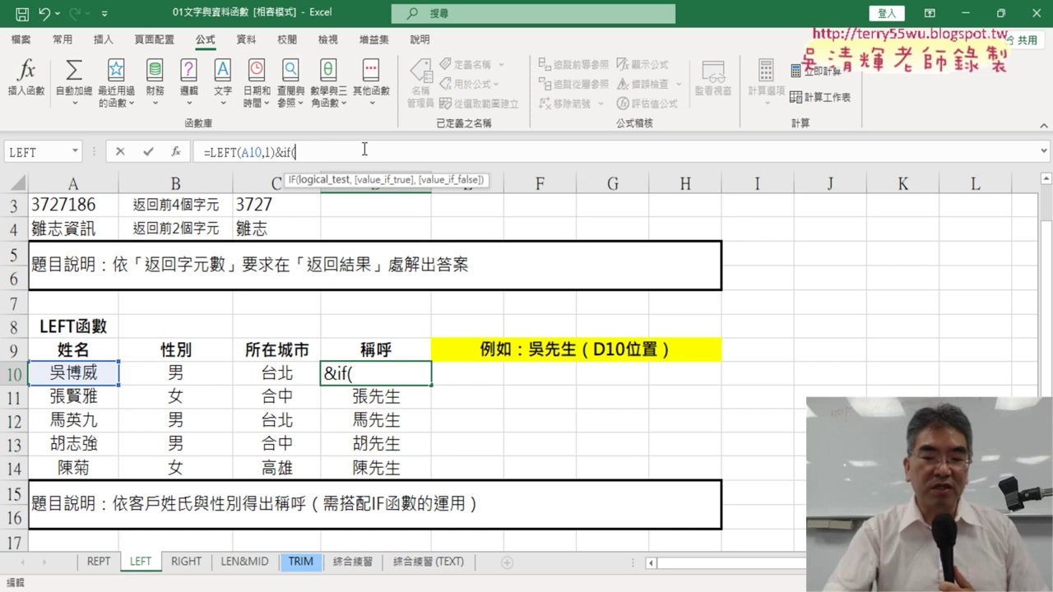
pyautogui.press('BackSpace')
pyautogui.press('BackSpace')
pyautogui.press('BackSpace')
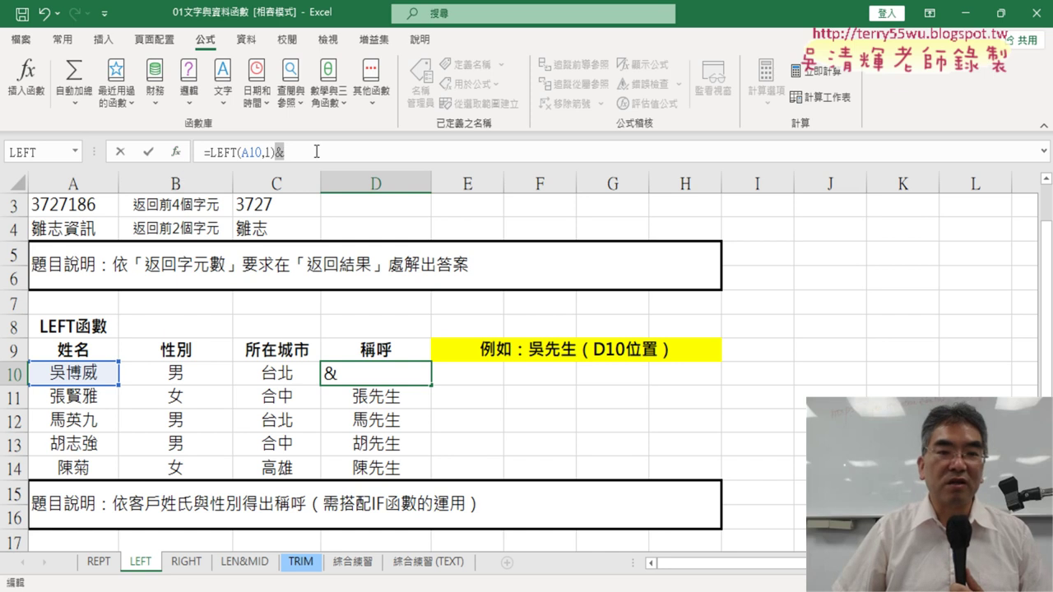
# Insert an IF function from the 邏輯 category after the LEFT part of D10's formula
pyautogui.click(178, 157)
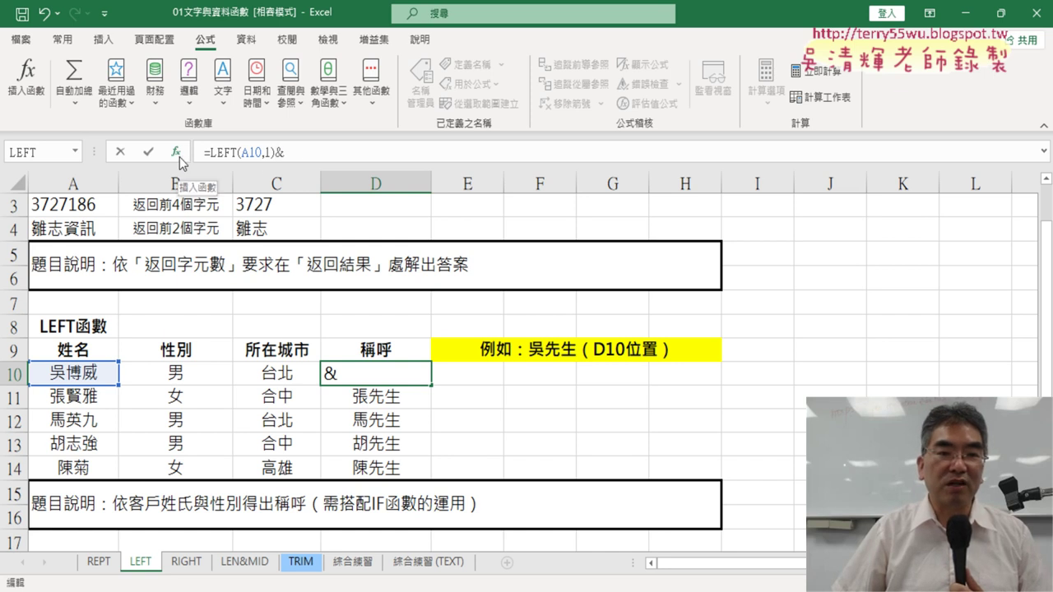
pyautogui.click(738, 209)
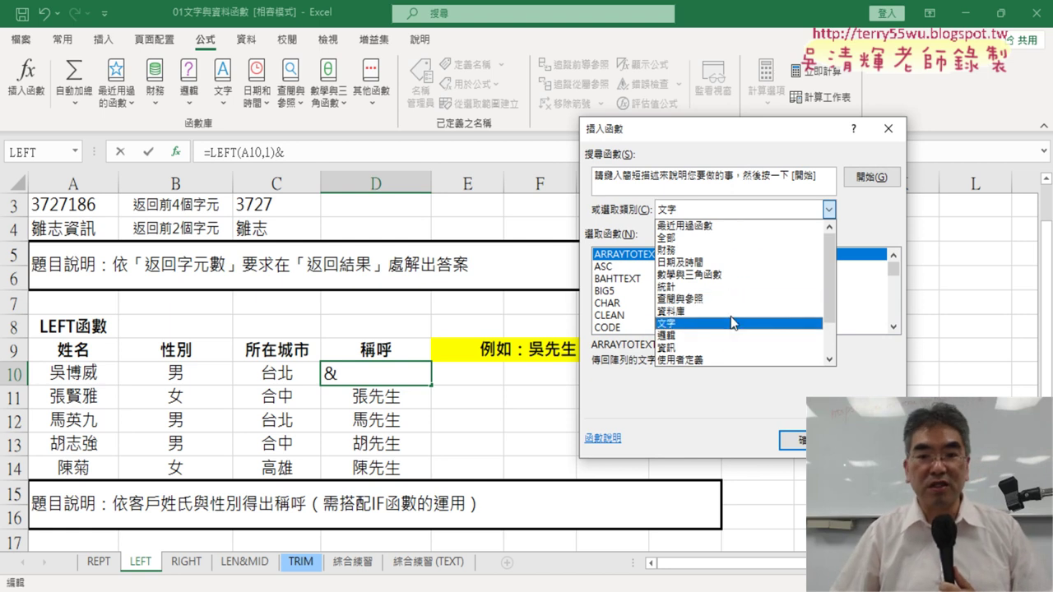
pyautogui.click(734, 336)
pyautogui.click(615, 280)
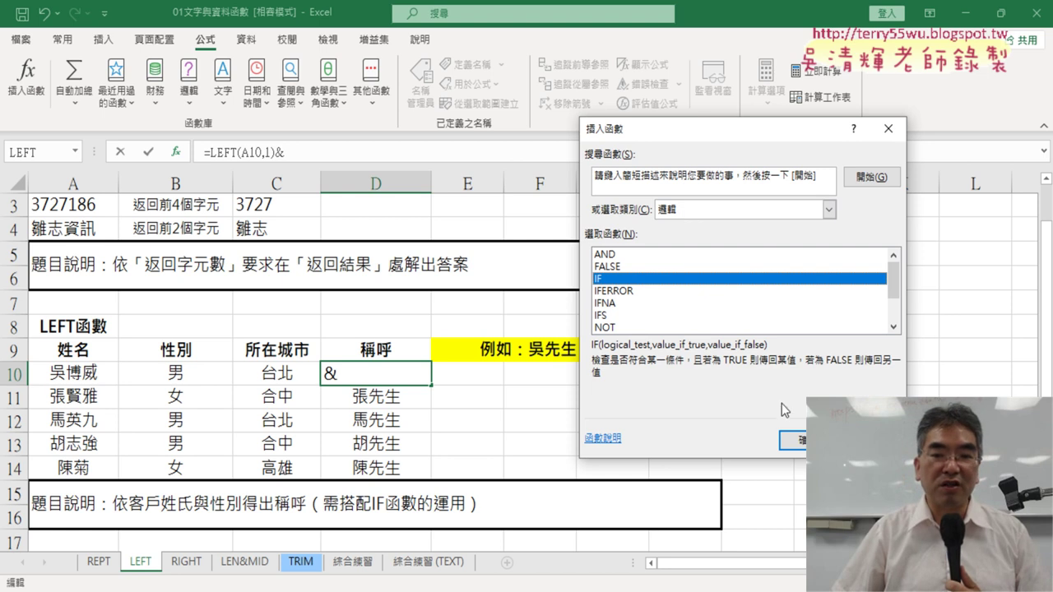
pyautogui.click(791, 441)
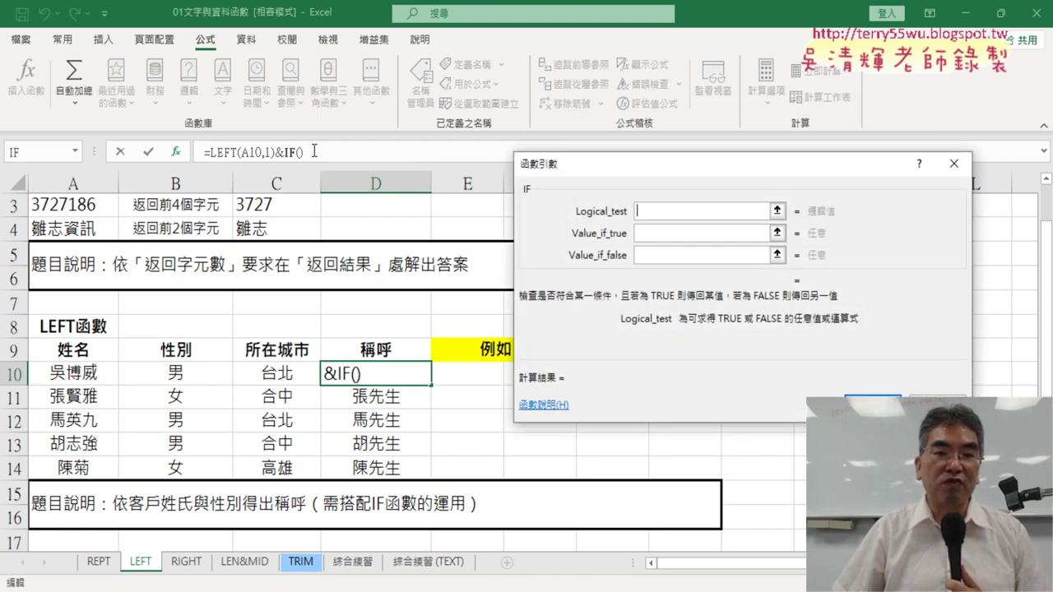
pyautogui.moveTo(633, 166); pyautogui.dragTo(452, 51)
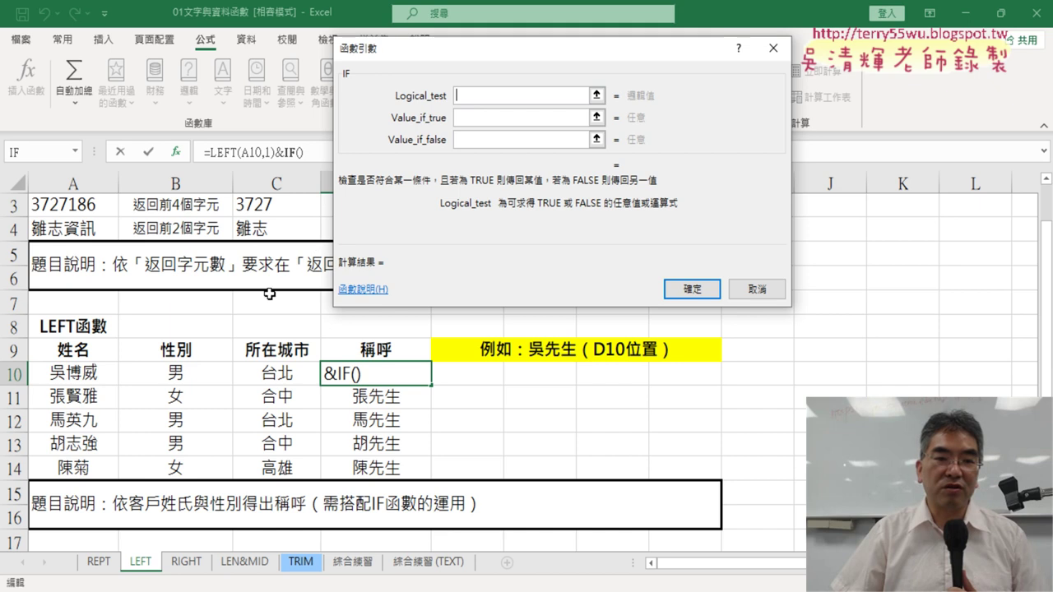
# Set the IF's logical test to B10="男"
pyautogui.click(187, 378)
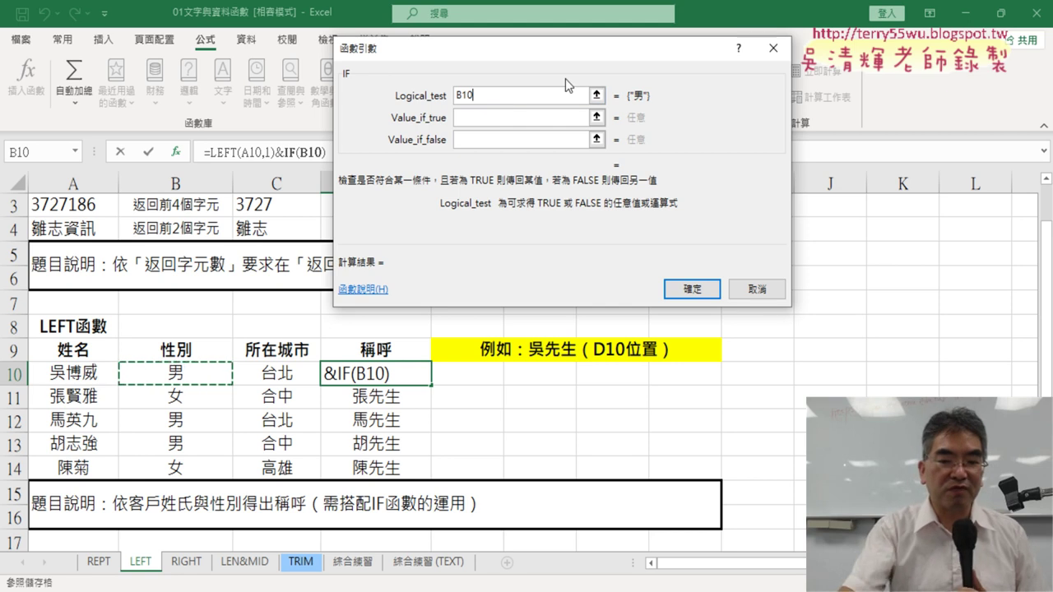
pyautogui.write('="n')
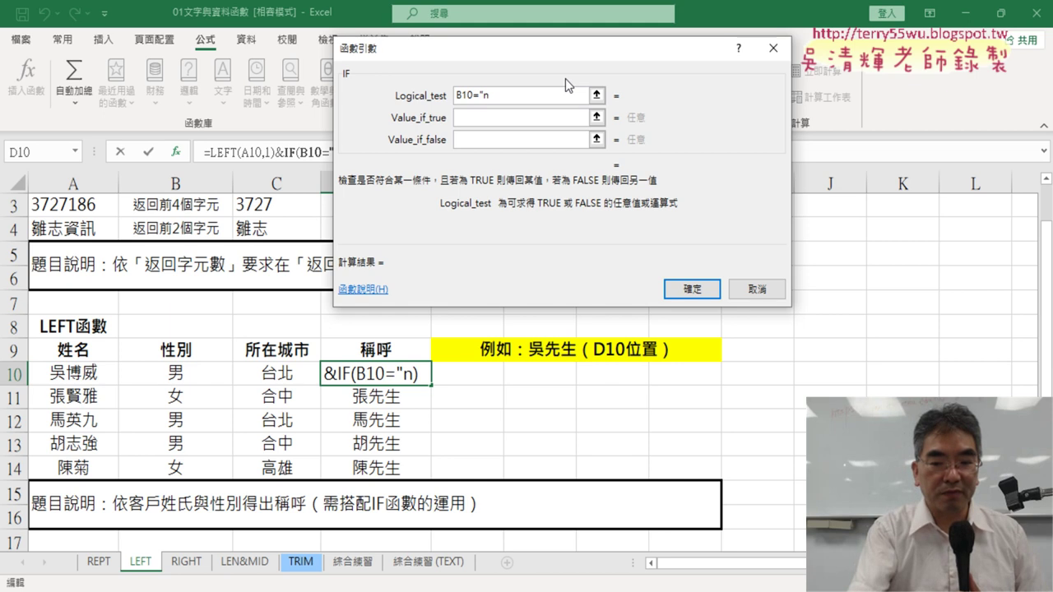
pyautogui.press('BackSpace')
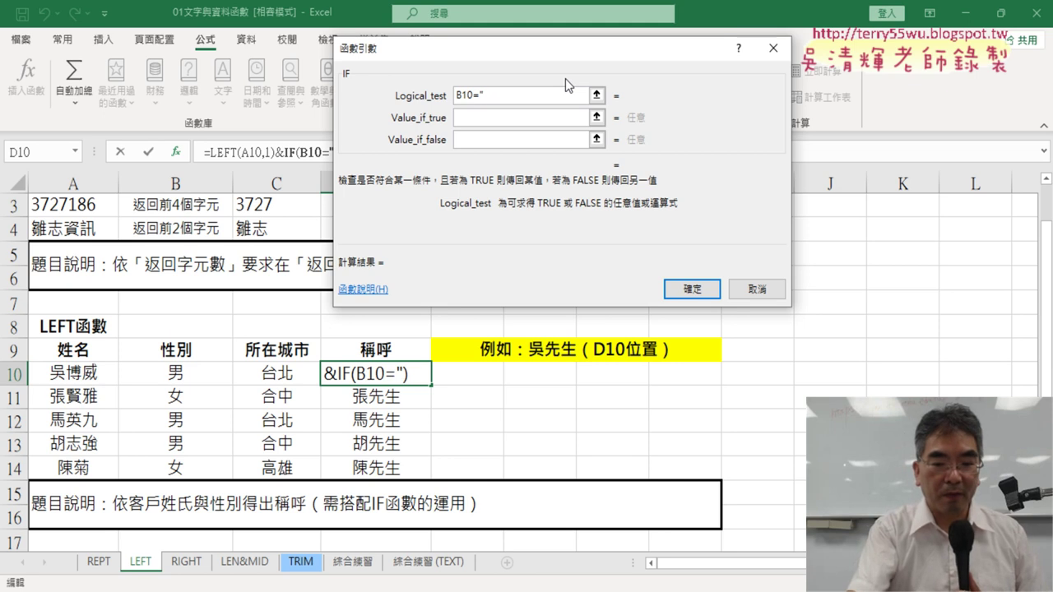
pyautogui.write('ㄋㄢ6')
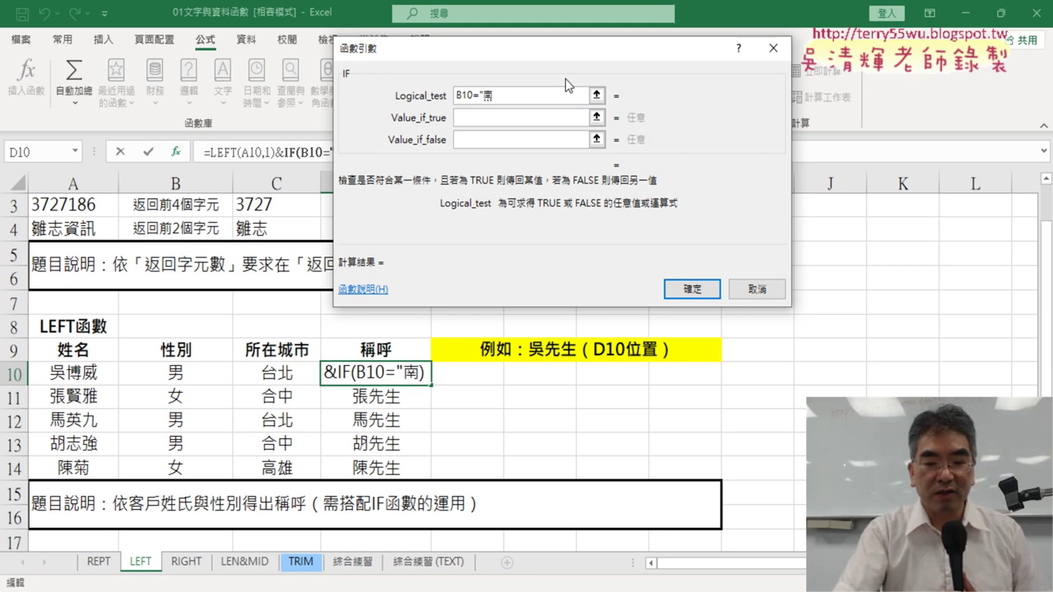
pyautogui.press('Down')
pyautogui.press('Down')
pyautogui.press('Return')
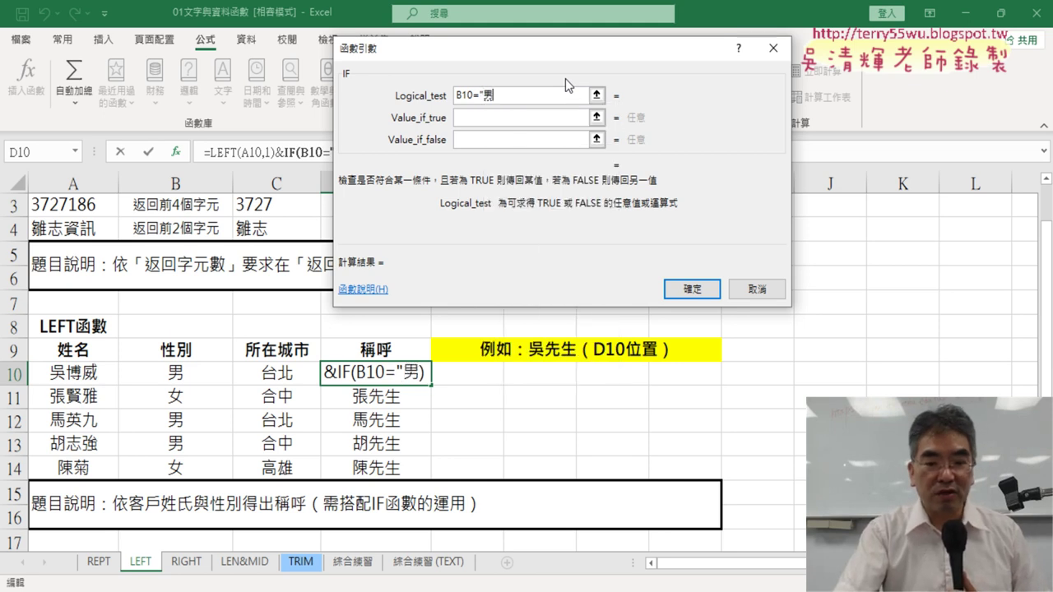
pyautogui.write('"')
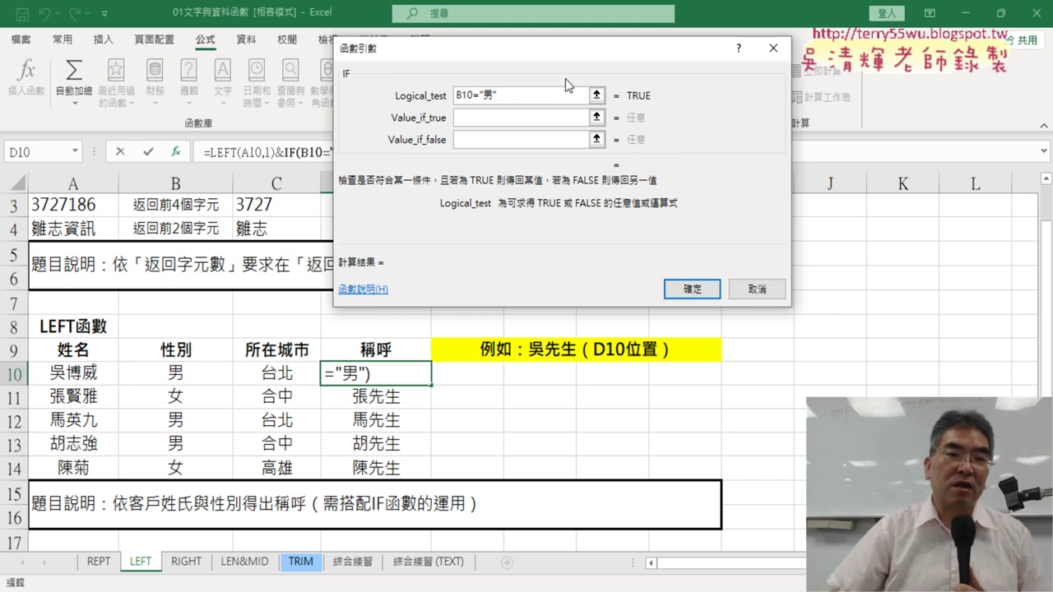
# Set the IF's values to "先生" if true and "小姐" if false, so D10 shows 吳先生
pyautogui.click(504, 119)
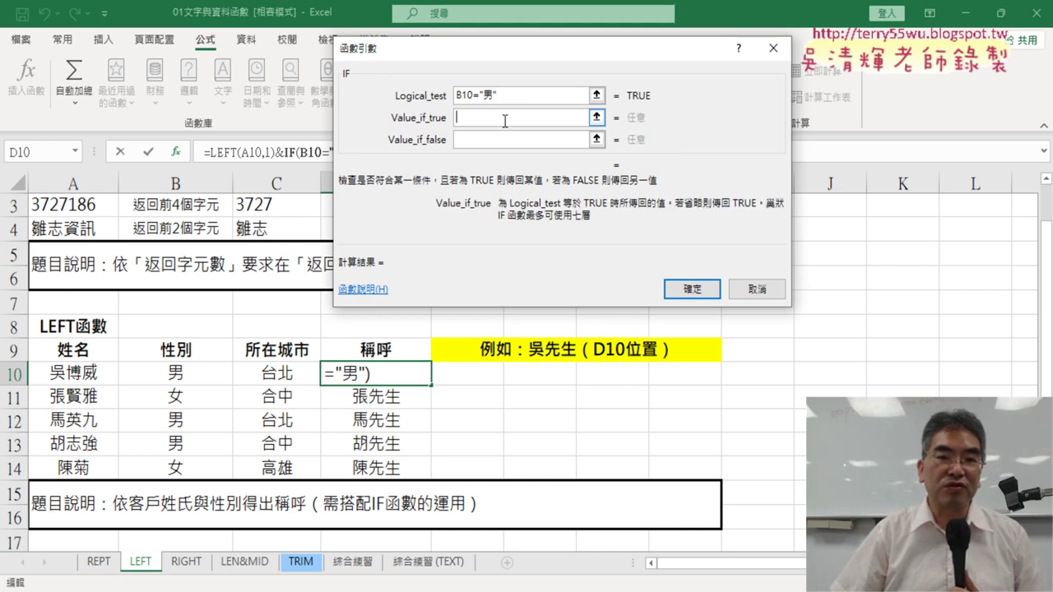
pyautogui.write('"先生"')
pyautogui.click(491, 140)
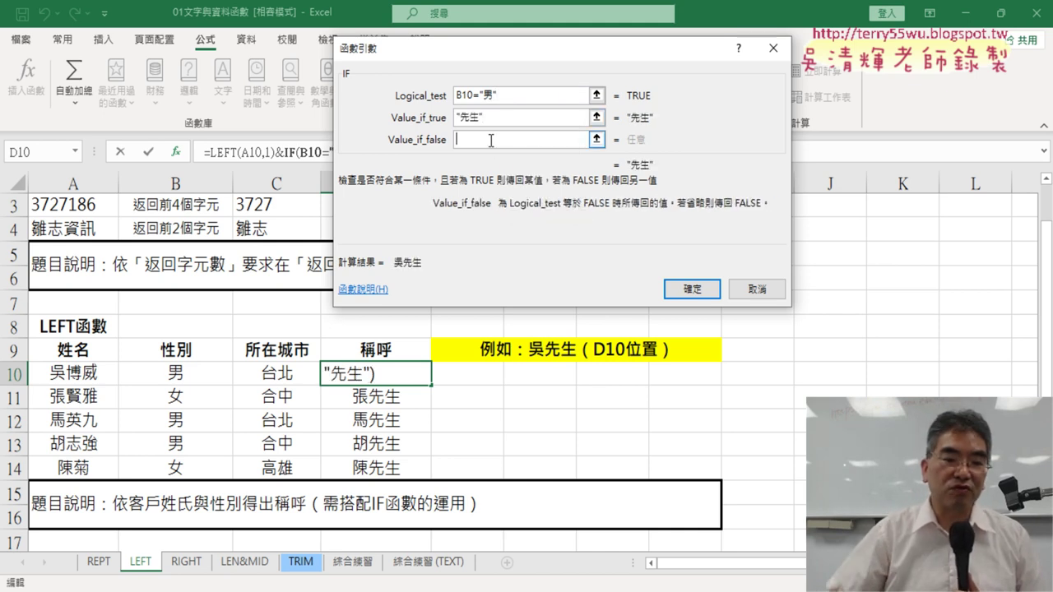
pyautogui.write('ㄒㄧㄠ')
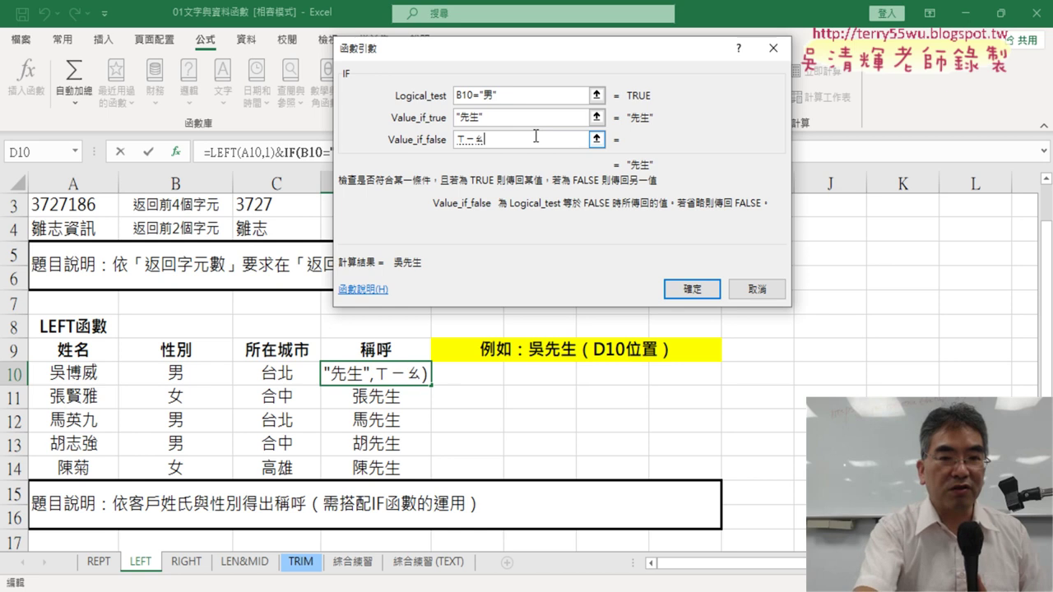
pyautogui.write('ˇㄐㄧㄝˇ')
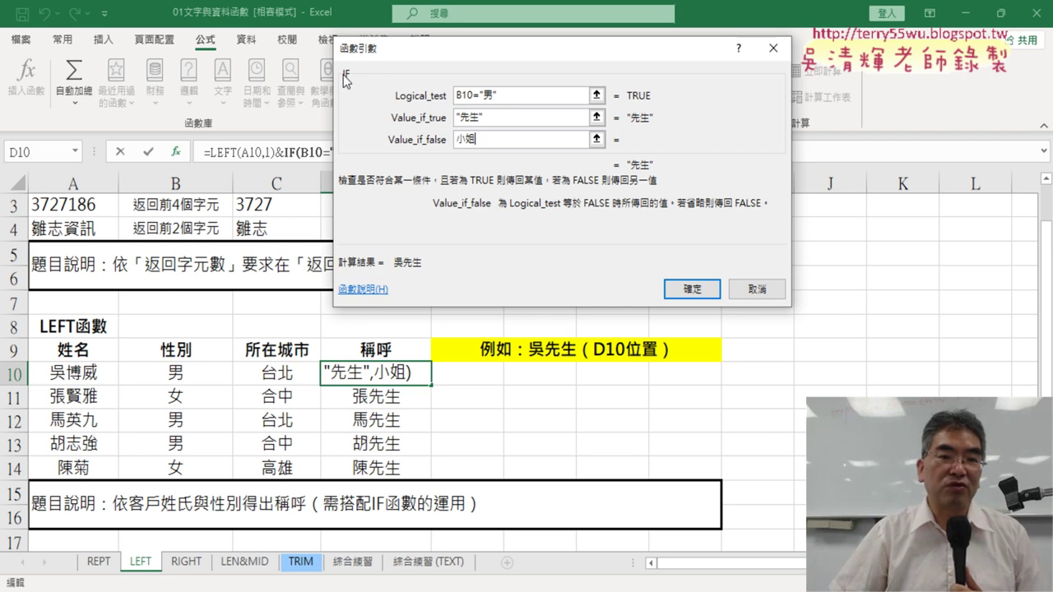
pyautogui.click(517, 117)
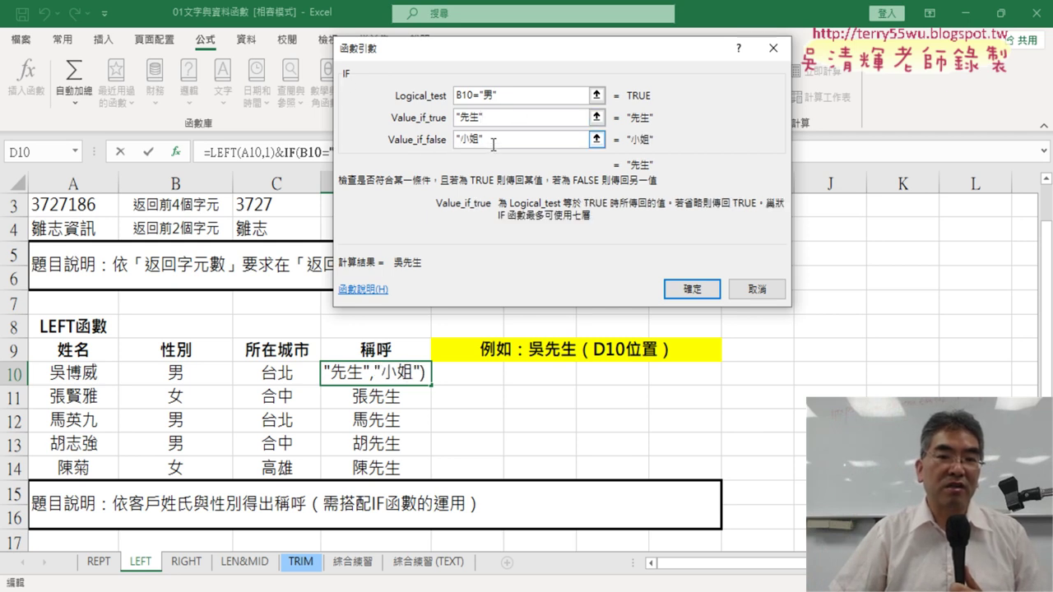
pyautogui.press('Tab')
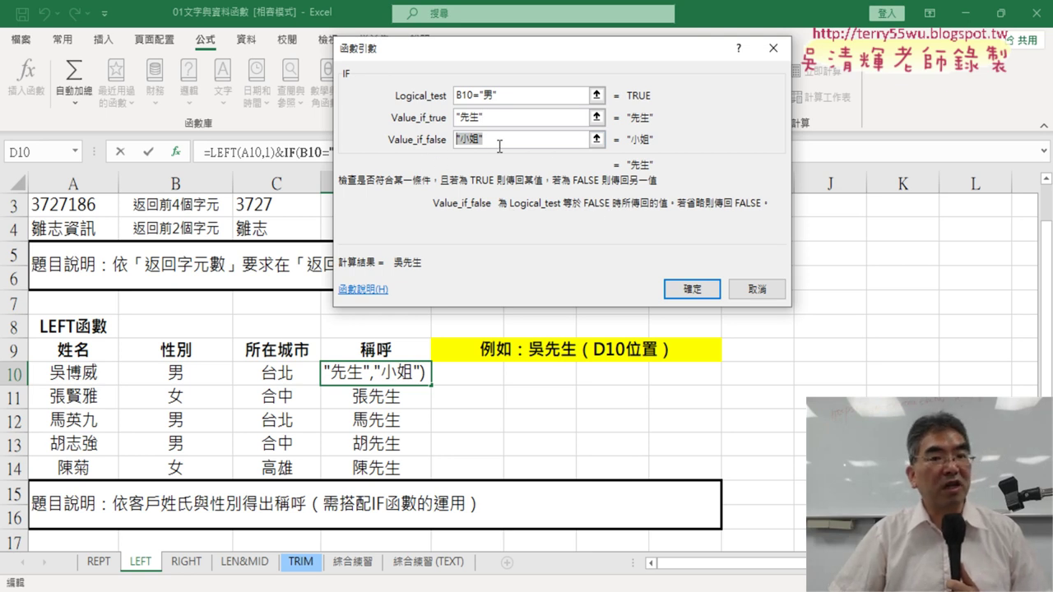
pyautogui.click(534, 138)
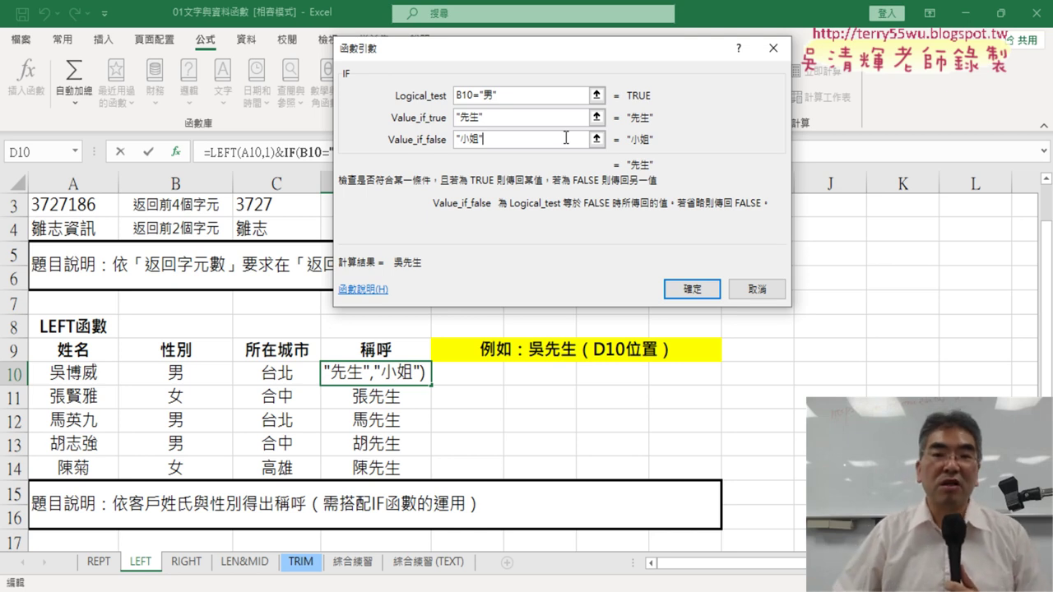
pyautogui.click(710, 295)
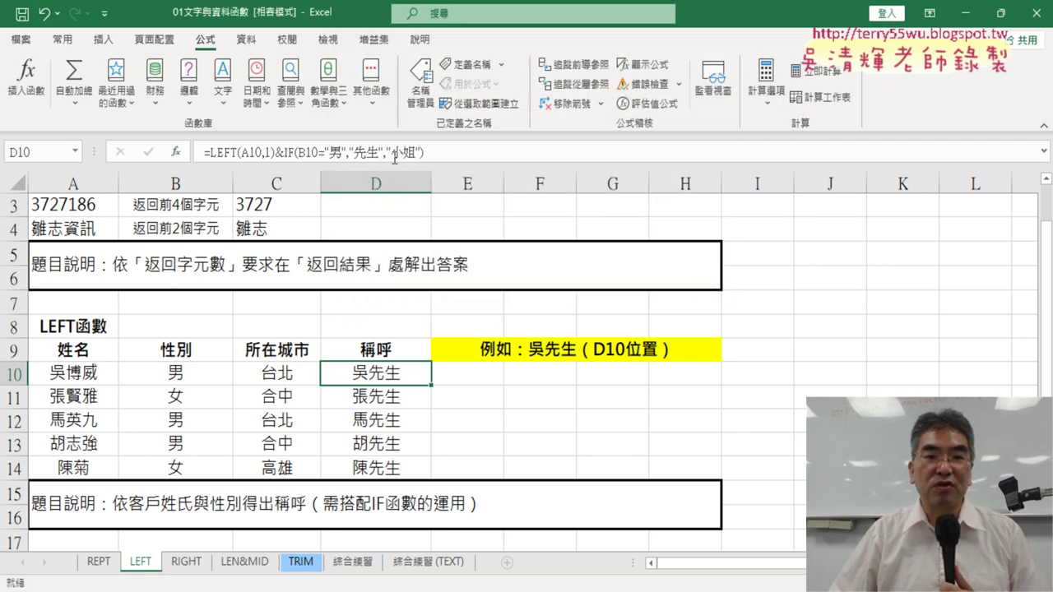
# Fill the IF salutation formula from D10 to D14 and check the copied formula in D11
pyautogui.moveTo(282, 153); pyautogui.dragTo(462, 148)
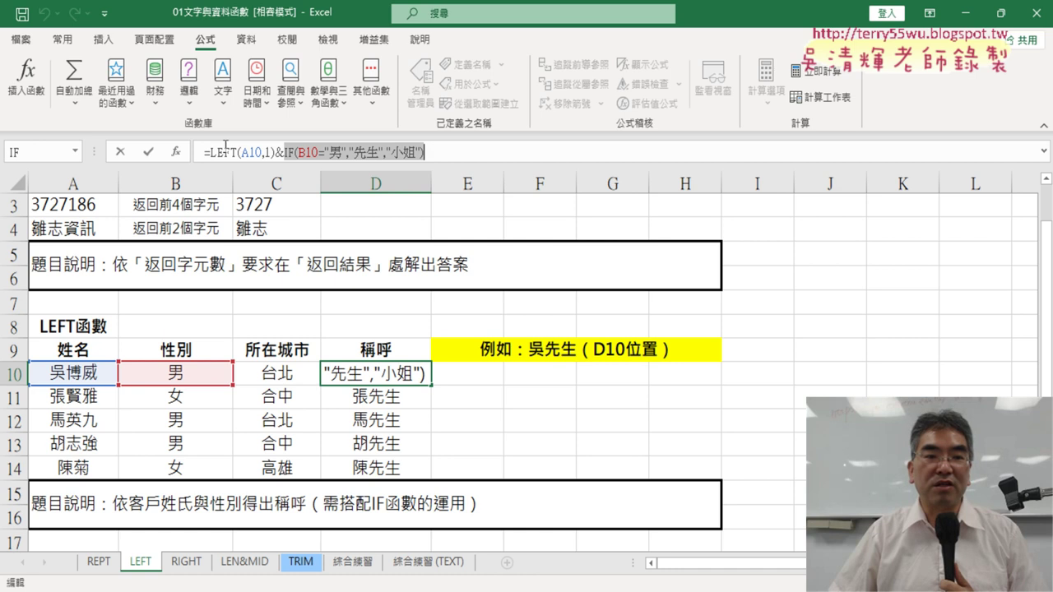
pyautogui.click(147, 152)
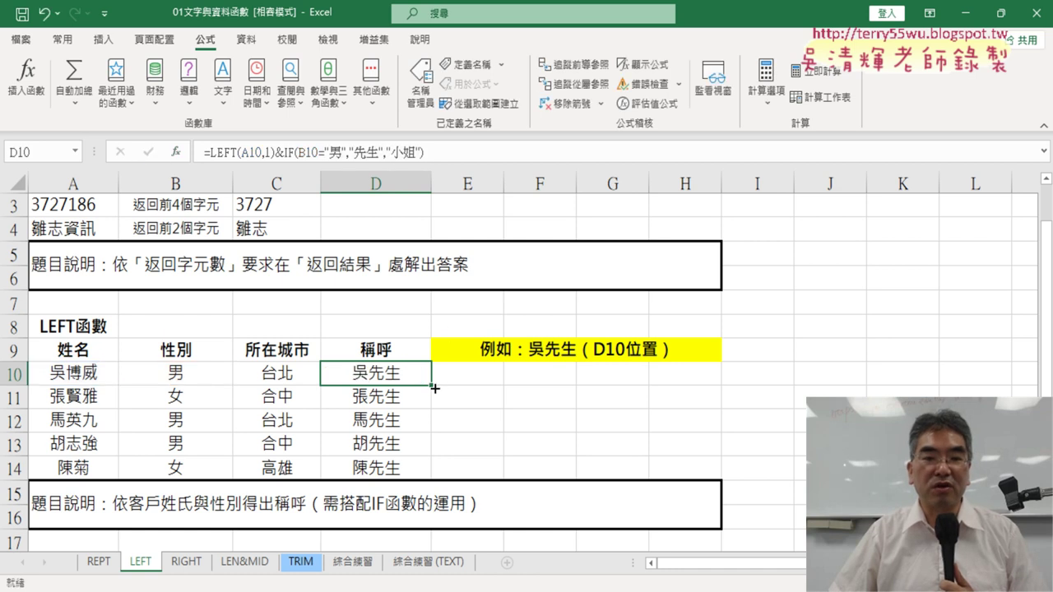
pyautogui.moveTo(435, 388); pyautogui.dragTo(436, 471)
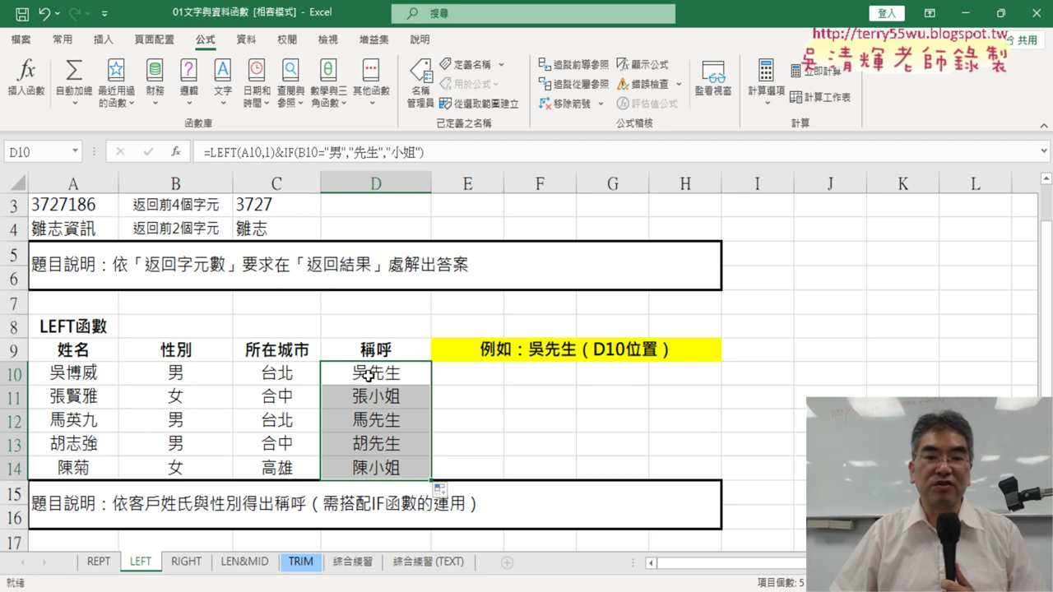
pyautogui.click(176, 398)
pyautogui.click(397, 402)
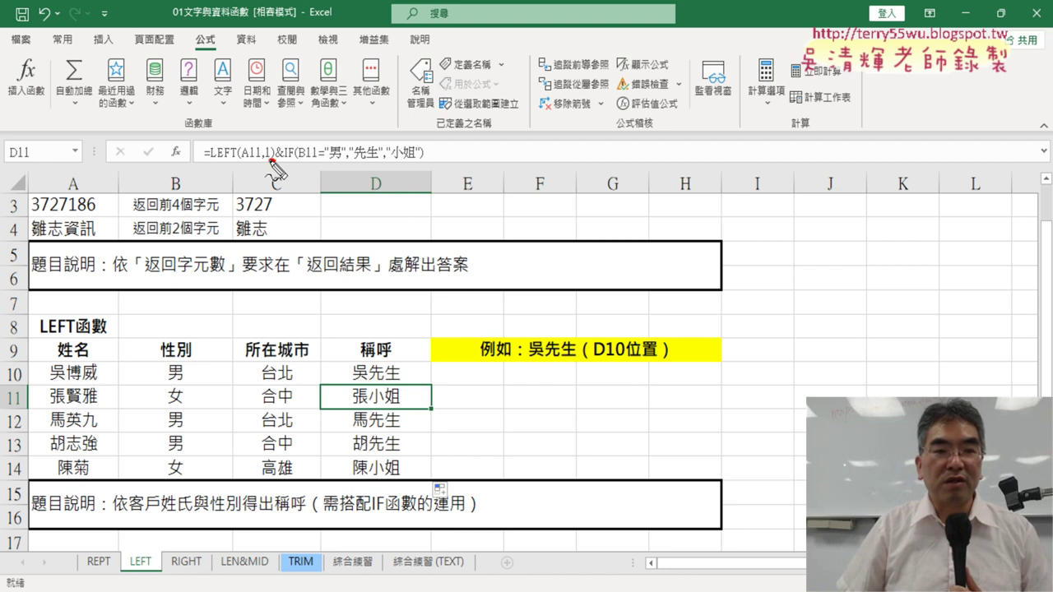
pyautogui.moveTo(272, 162); pyautogui.dragTo(209, 163)
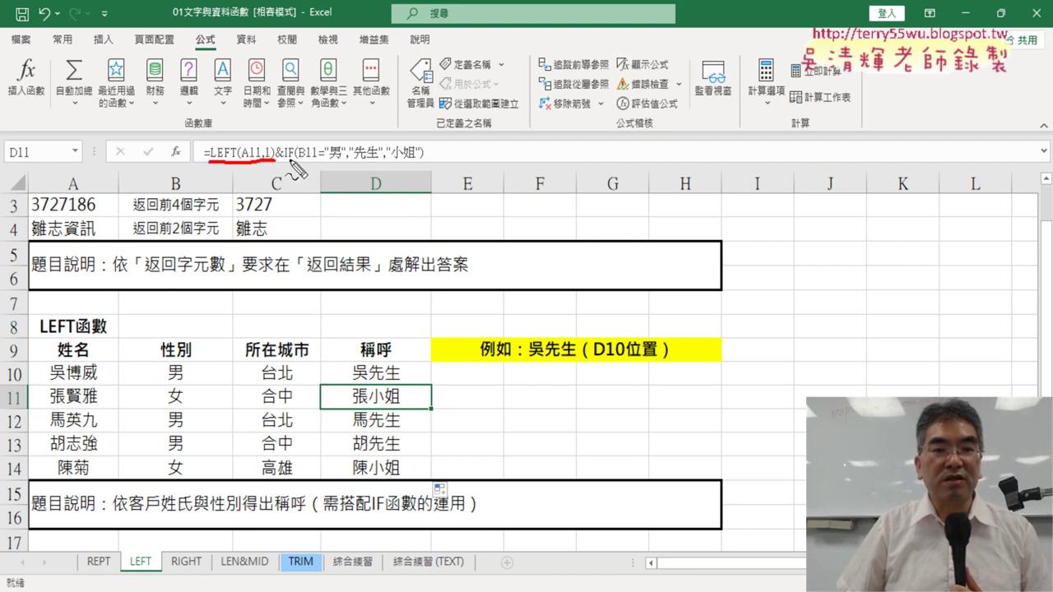
pyautogui.moveTo(293, 164); pyautogui.dragTo(423, 155)
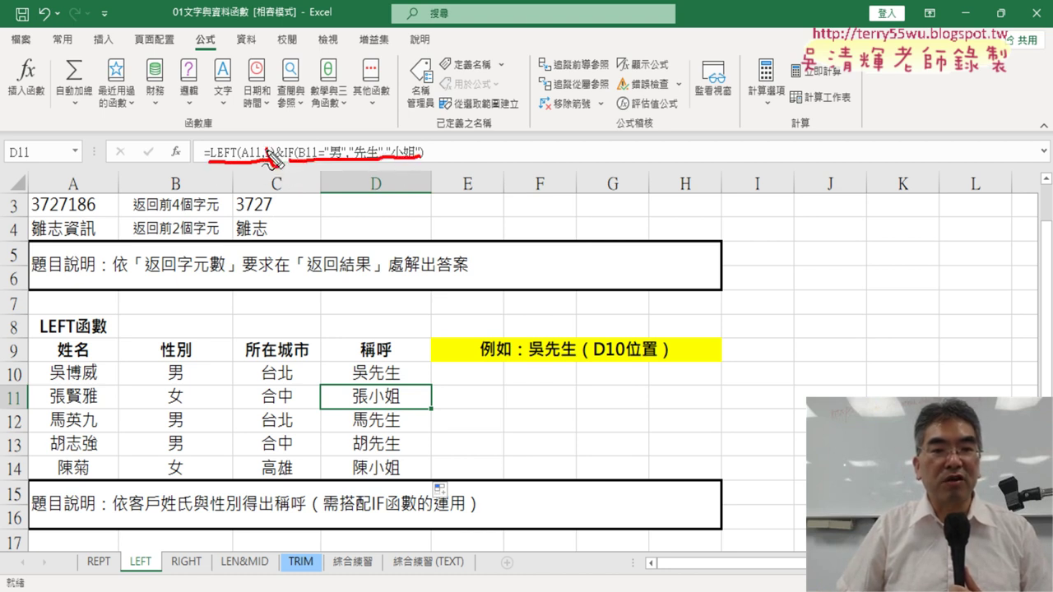
pyautogui.moveTo(272, 157); pyautogui.dragTo(279, 164)
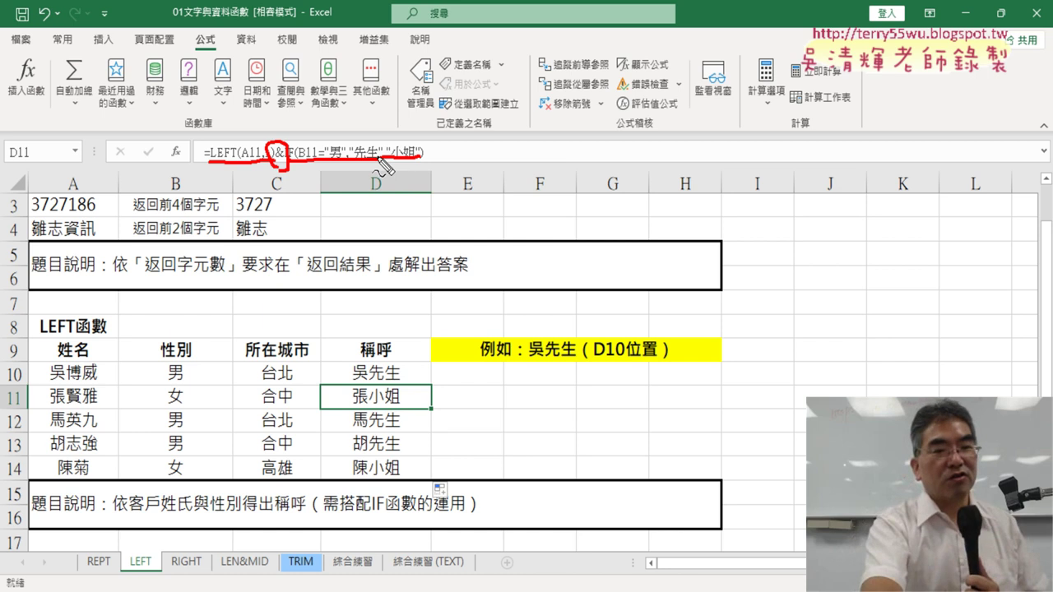
pyautogui.press('Escape')
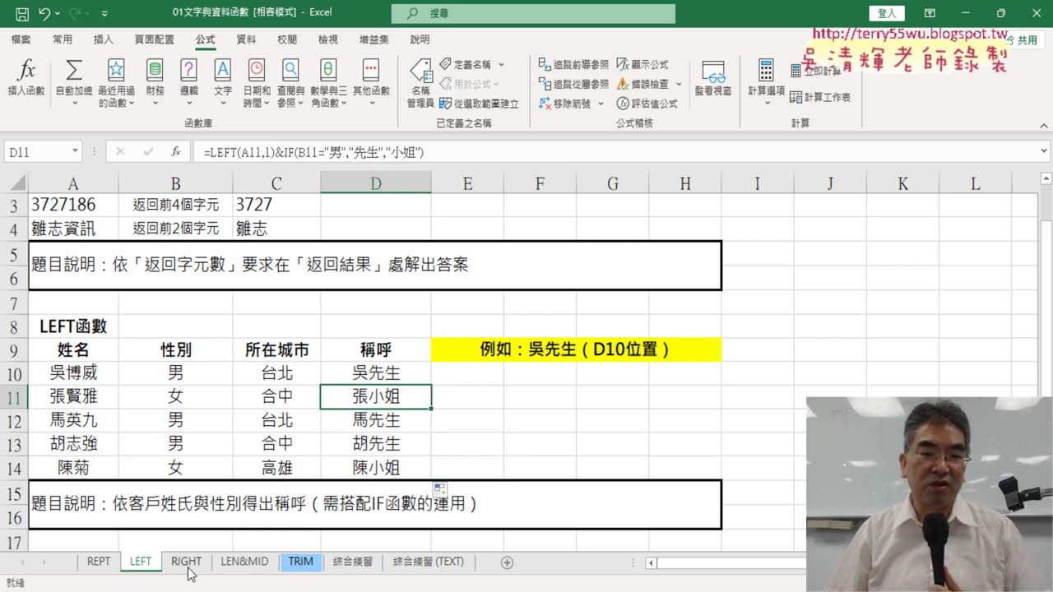
# On the LEN&MID sheet, clear the existing gender results in C12:C15
pyautogui.click(244, 562)
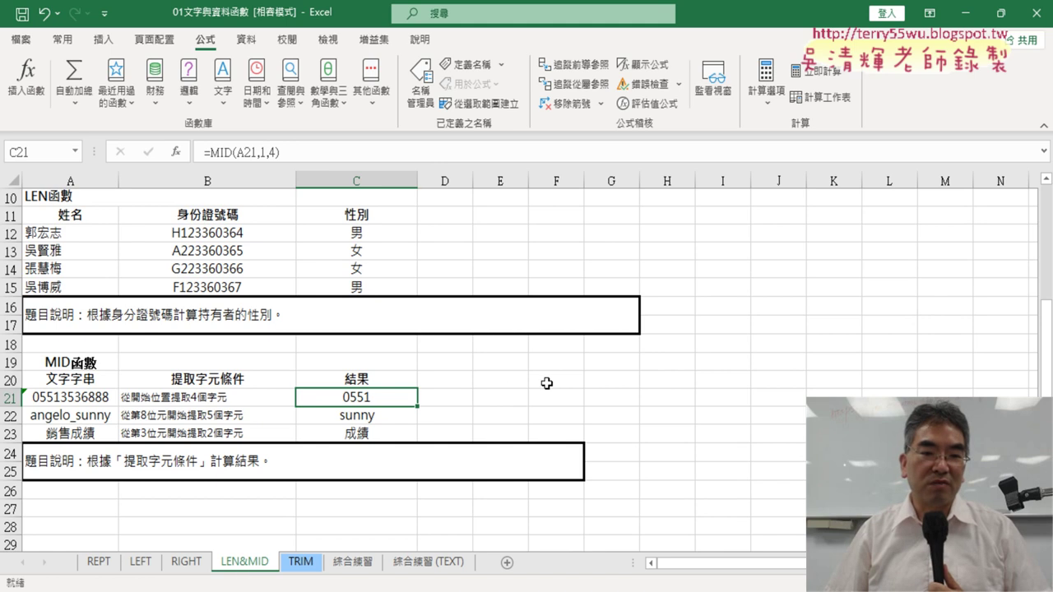
pyautogui.scroll(3, 548, 383)
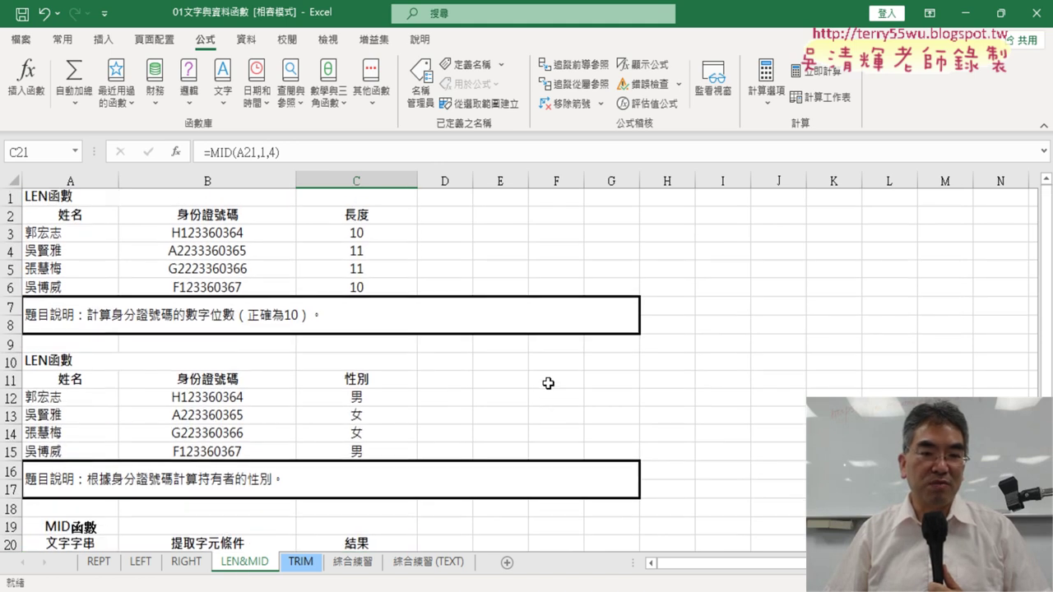
pyautogui.moveTo(355, 395); pyautogui.dragTo(355, 451)
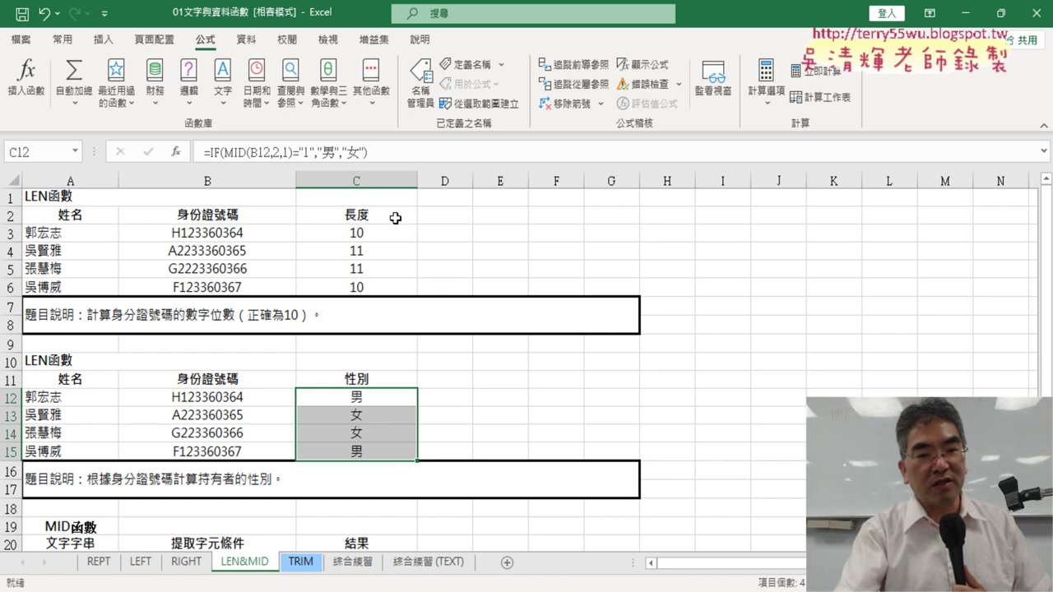
pyautogui.press('Delete')
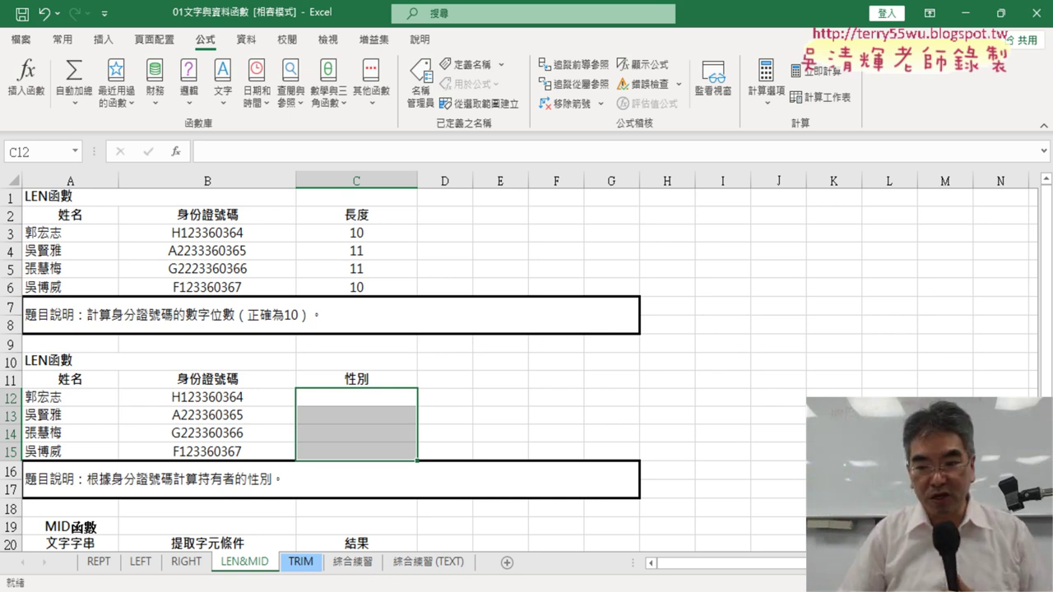
# Select C12, the first cell of the 性別 column
pyautogui.scroll(1, 805, 423)
pyautogui.scroll(1, 804, 424)
pyautogui.scroll(1, 804, 424)
pyautogui.scroll(-2, 804, 424)
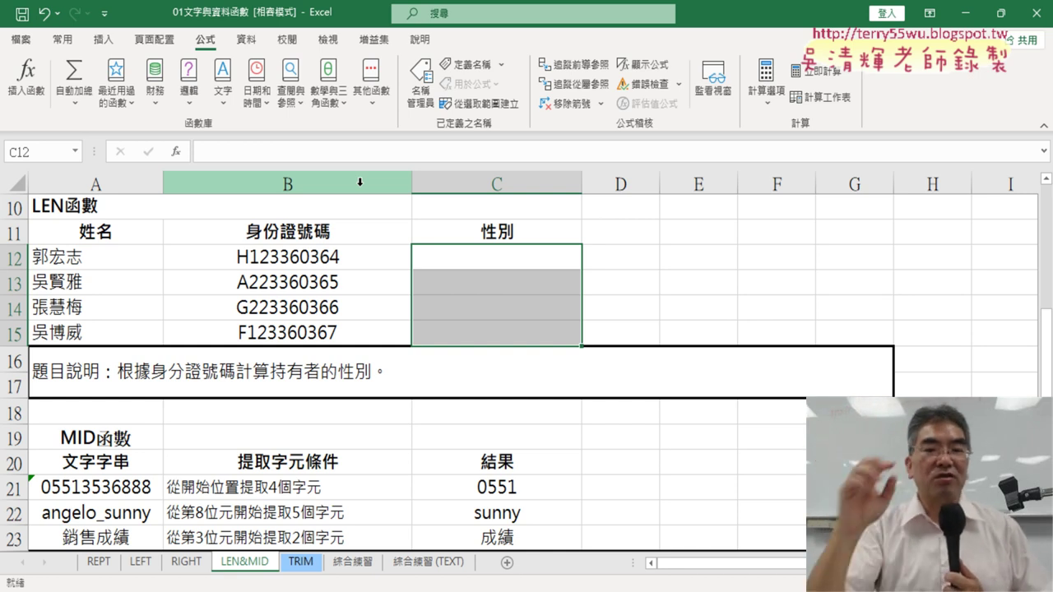
pyautogui.click(477, 257)
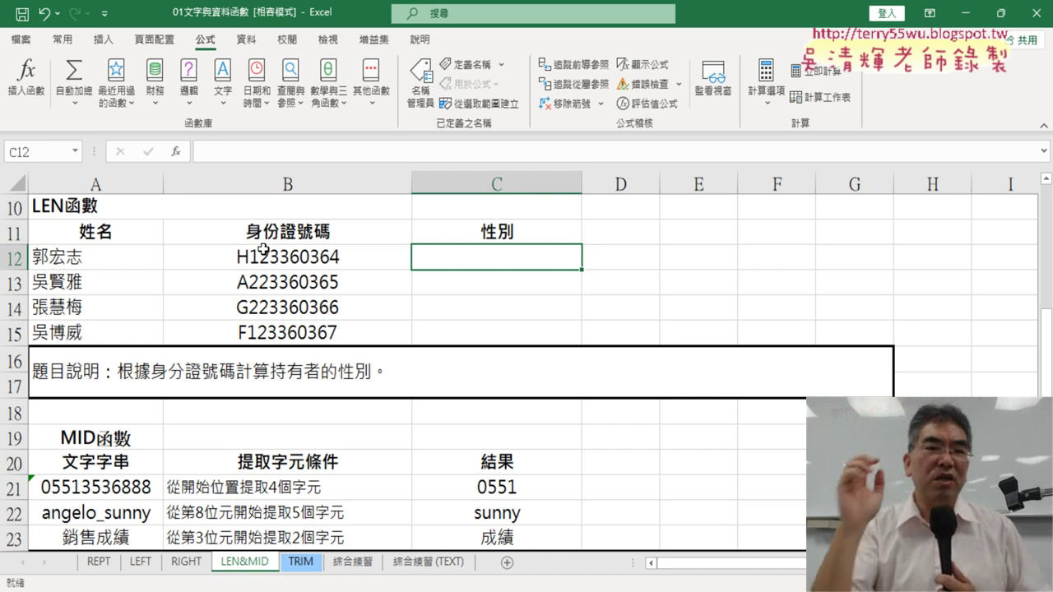
# Insert a MID function from the Text category into C12
pyautogui.click(176, 151)
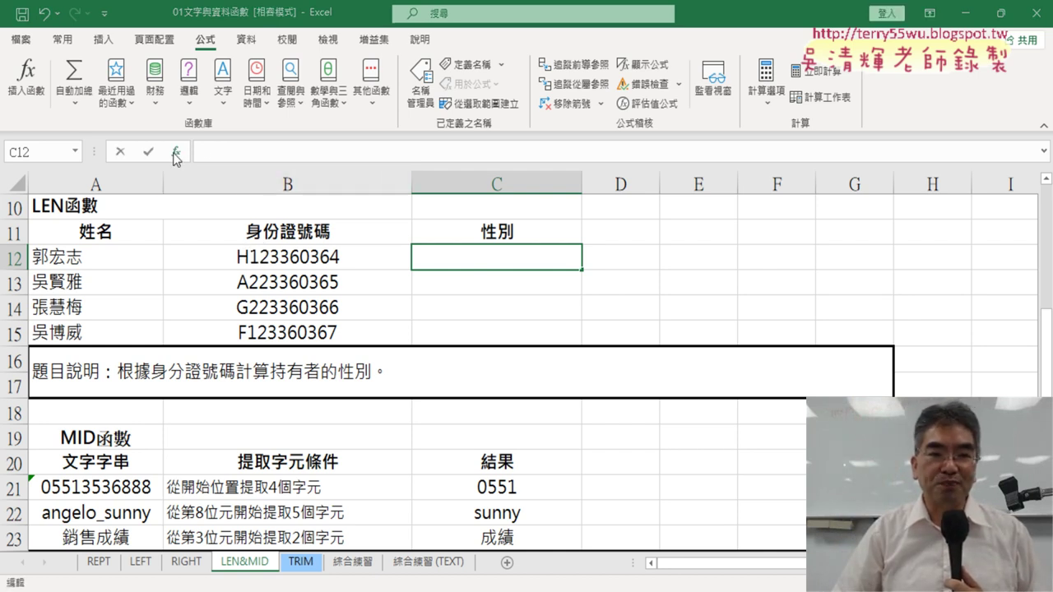
pyautogui.click(649, 94)
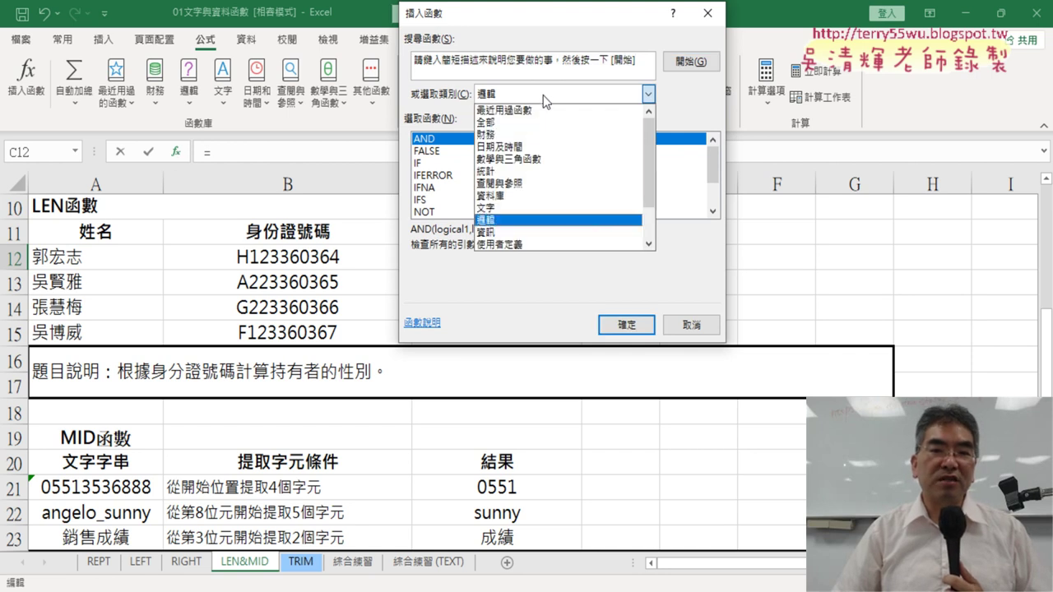
pyautogui.click(533, 209)
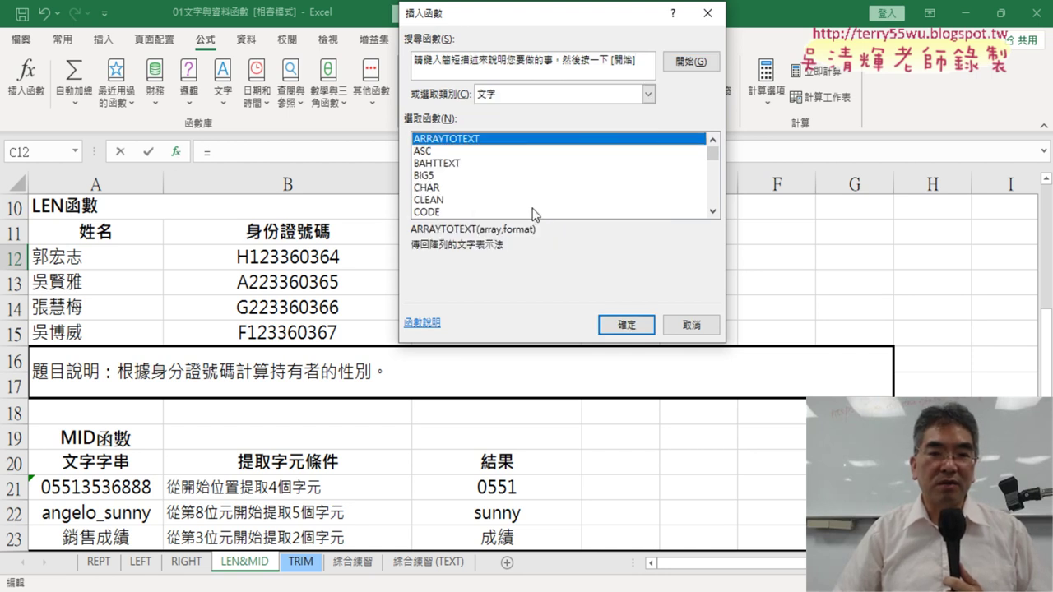
pyautogui.click(713, 211)
pyautogui.click(714, 211)
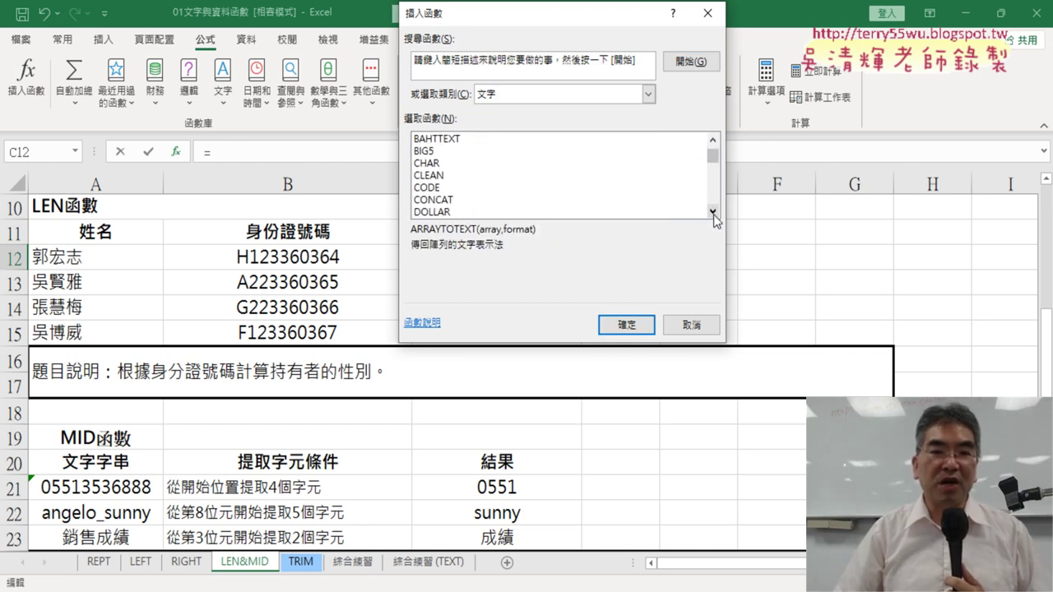
pyautogui.click(713, 212)
pyautogui.click(713, 212)
pyautogui.click(713, 211)
pyautogui.click(713, 211)
pyautogui.click(714, 211)
pyautogui.click(713, 211)
pyautogui.click(713, 212)
pyautogui.click(714, 211)
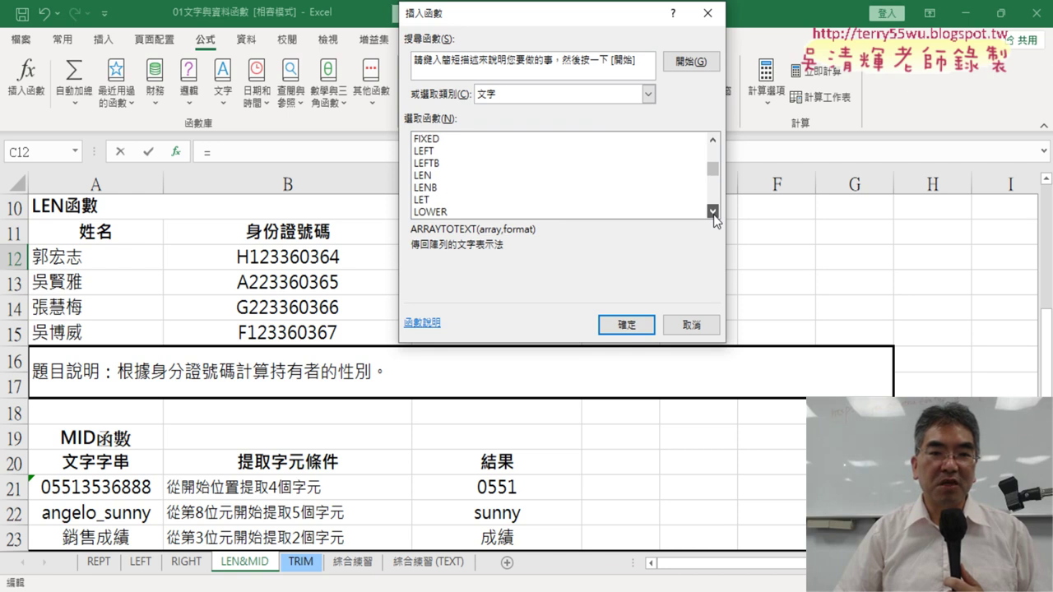
pyautogui.click(714, 212)
pyautogui.click(713, 212)
pyautogui.click(454, 189)
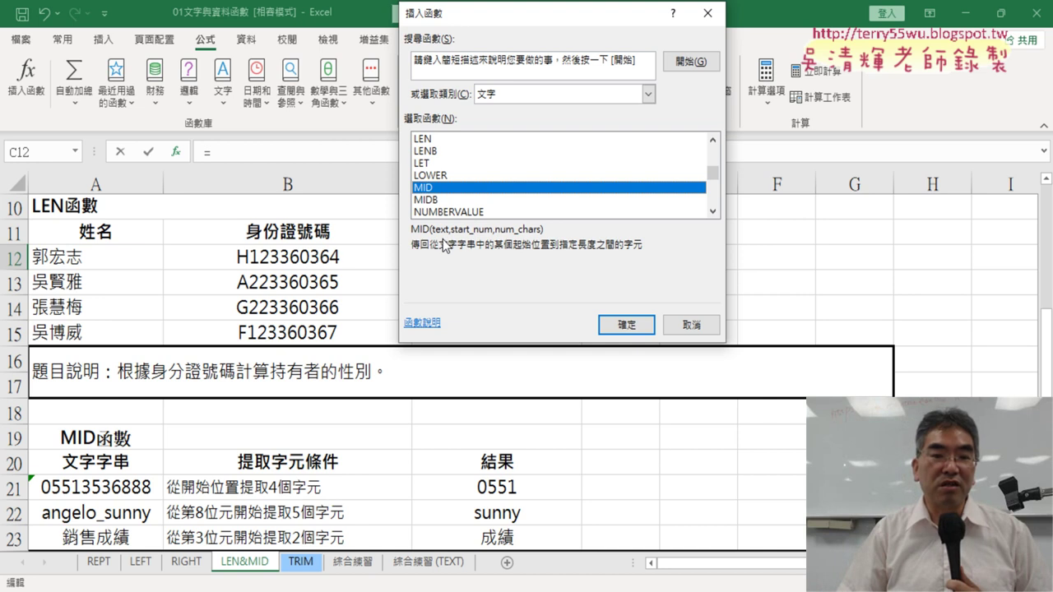
pyautogui.click(627, 325)
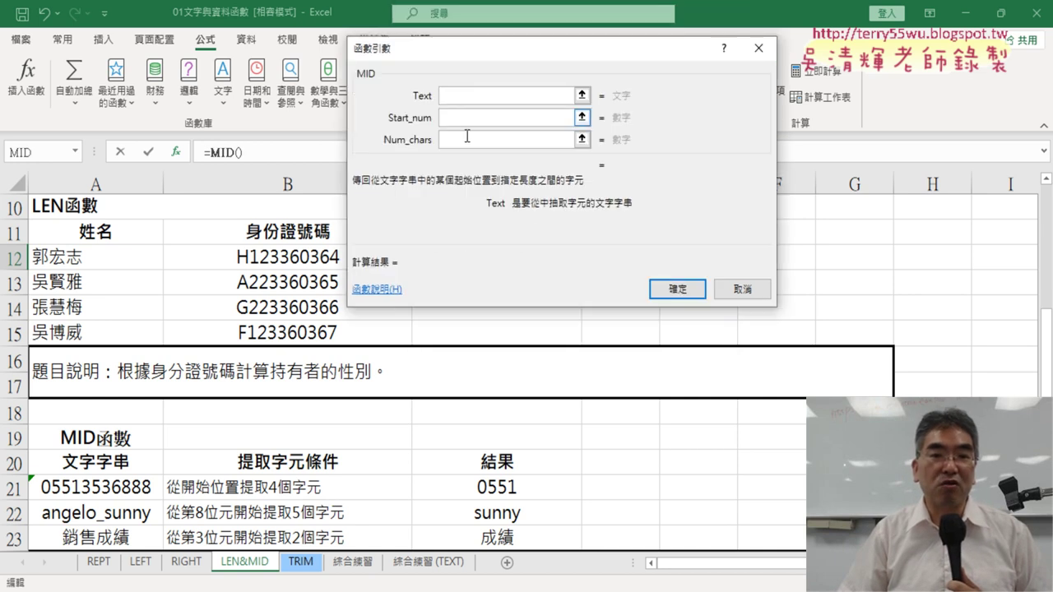
# Set MID's Text argument to B12's ID number
pyautogui.moveTo(474, 49); pyautogui.dragTo(528, 100)
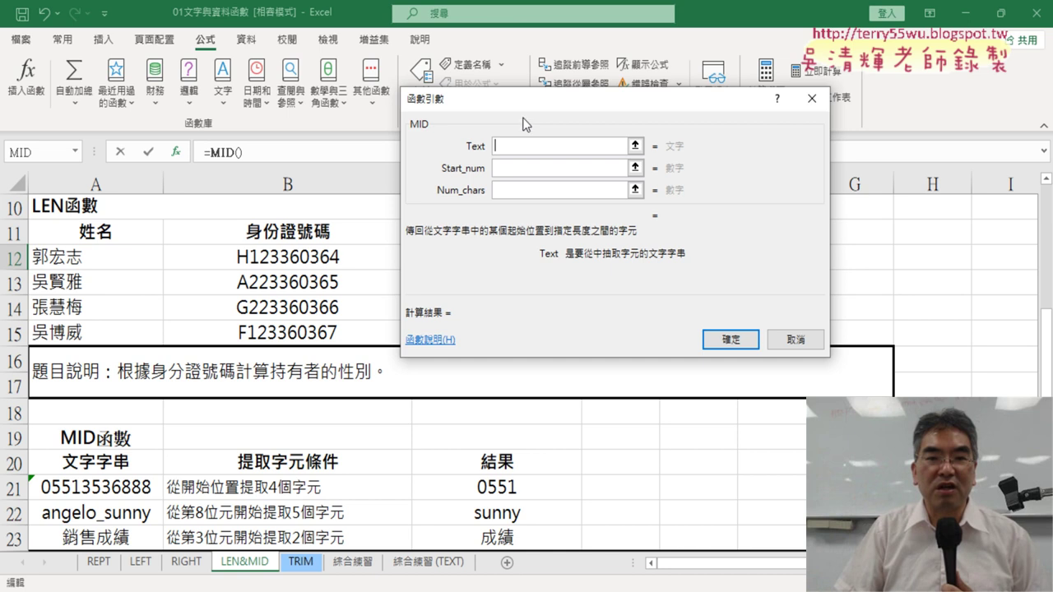
pyautogui.moveTo(534, 105); pyautogui.dragTo(694, 108)
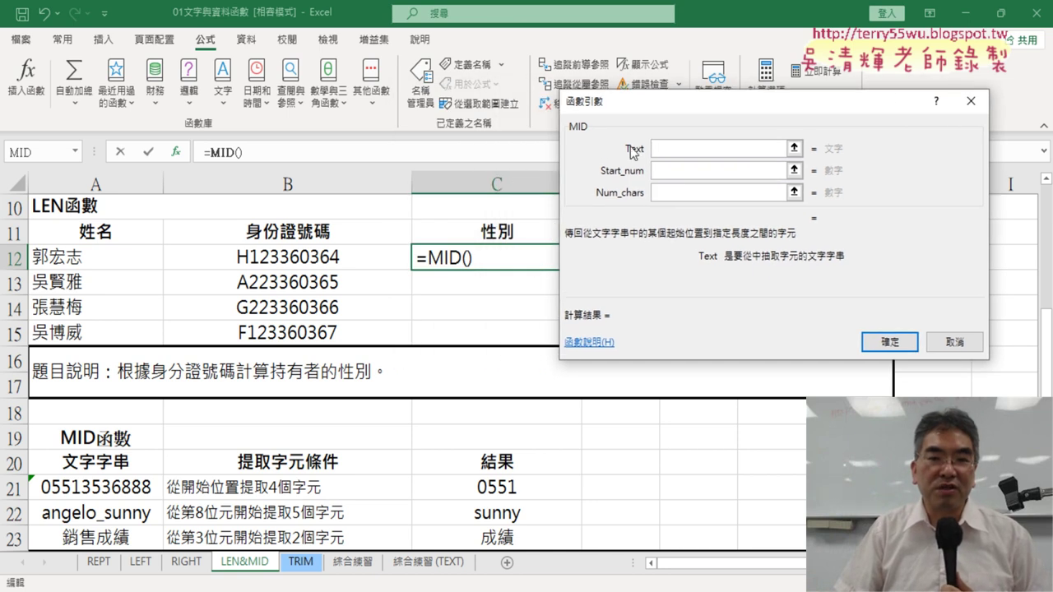
pyautogui.click(303, 257)
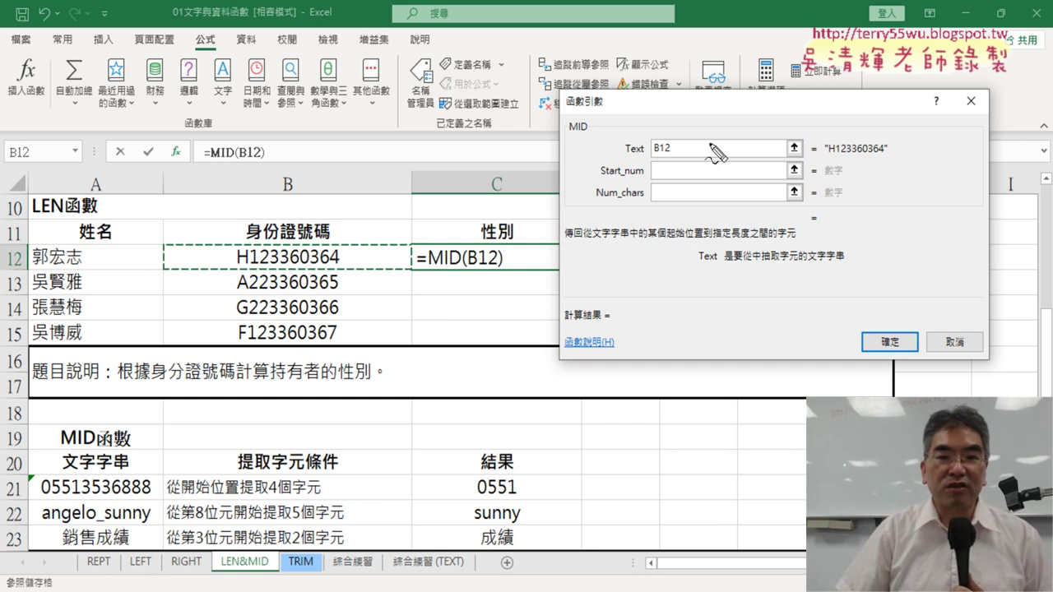
pyautogui.moveTo(653, 154)
pyautogui.mouseDown()
pyautogui.moveTo(808, 103)
pyautogui.moveTo(844, 135)
pyautogui.moveTo(854, 121)
pyautogui.mouseUp()
pyautogui.moveTo(815, 163); pyautogui.dragTo(896, 152)
pyautogui.moveTo(820, 156); pyautogui.dragTo(896, 157)
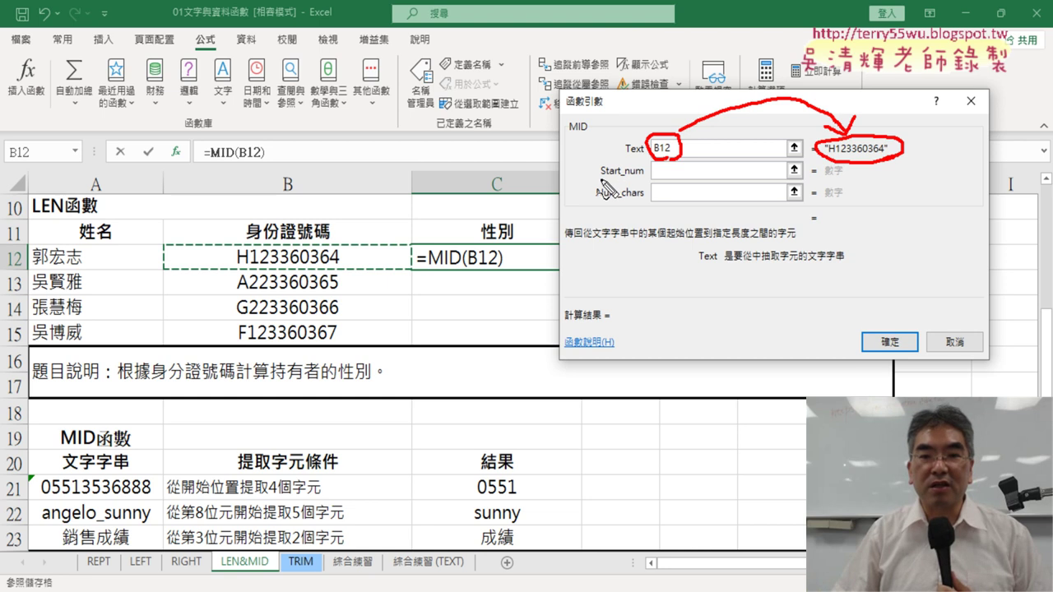
pyautogui.moveTo(602, 177); pyautogui.dragTo(624, 176)
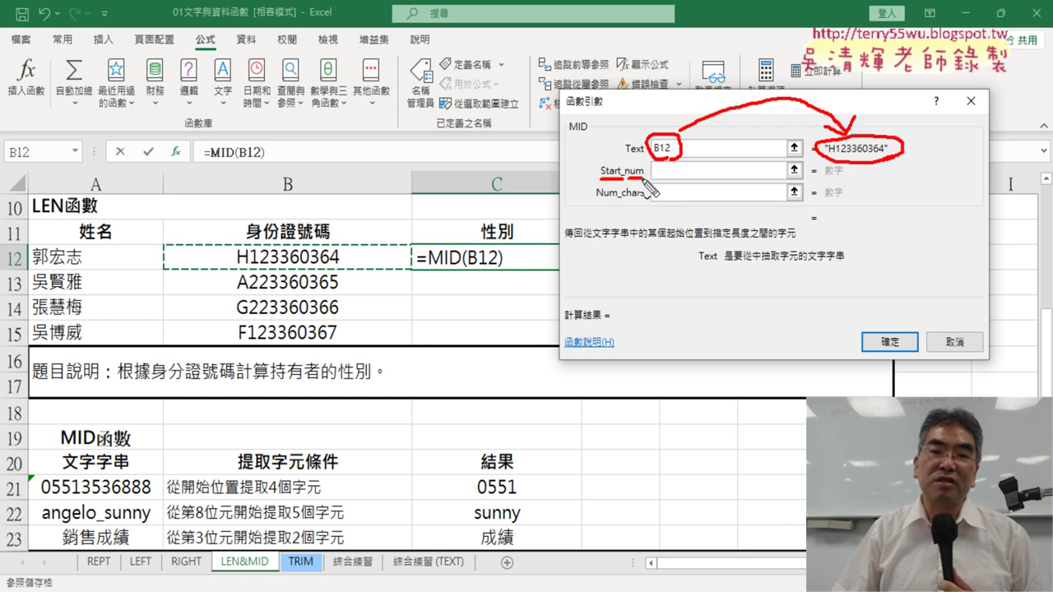
pyautogui.moveTo(652, 192); pyautogui.dragTo(667, 191)
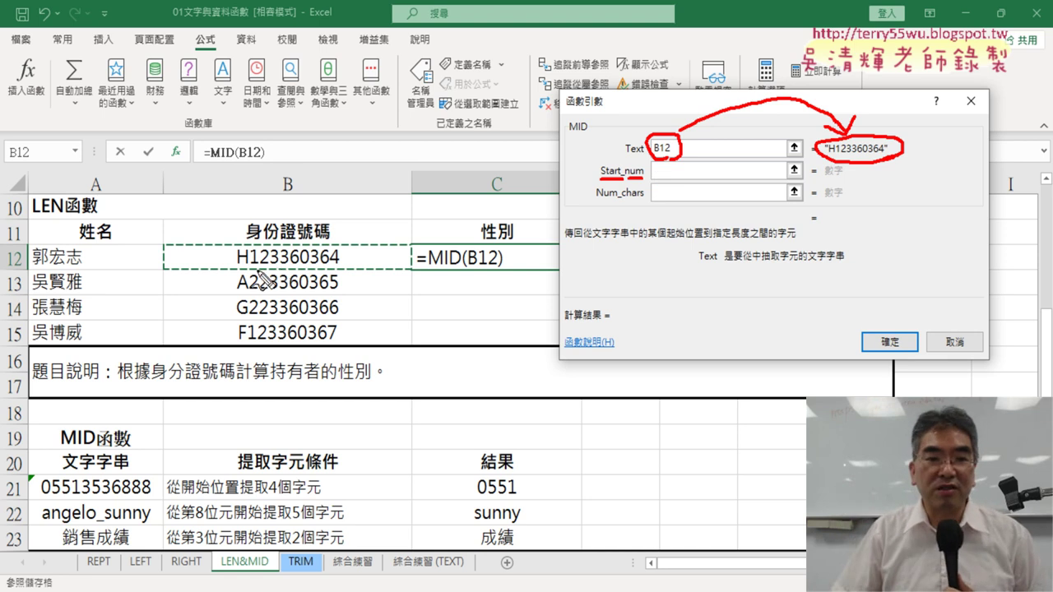
pyautogui.press('Escape')
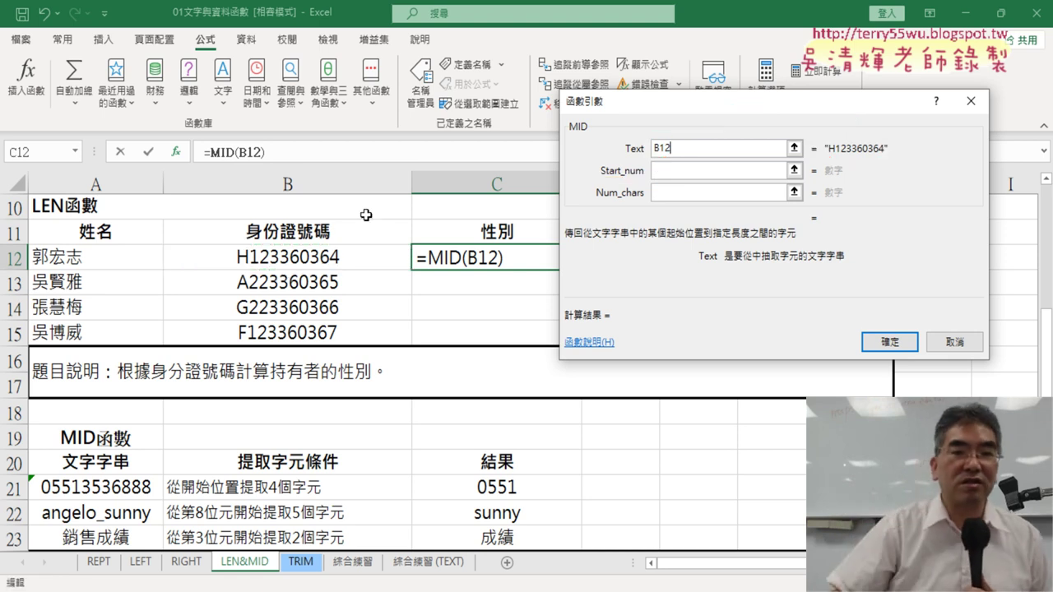
# Set Start_num to 2 and Num_chars to 1, previewing the result 1
pyautogui.click(744, 171)
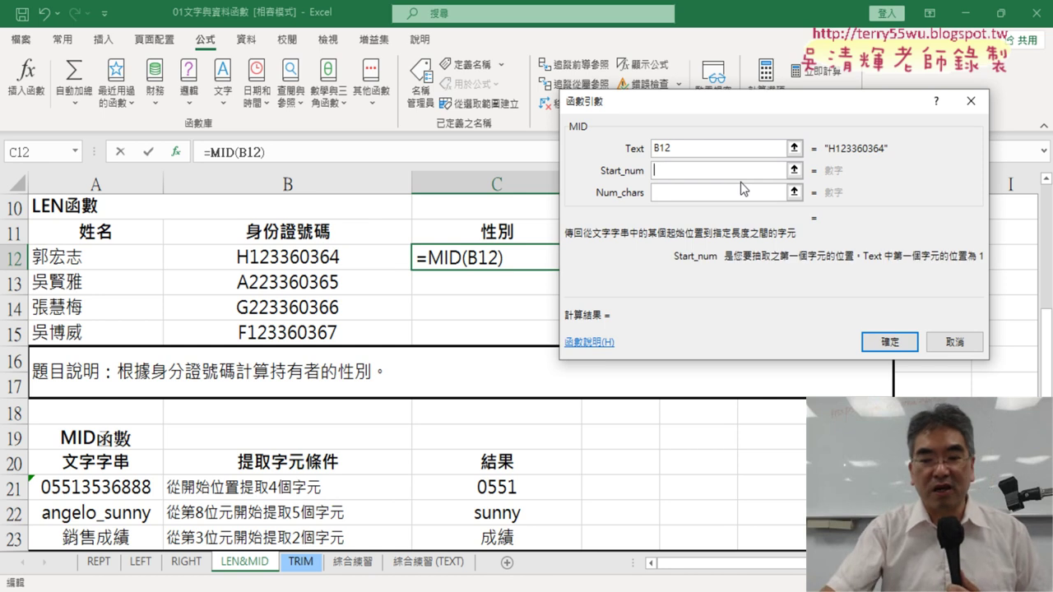
pyautogui.write('2')
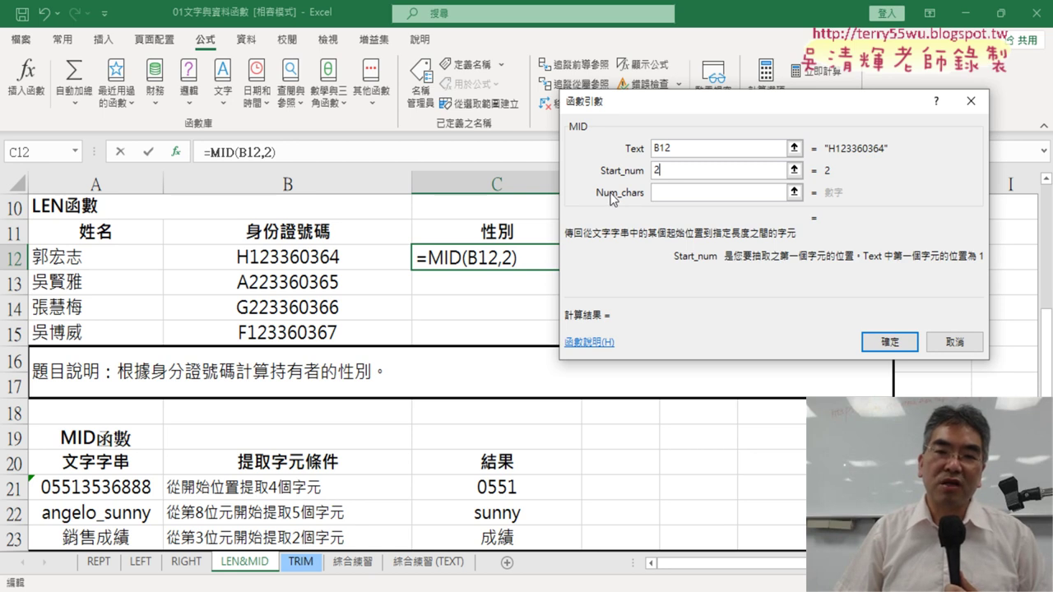
pyautogui.click(657, 193)
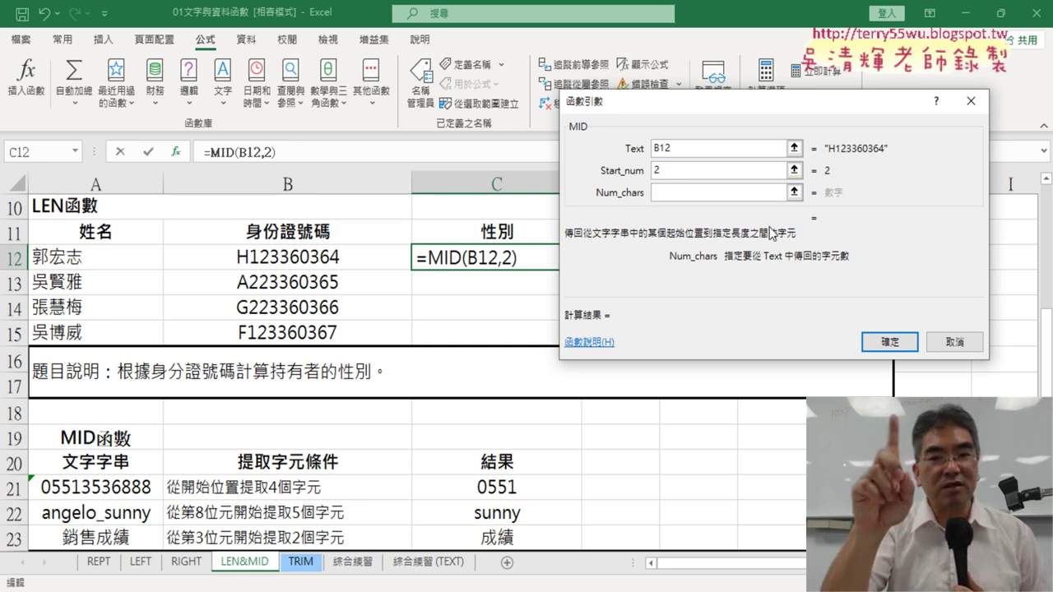
pyautogui.write('1')
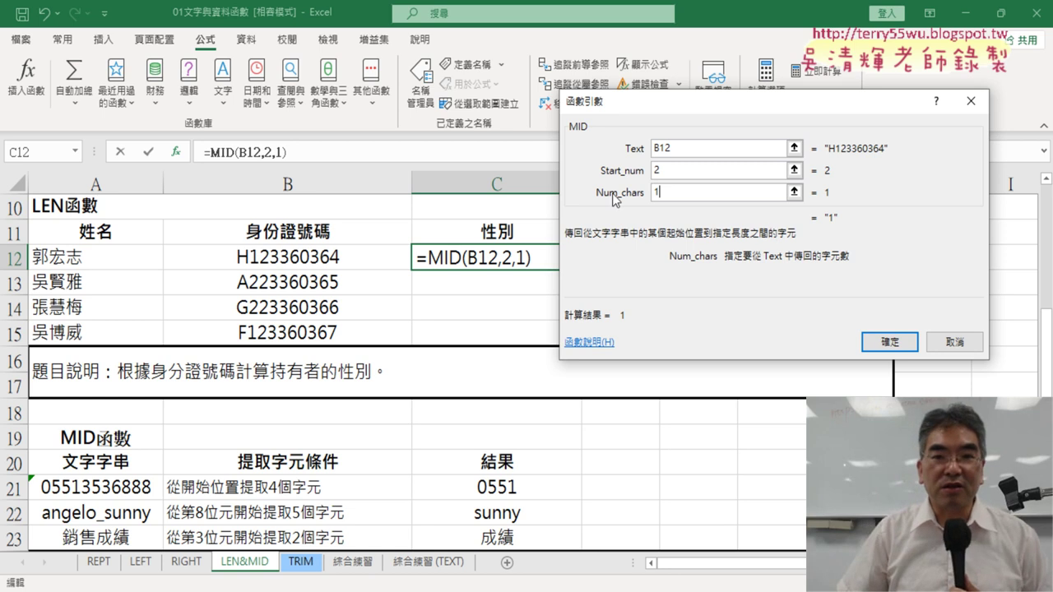
pyautogui.click(660, 171)
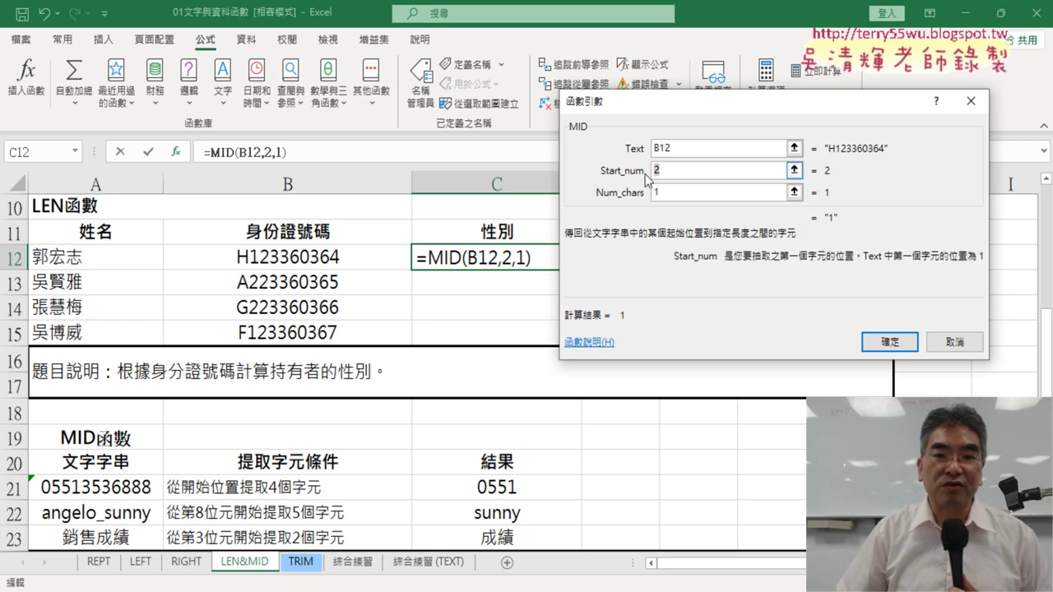
pyautogui.click(659, 195)
pyautogui.moveTo(674, 195); pyautogui.dragTo(660, 171)
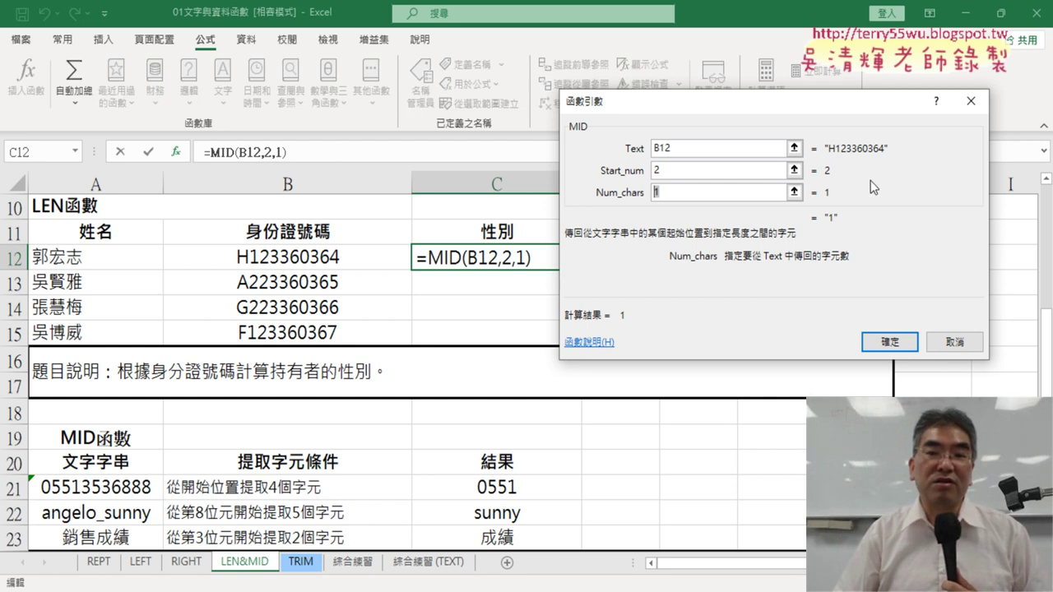
pyautogui.click(724, 191)
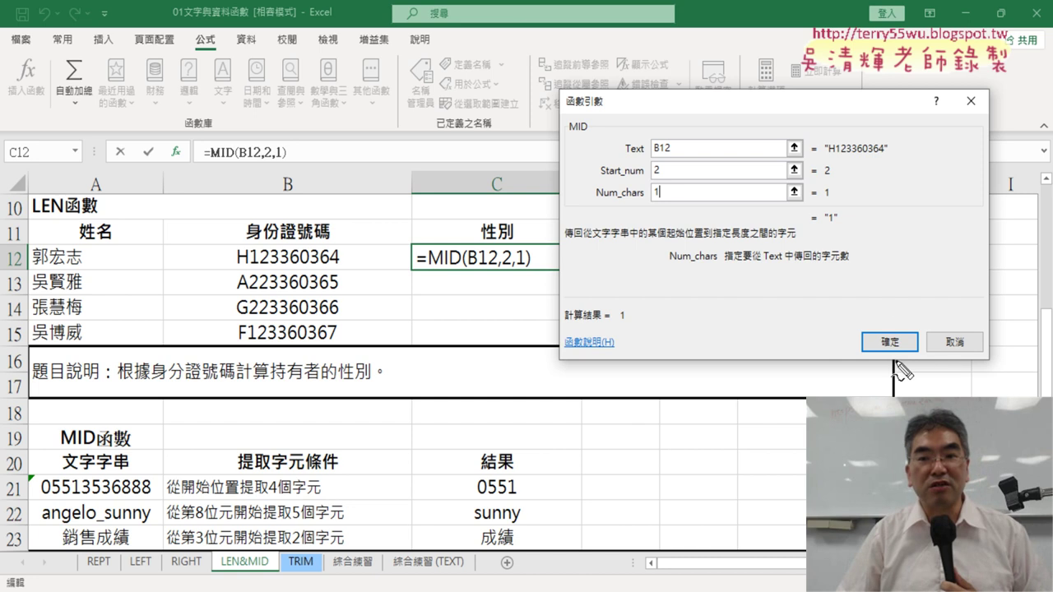
pyautogui.moveTo(845, 232); pyautogui.dragTo(850, 224)
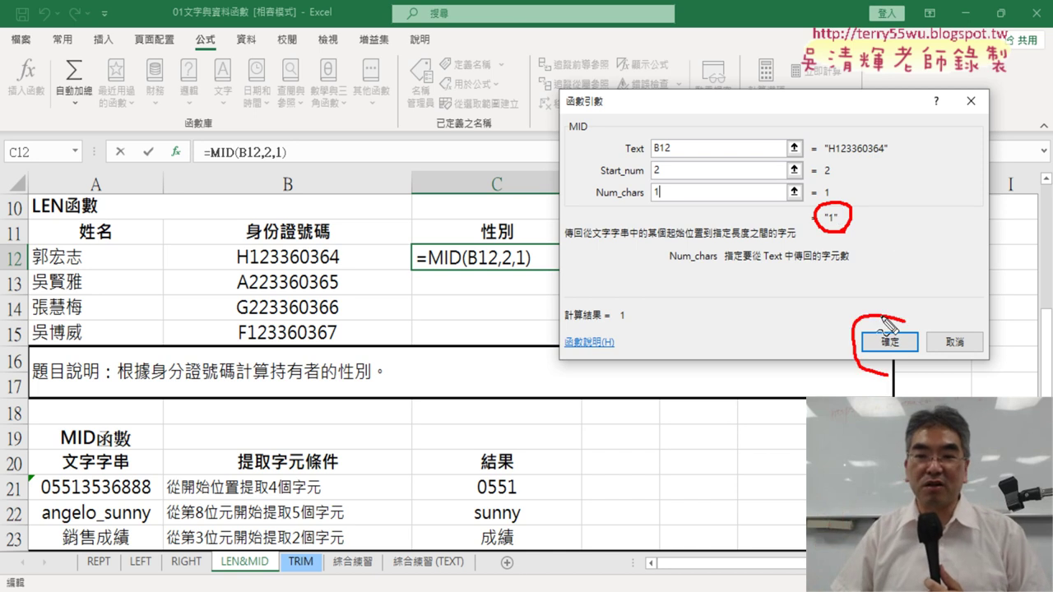
pyautogui.press('Escape')
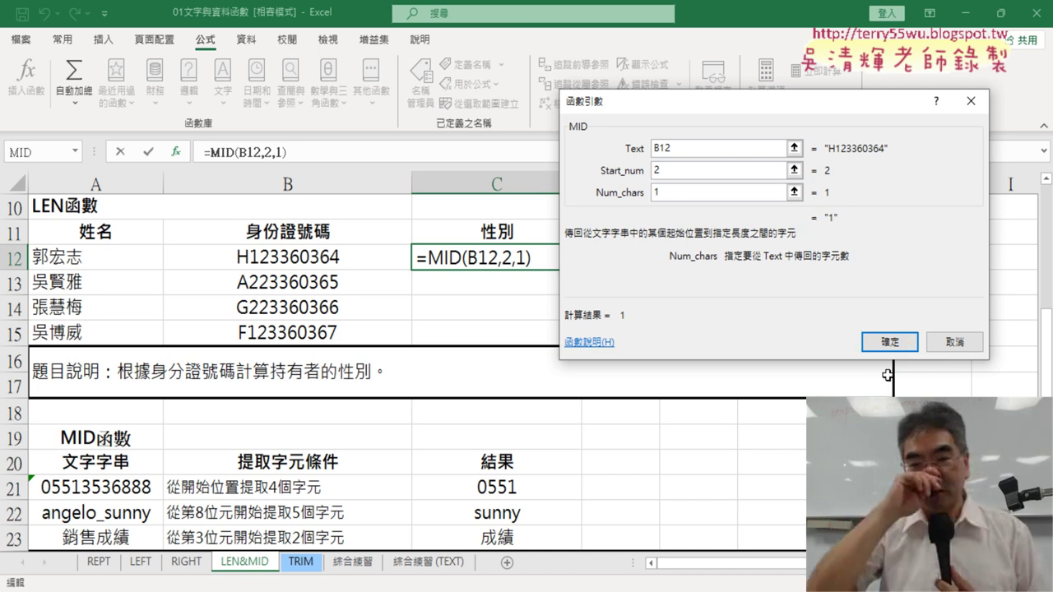
# Confirm =MID(B12,2,1) in C12 and fill it down to C15, returning 1, 2, 2, 1
pyautogui.click(884, 341)
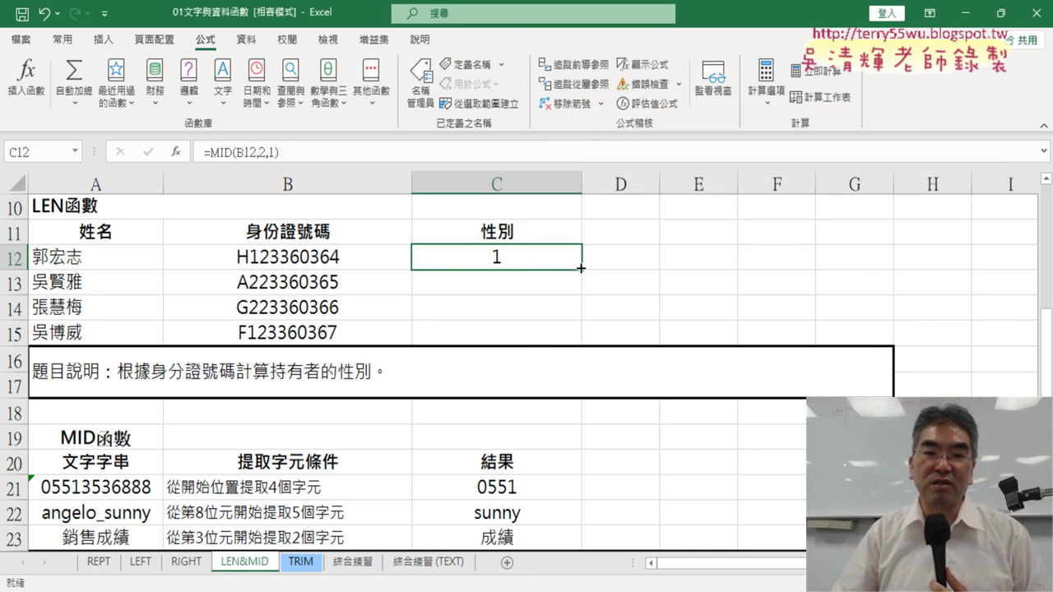
pyautogui.moveTo(581, 268); pyautogui.dragTo(581, 344)
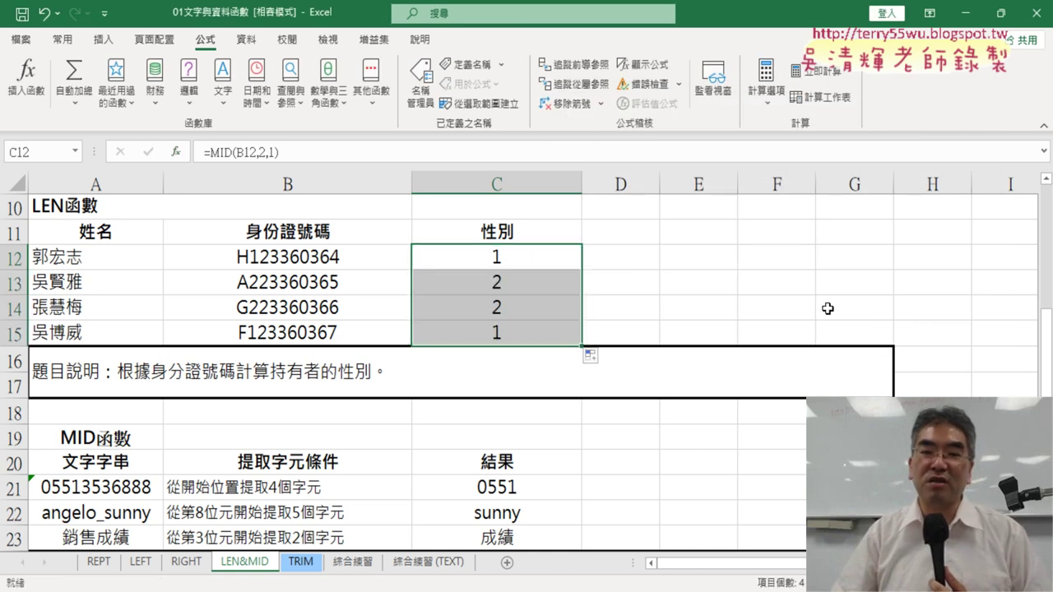
pyautogui.click(524, 254)
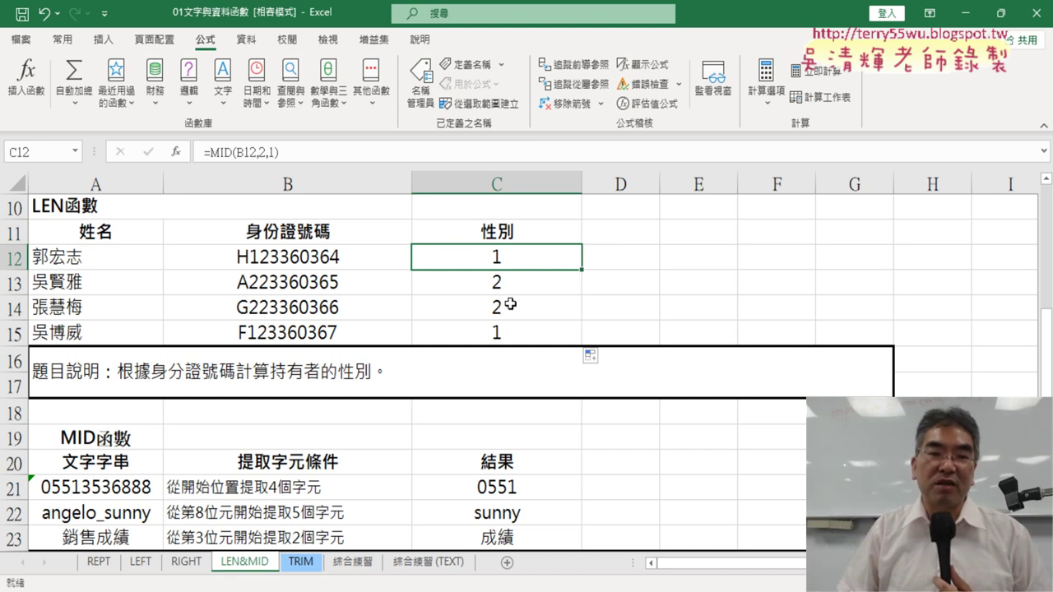
# Cut MID(B12,2,1) out of C12's formula
pyautogui.click(210, 153)
pyautogui.moveTo(209, 153); pyautogui.dragTo(279, 153)
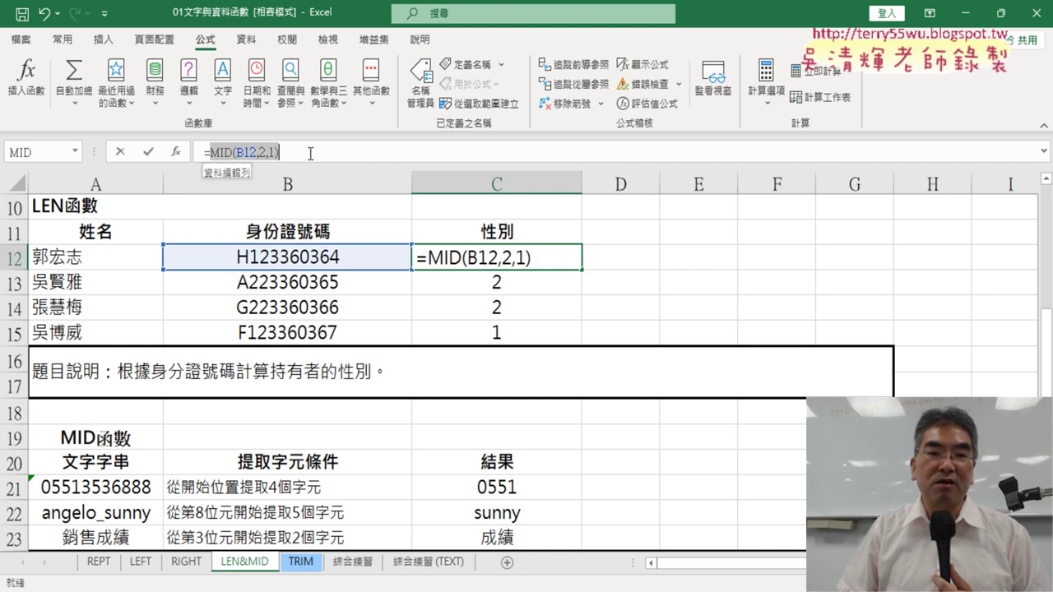
pyautogui.rightClick(253, 153)
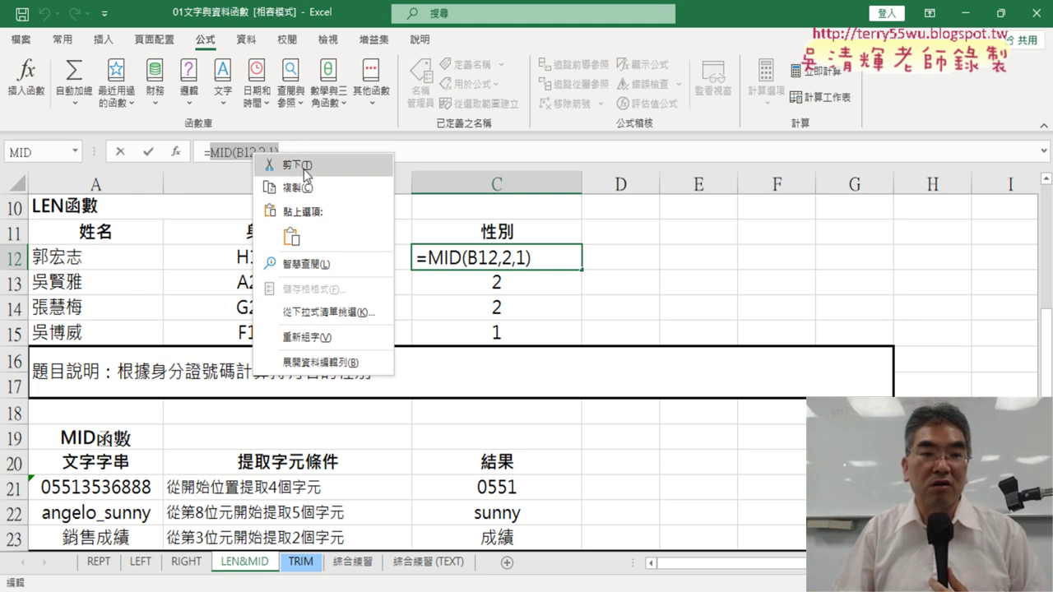
pyautogui.click(306, 174)
# Insert the IF function from the 邏輯 (Logical) category into C12
pyautogui.click(177, 153)
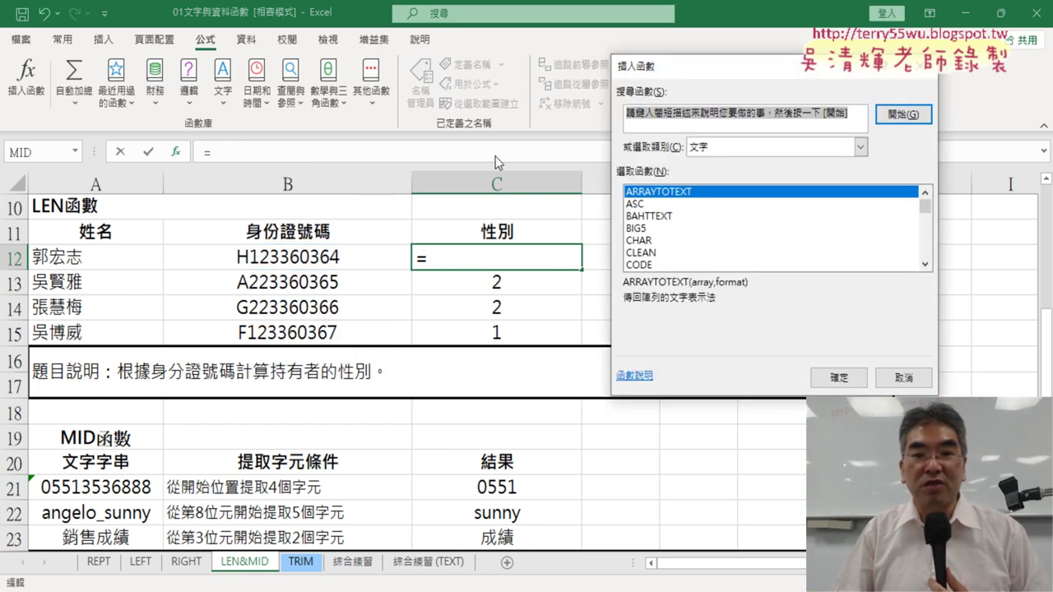
pyautogui.click(860, 146)
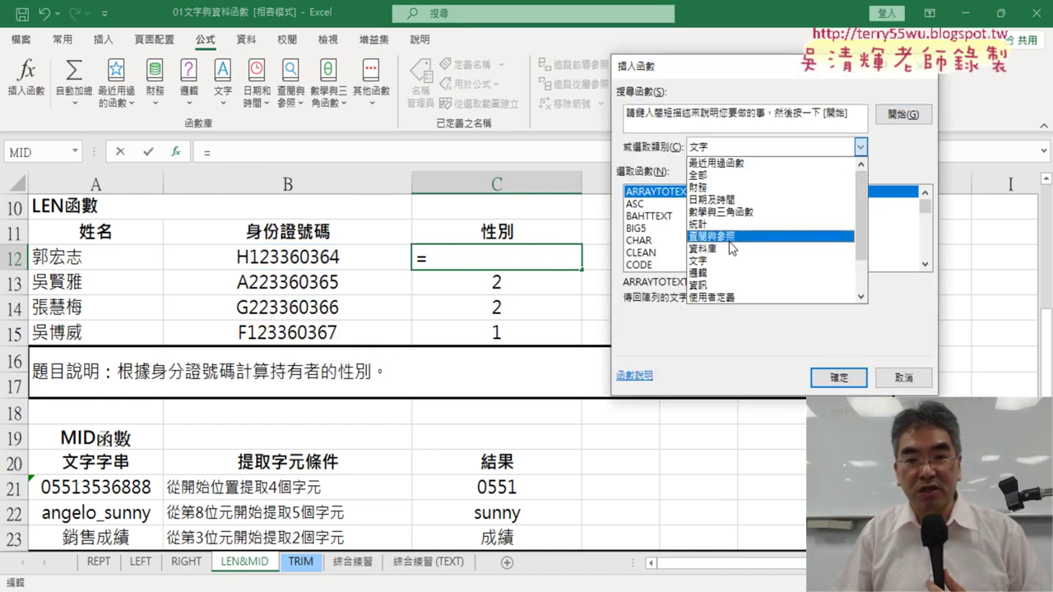
pyautogui.click(732, 271)
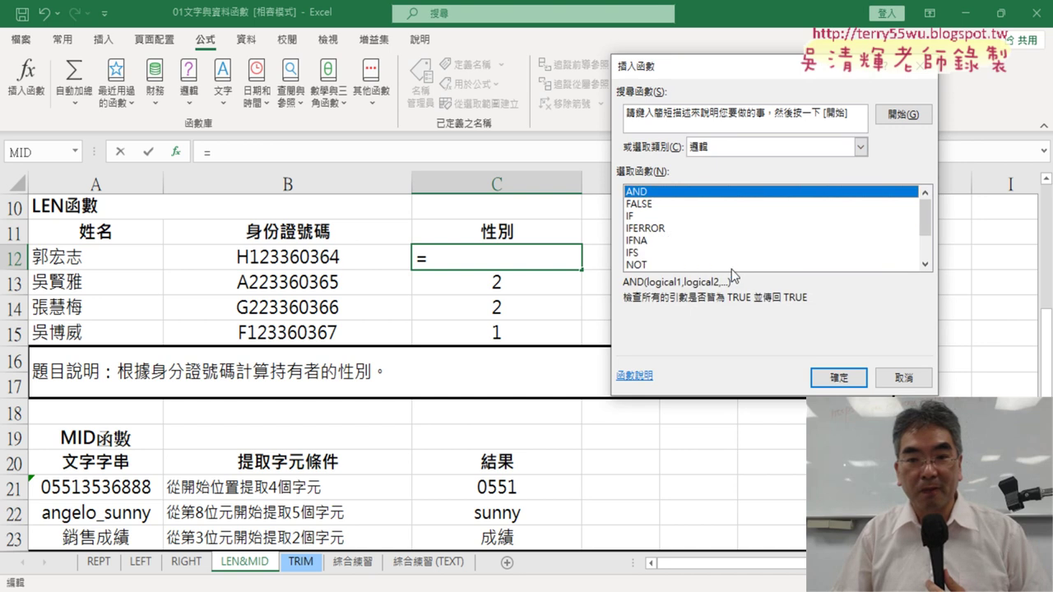
pyautogui.doubleClick(633, 215)
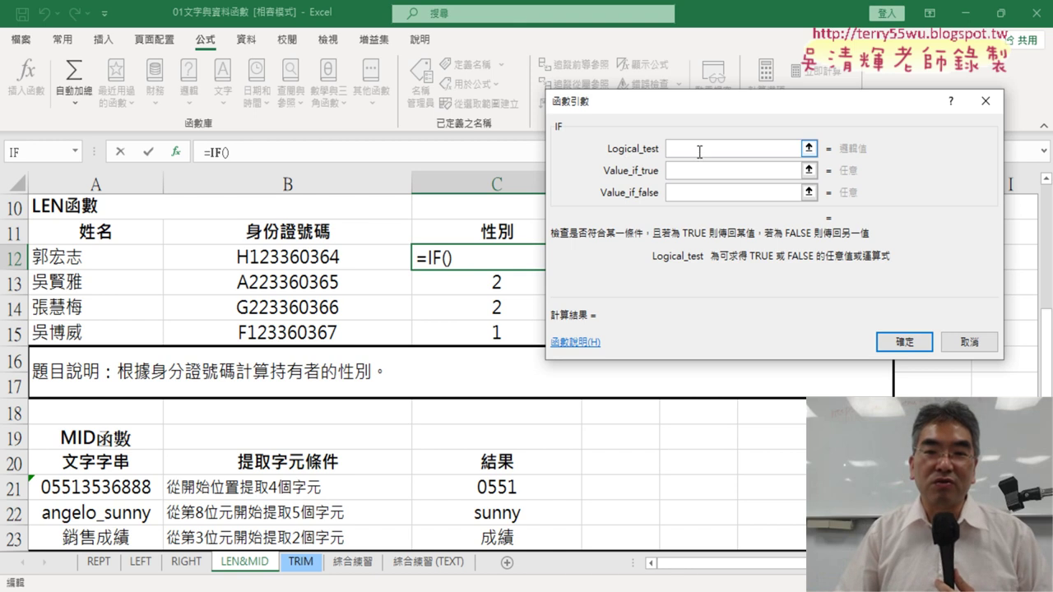
# Paste MID(B12,2,1) into Logical_test and append =1
pyautogui.rightClick(700, 153)
pyautogui.click(720, 204)
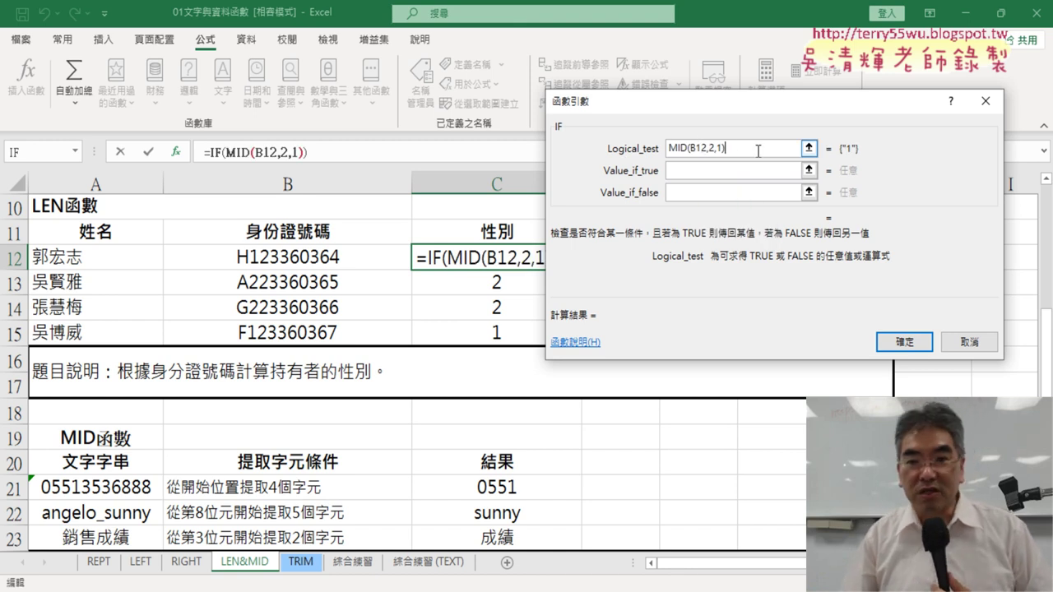
pyautogui.write('ㄦ')
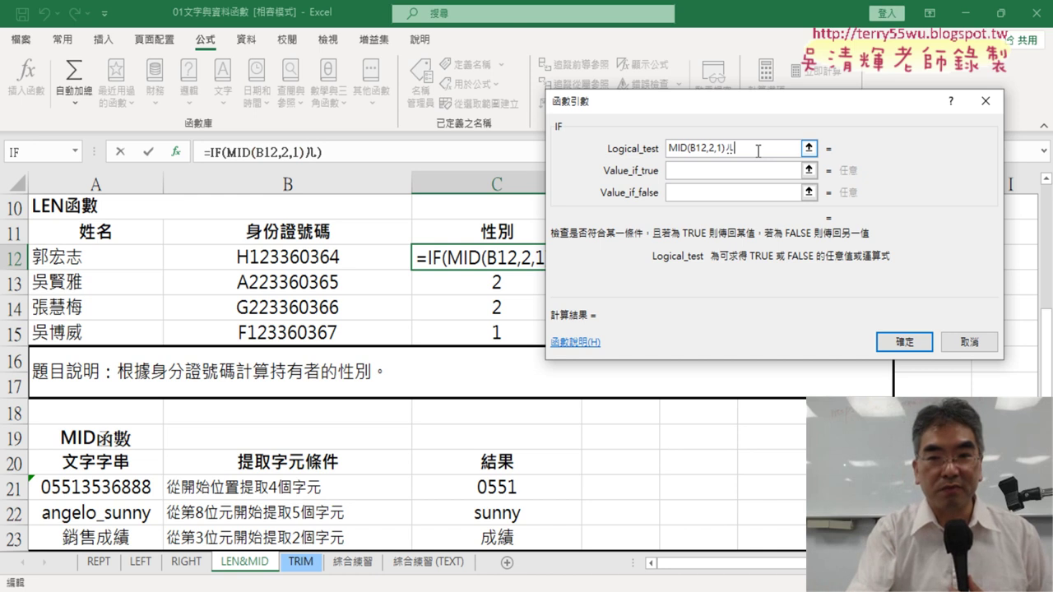
pyautogui.press('BackSpace')
pyautogui.write('=')
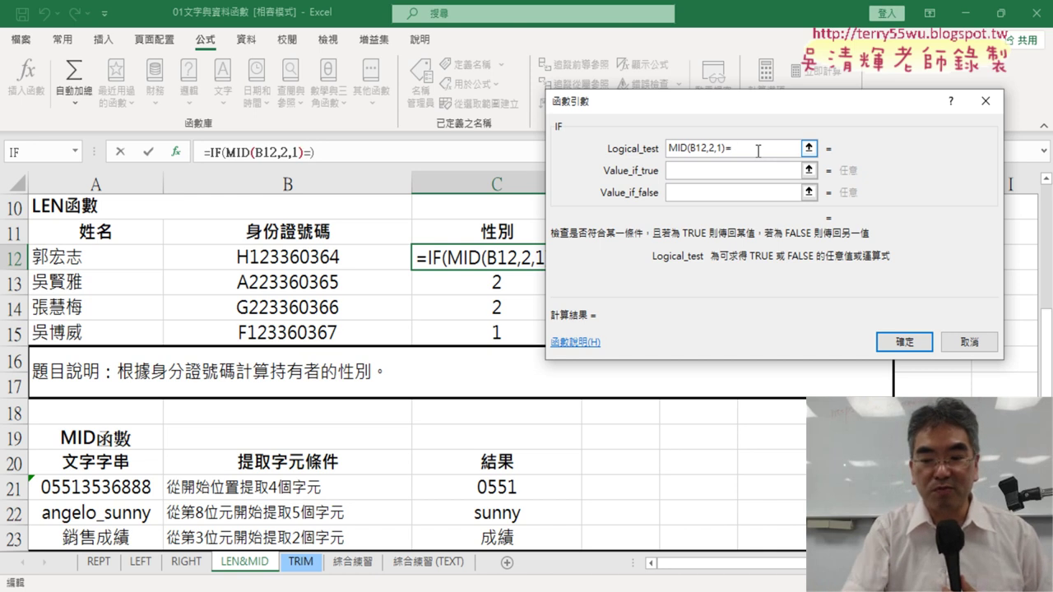
pyautogui.write('1')
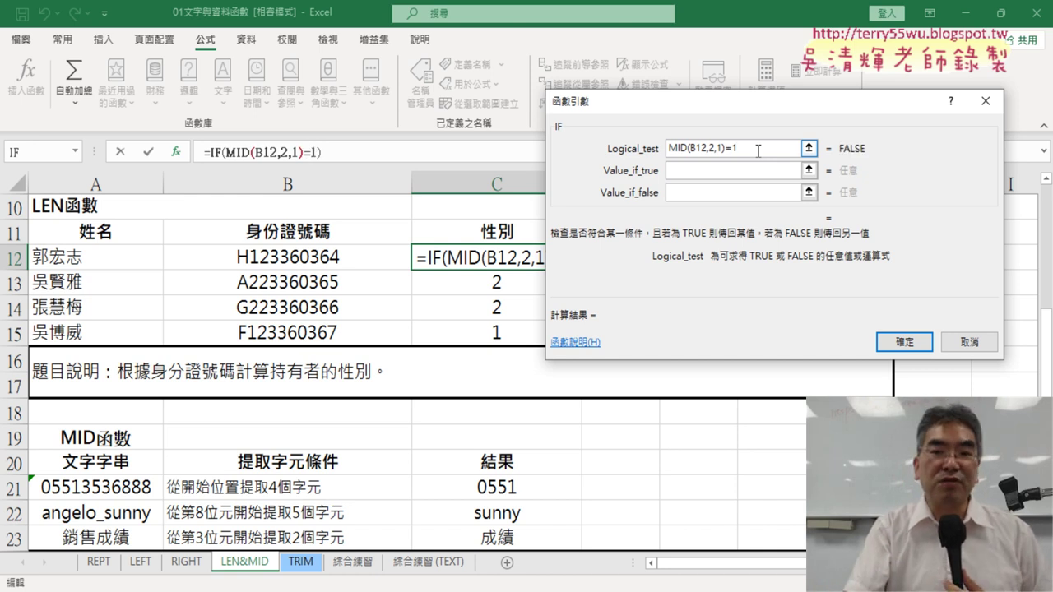
# Enter 男 as Value_if_true and 女 as Value_if_false, then move the dialog off the table
pyautogui.click(707, 172)
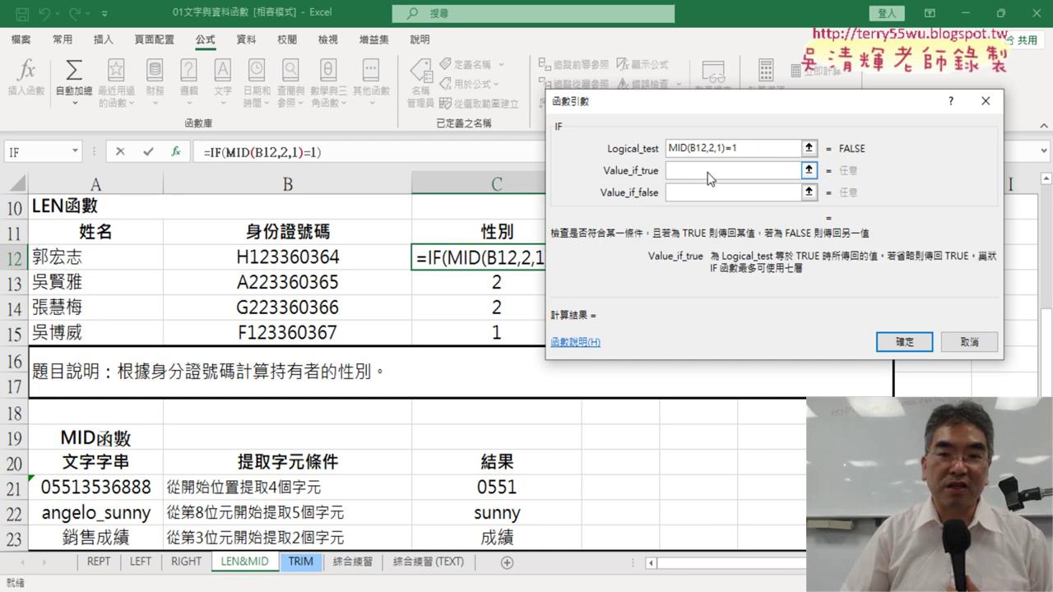
pyautogui.write('ㄋ')
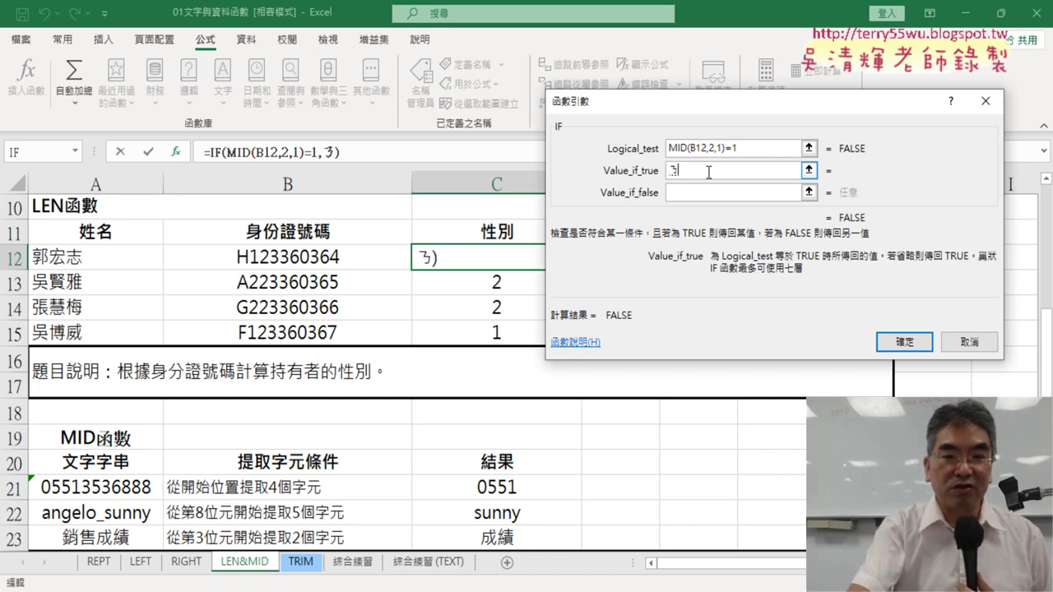
pyautogui.write('ㄢ男')
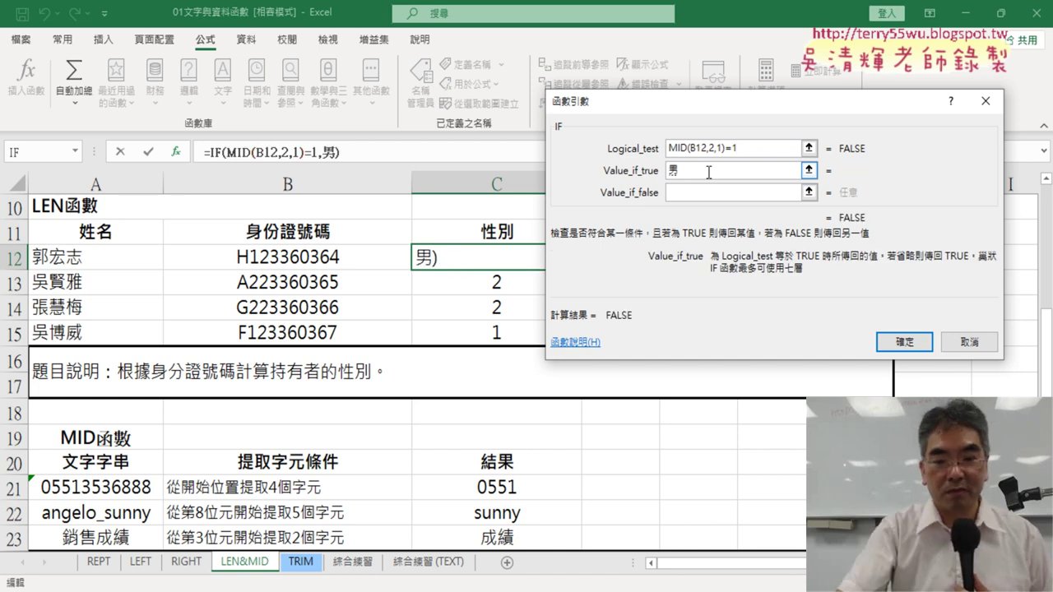
pyautogui.press('Tab')
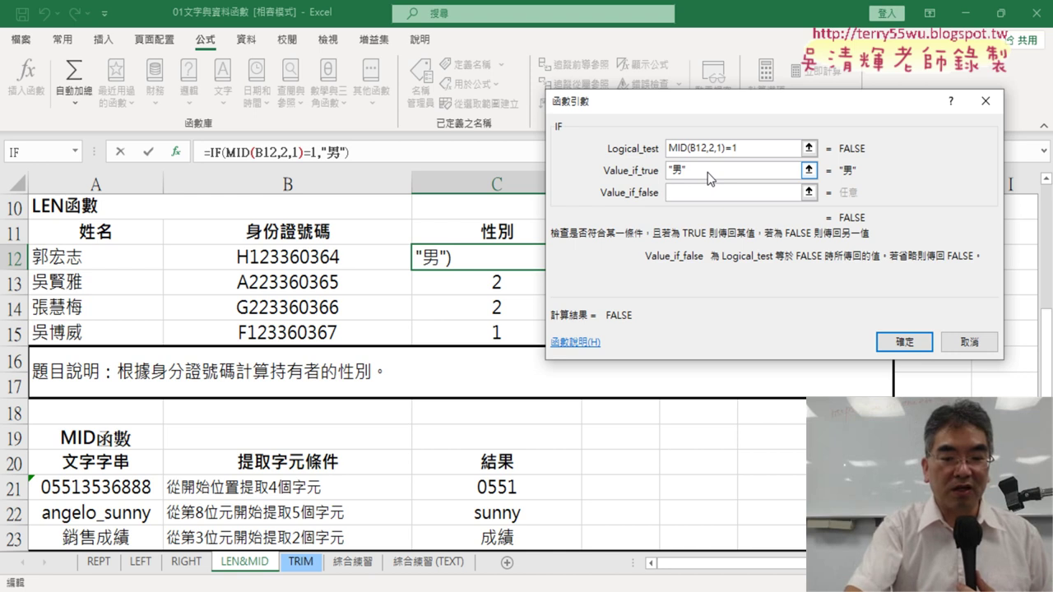
pyautogui.write('ㄋㄩˊ')
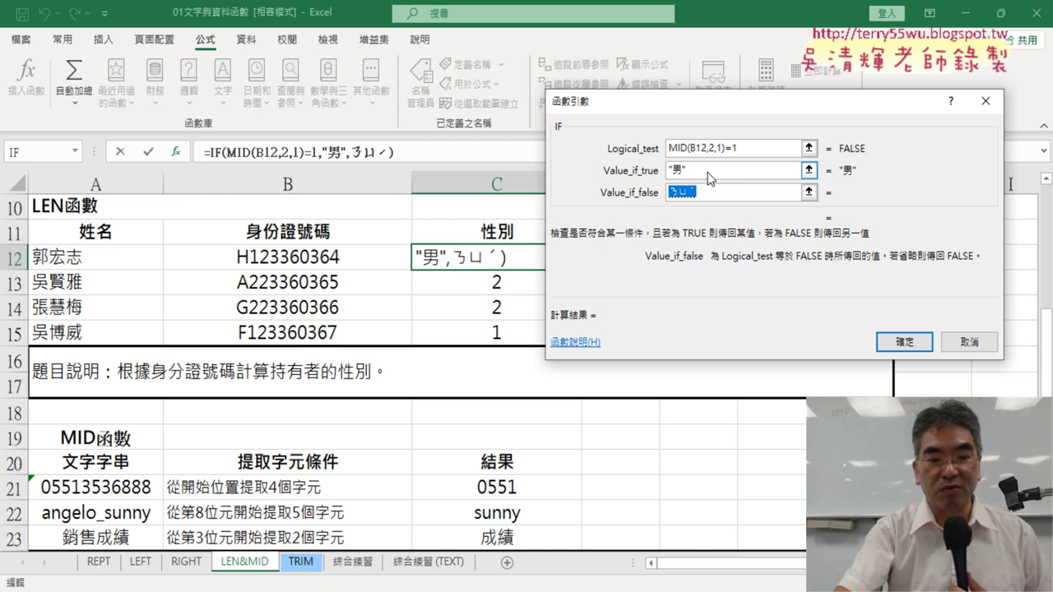
pyautogui.write('女')
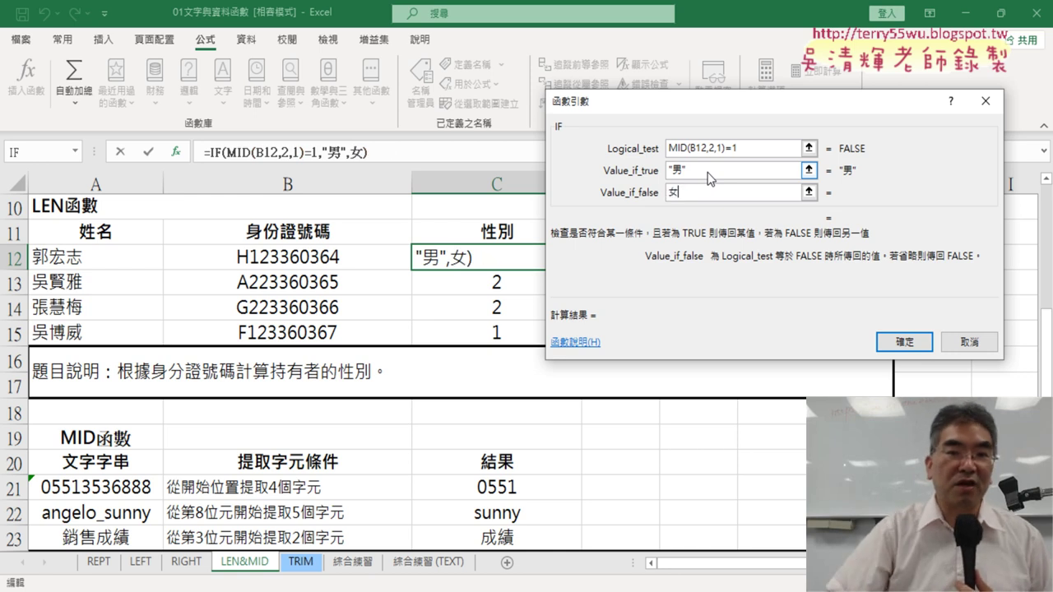
pyautogui.click(720, 169)
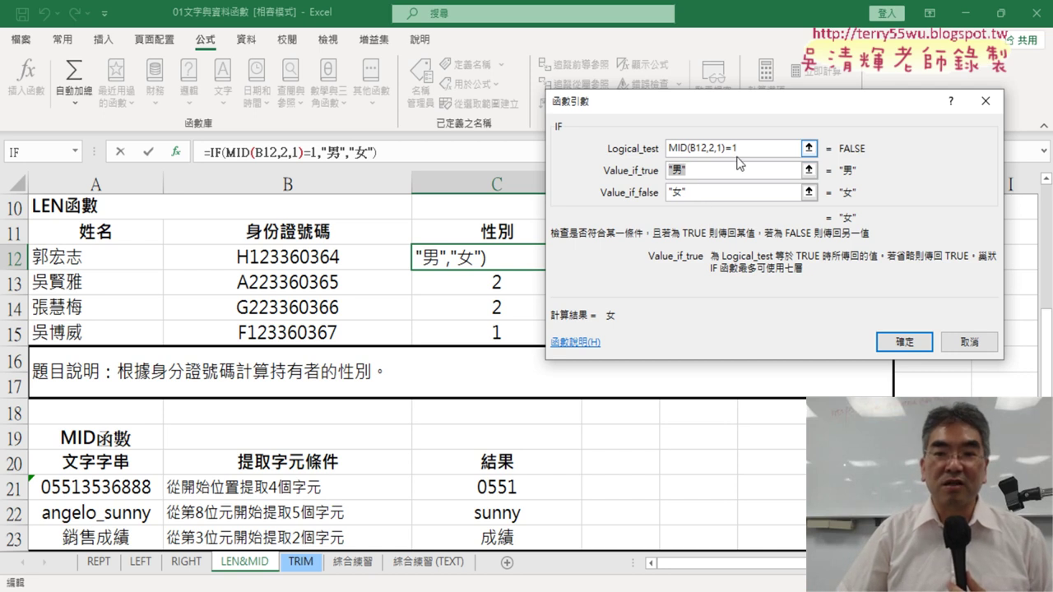
pyautogui.click(694, 194)
pyautogui.moveTo(753, 105)
pyautogui.mouseDown()
pyautogui.moveTo(792, 41)
pyautogui.moveTo(772, 34)
pyautogui.mouseUp()
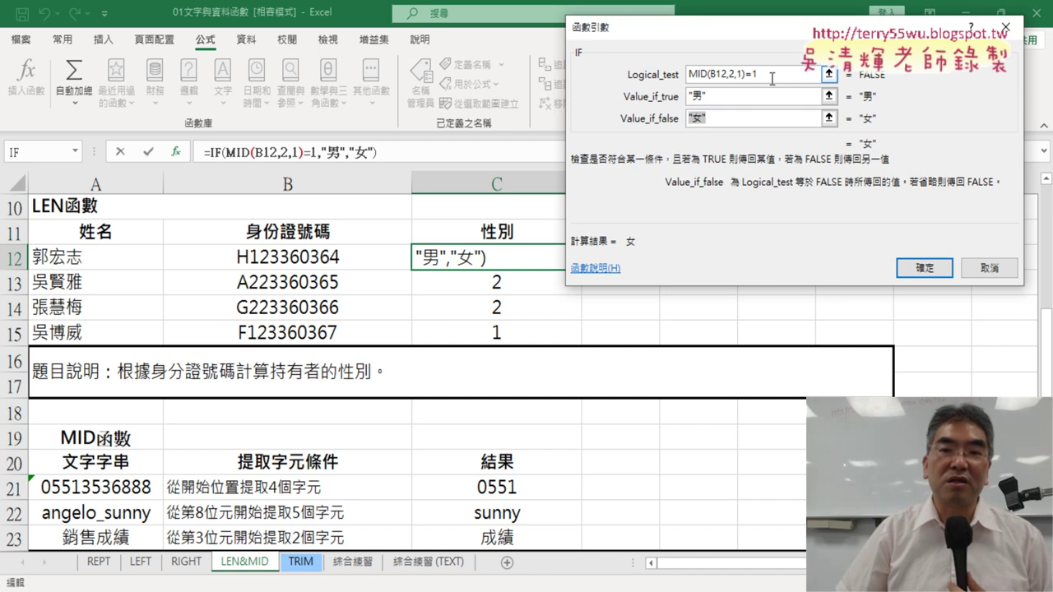
pyautogui.click(772, 79)
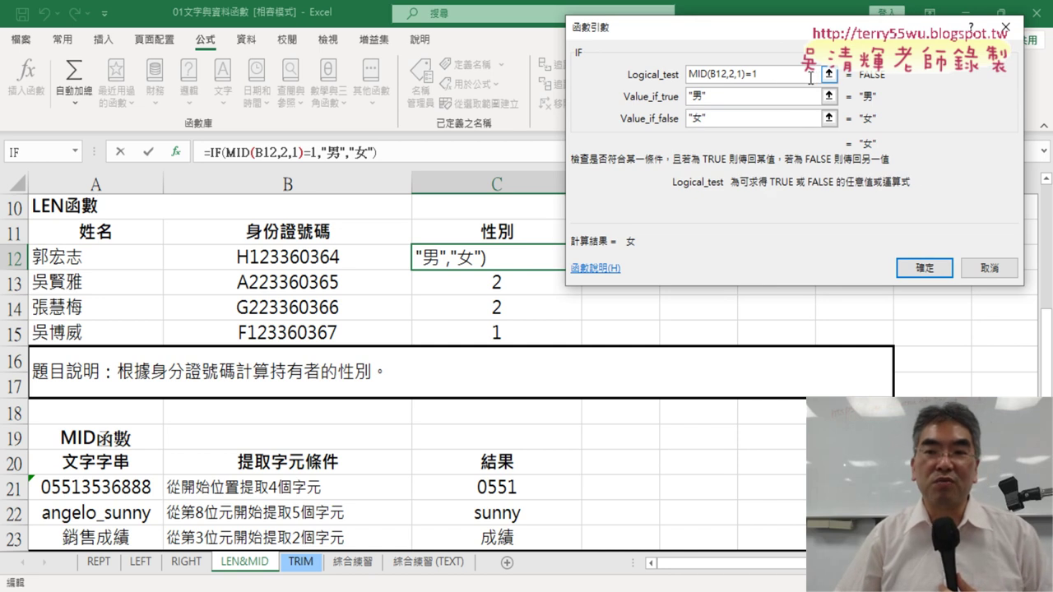
# Confirm C12's IF formula, fill it down to C15 (all 女), and reopen its arguments
pyautogui.click(931, 271)
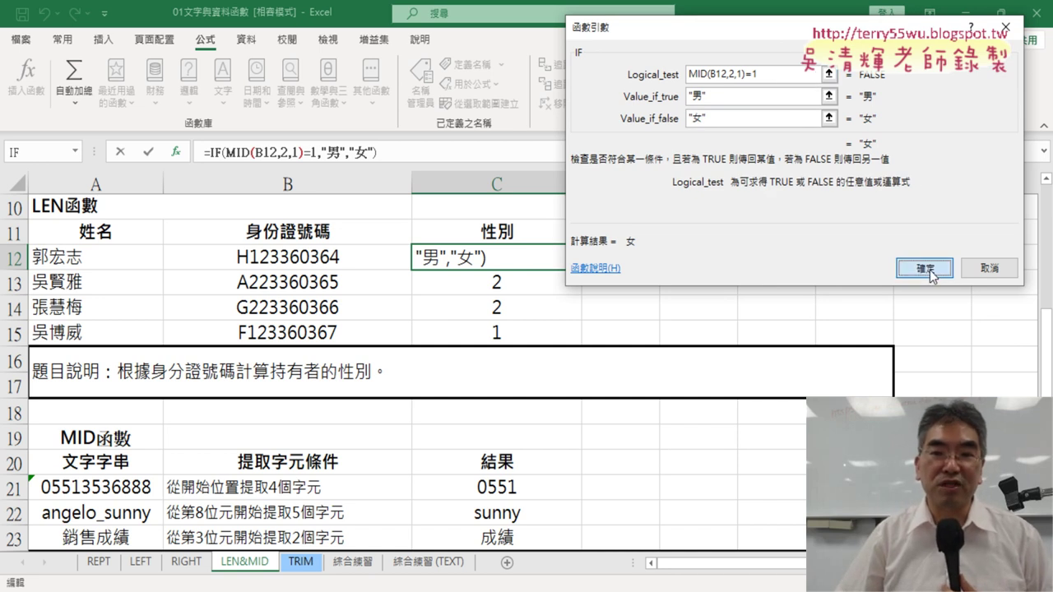
pyautogui.click(930, 272)
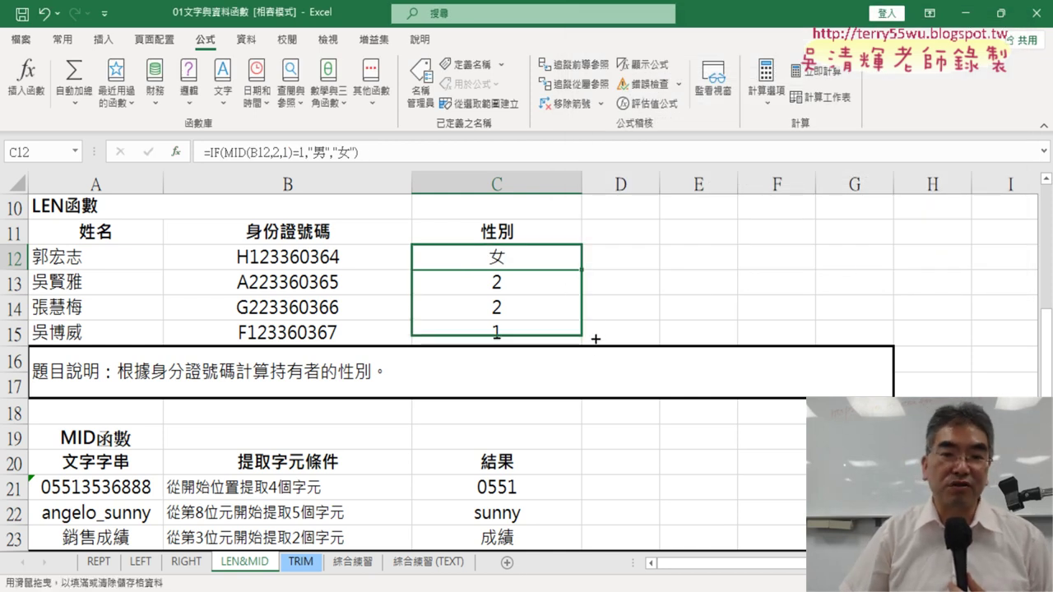
pyautogui.moveTo(583, 269); pyautogui.dragTo(585, 344)
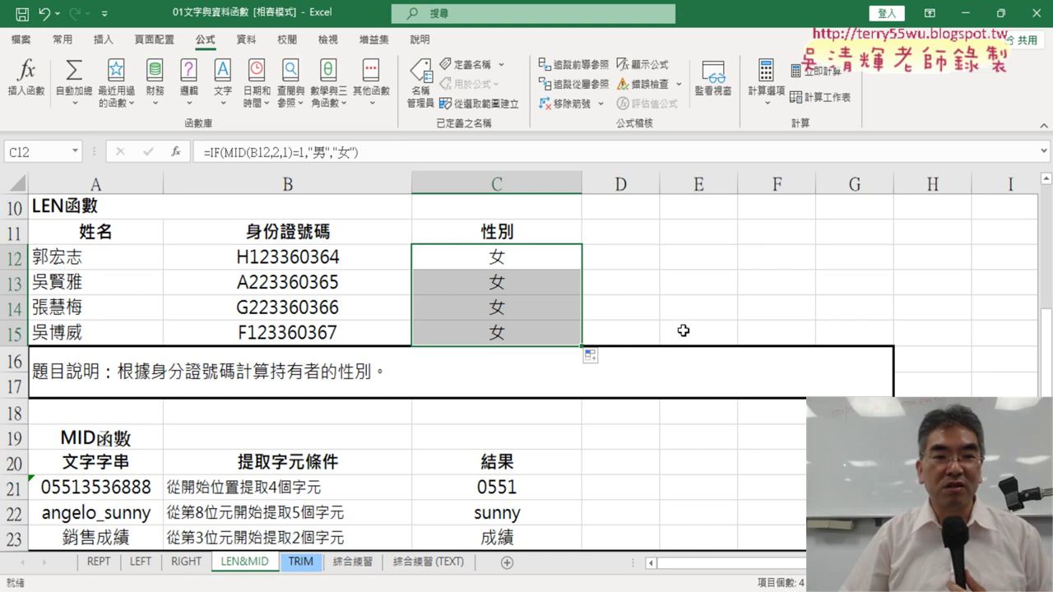
pyautogui.click(215, 153)
pyautogui.click(176, 153)
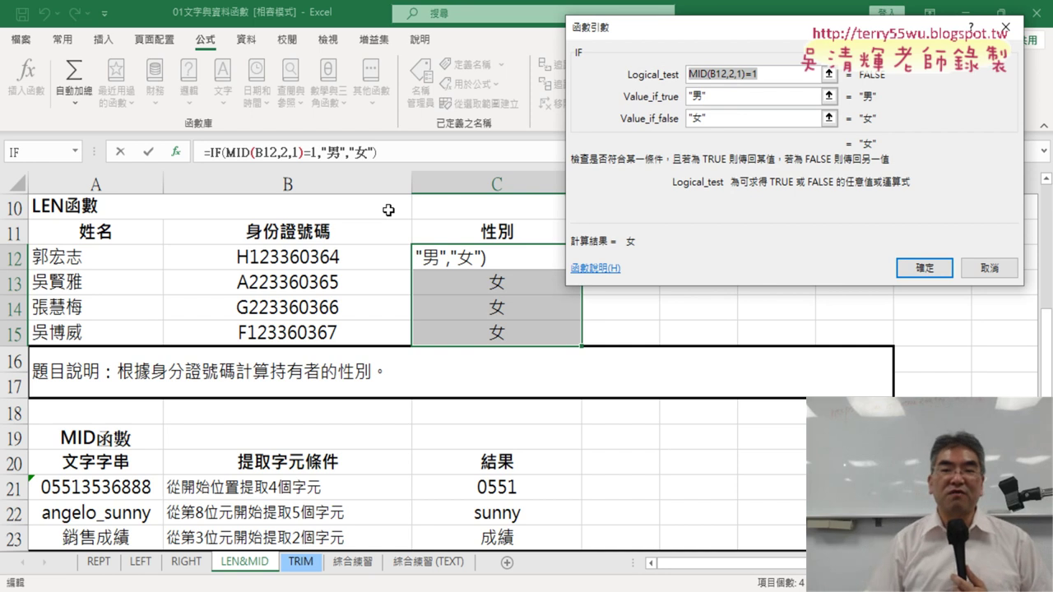
pyautogui.press('End')
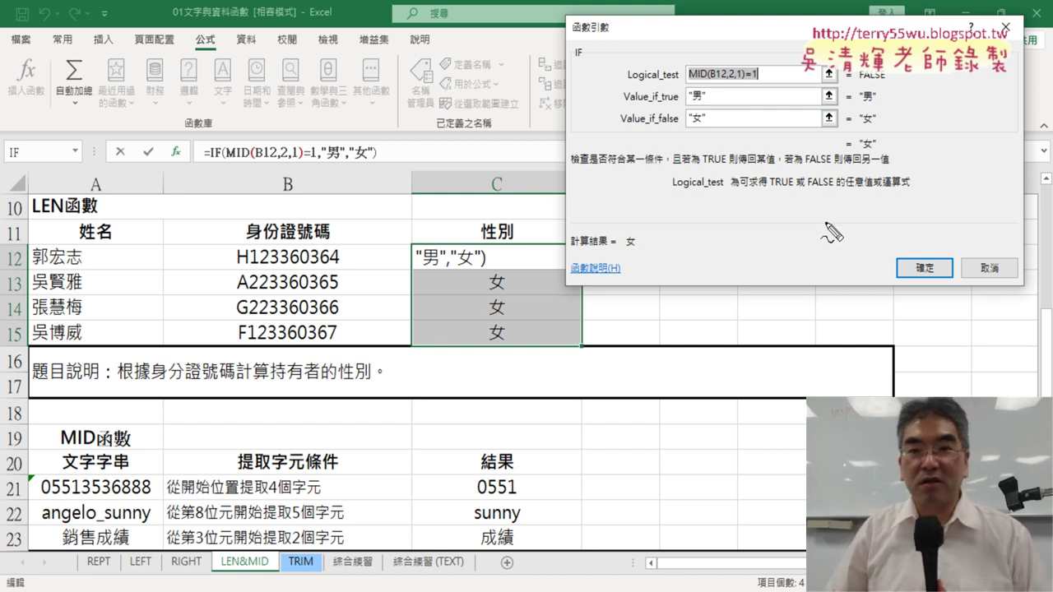
pyautogui.moveTo(689, 83); pyautogui.dragTo(725, 83)
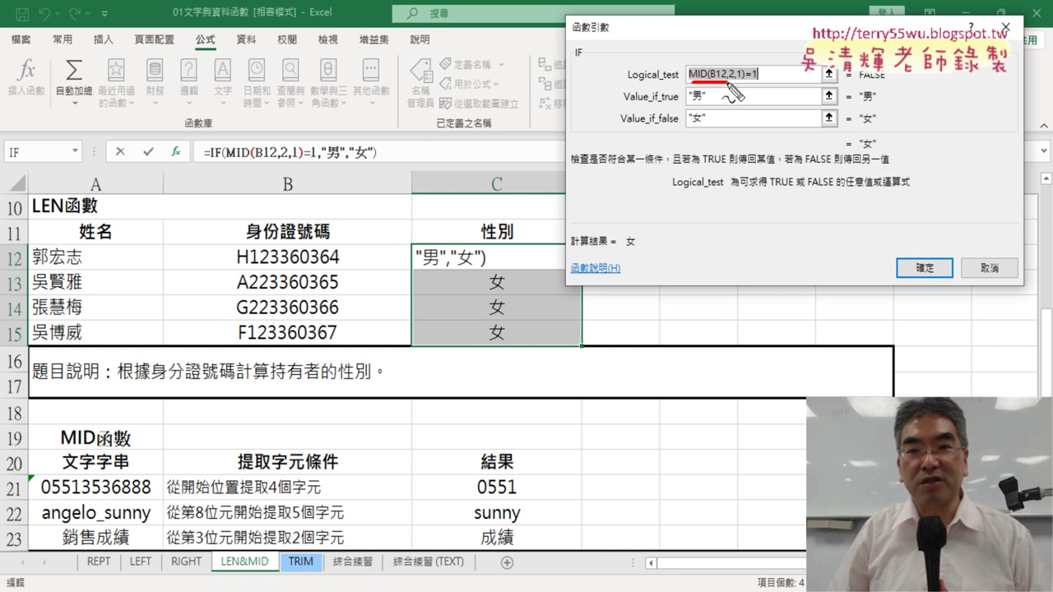
pyautogui.moveTo(652, 29); pyautogui.dragTo(652, 52)
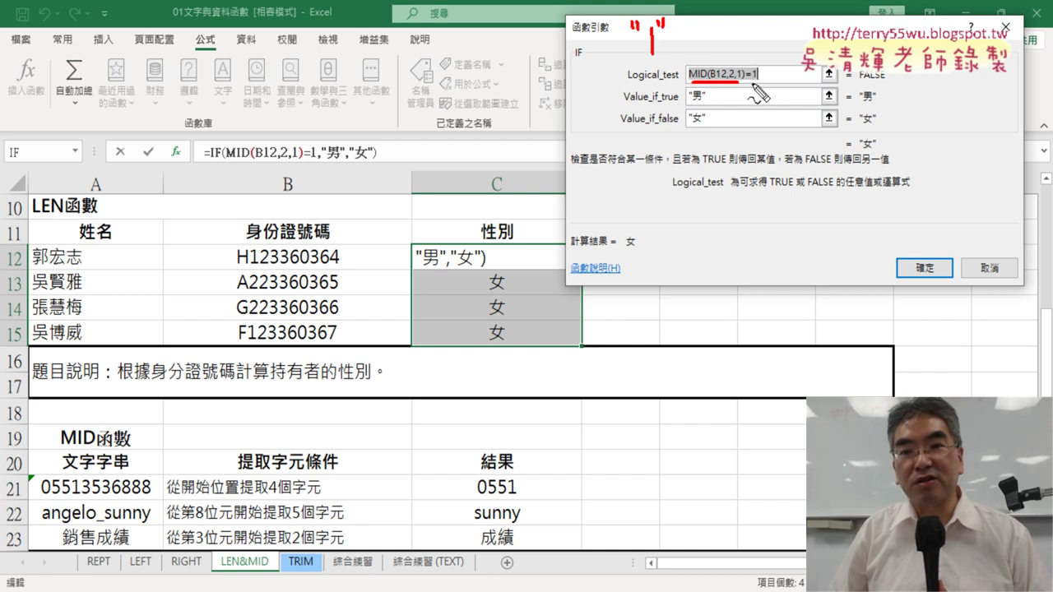
pyautogui.moveTo(748, 81); pyautogui.dragTo(761, 80)
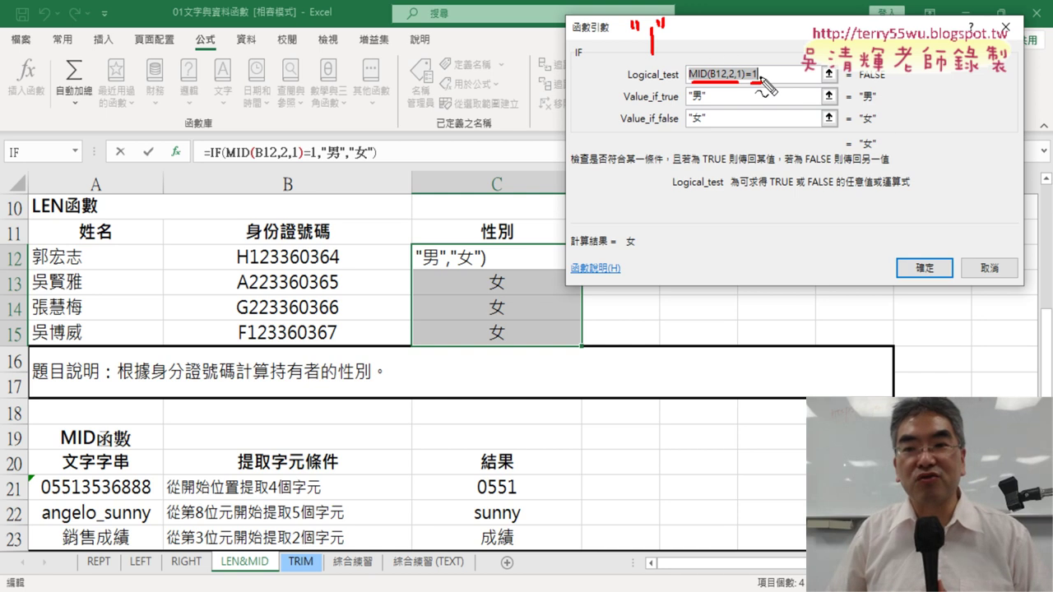
pyautogui.moveTo(689, 38)
pyautogui.mouseDown()
pyautogui.moveTo(732, 38)
pyautogui.moveTo(749, 51)
pyautogui.mouseUp()
pyautogui.moveTo(776, 14); pyautogui.dragTo(776, 55)
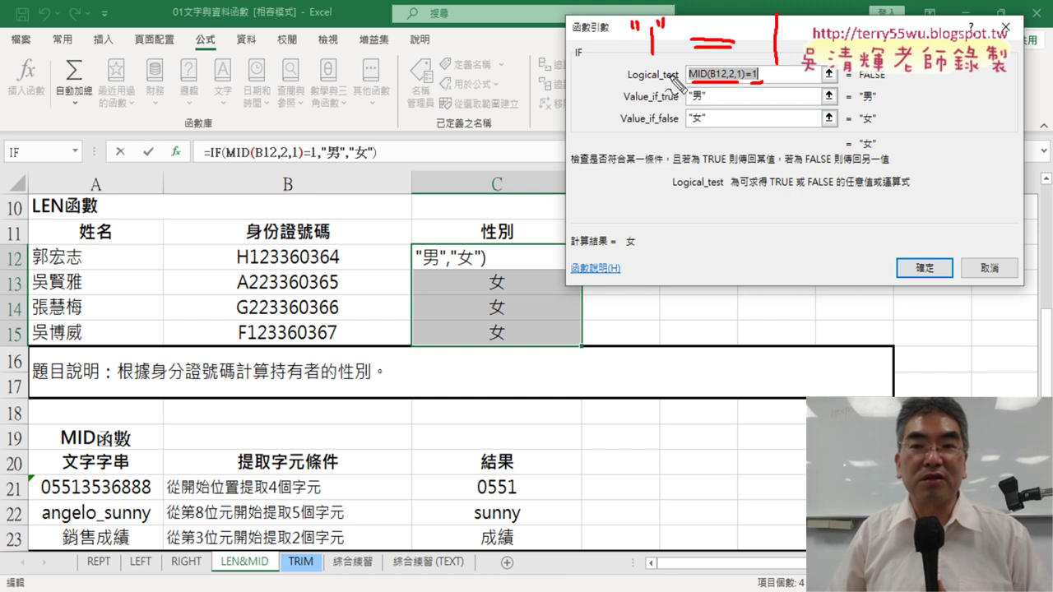
pyautogui.moveTo(735, 36); pyautogui.dragTo(706, 84)
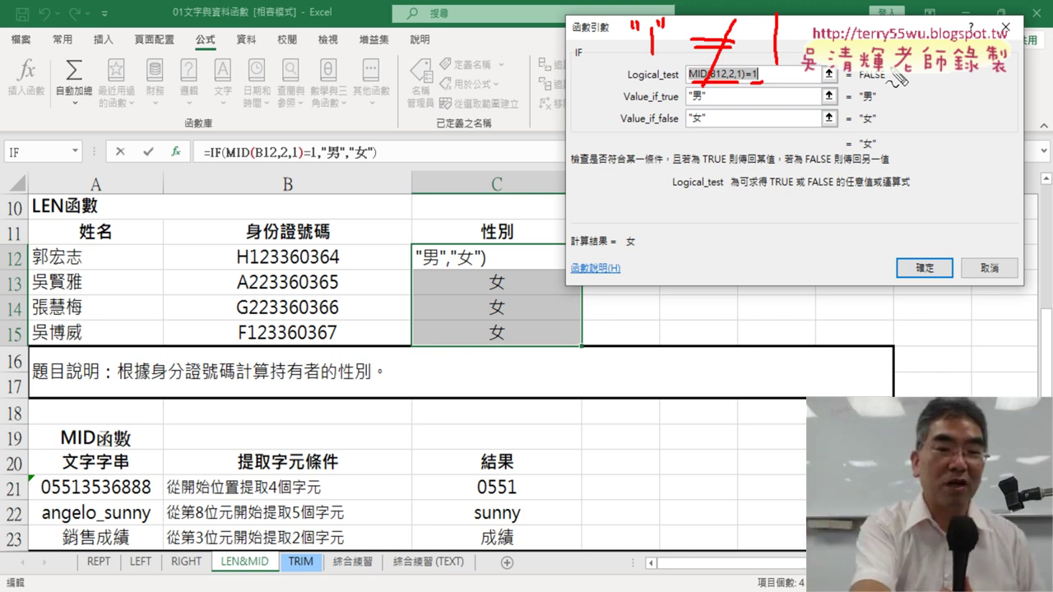
pyautogui.press('Escape')
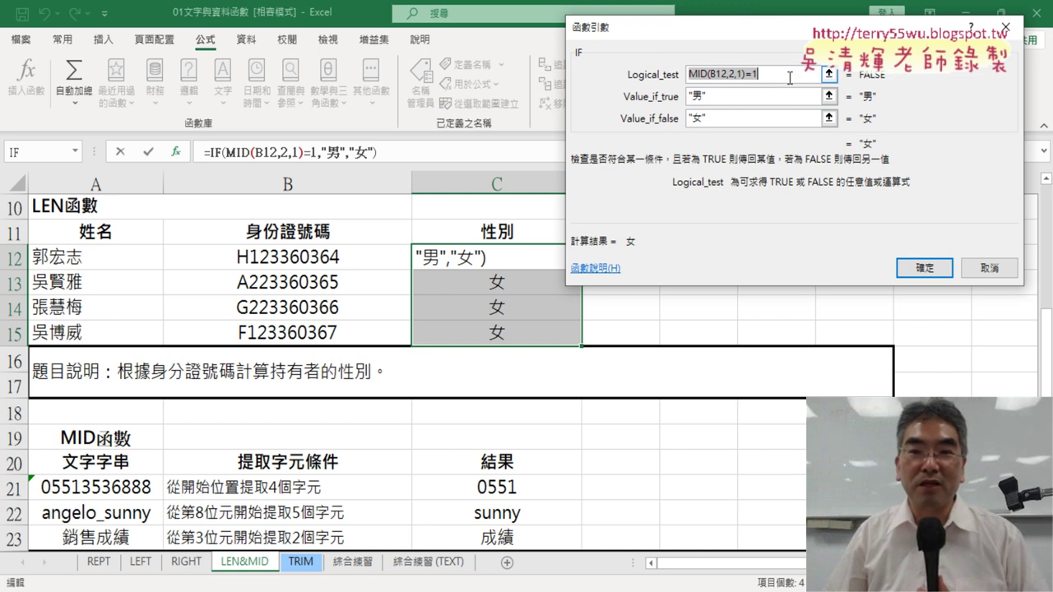
# Change the condition to compare MID(B12,2,1) with the text "1" and confirm
pyautogui.click(754, 74)
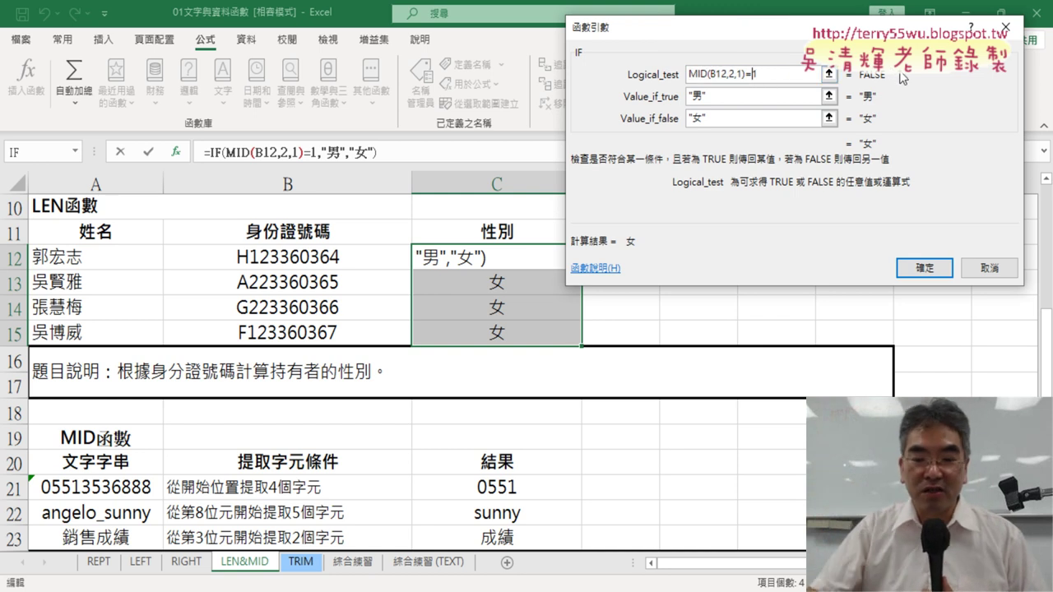
pyautogui.write('"女')
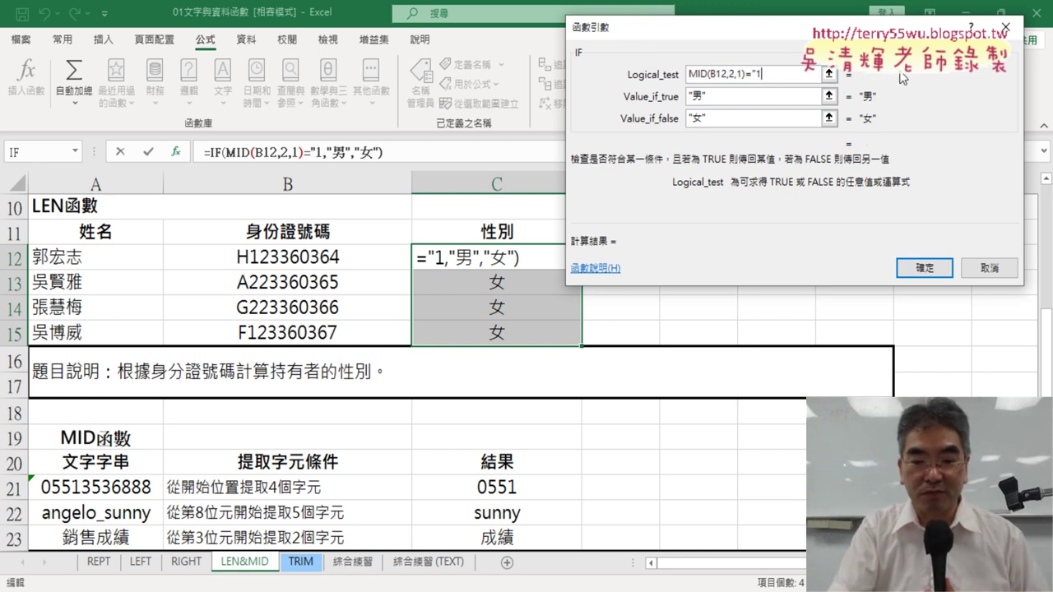
pyautogui.write('"')
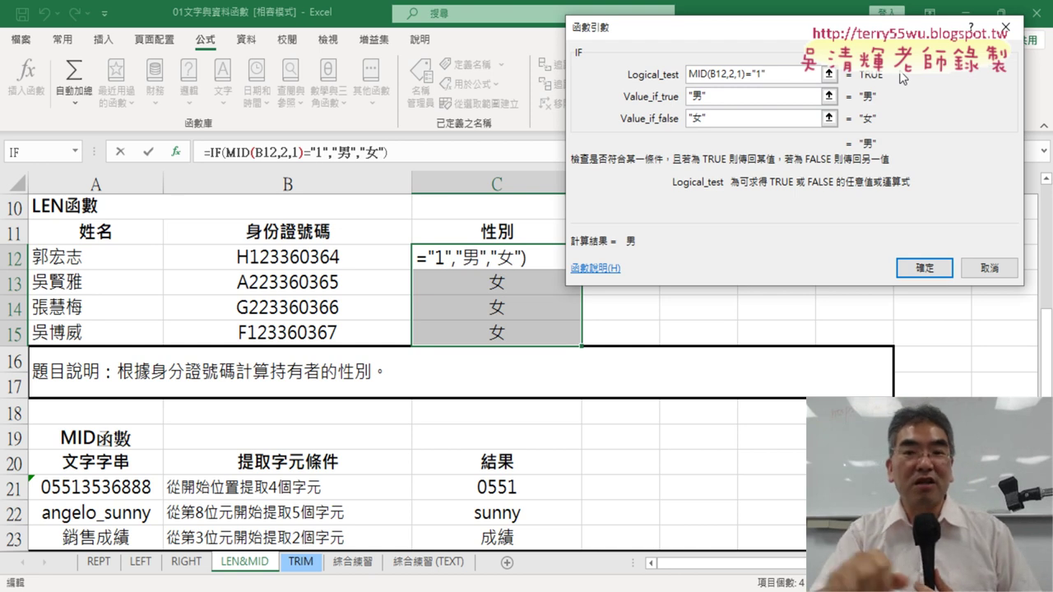
pyautogui.click(921, 268)
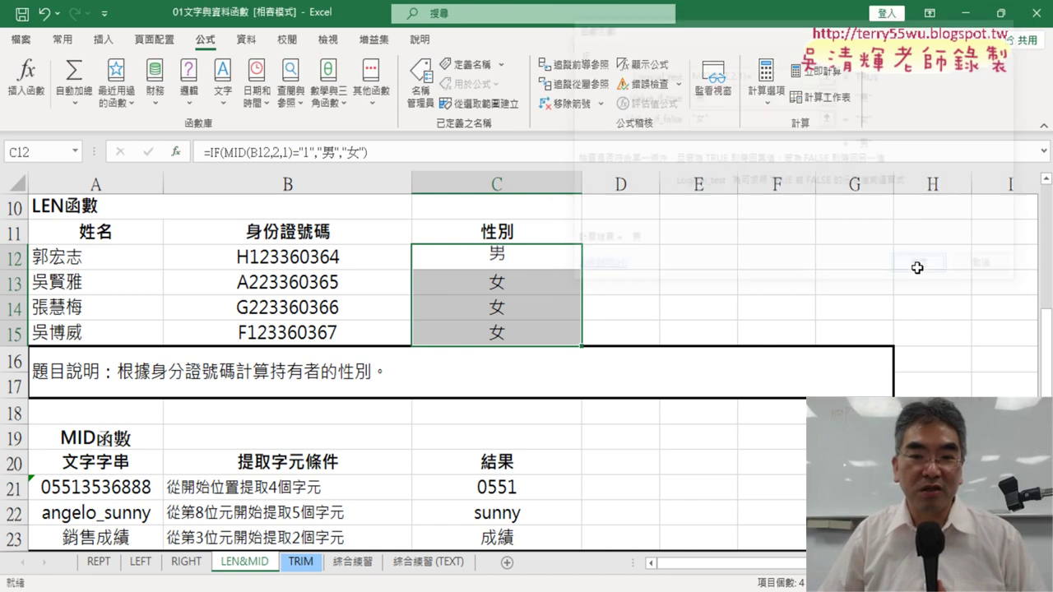
# Fill C12's formula down to C15, giving 男, 女, 女, 男
pyautogui.click(571, 267)
pyautogui.moveTo(578, 271); pyautogui.dragTo(583, 342)
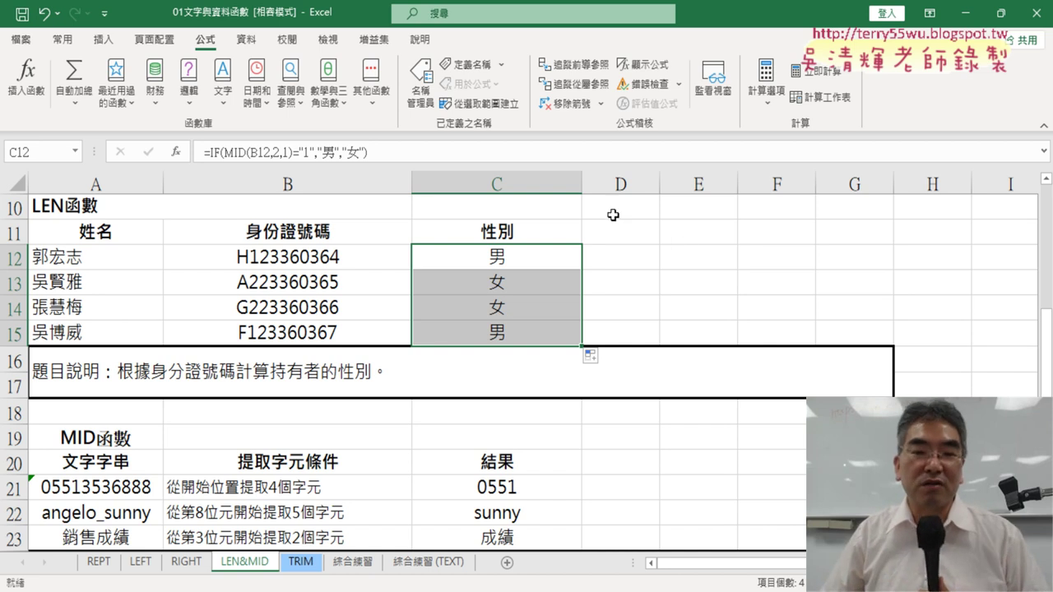
pyautogui.click(524, 267)
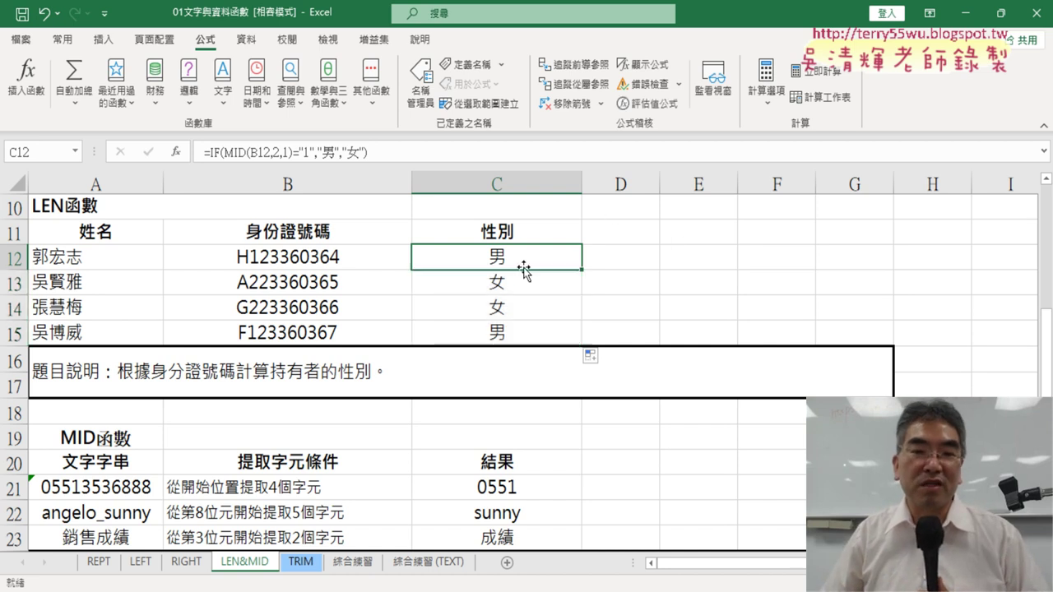
# Add a trailing space so the condition compares against "1 ", and confirm
pyautogui.click(210, 153)
pyautogui.click(176, 152)
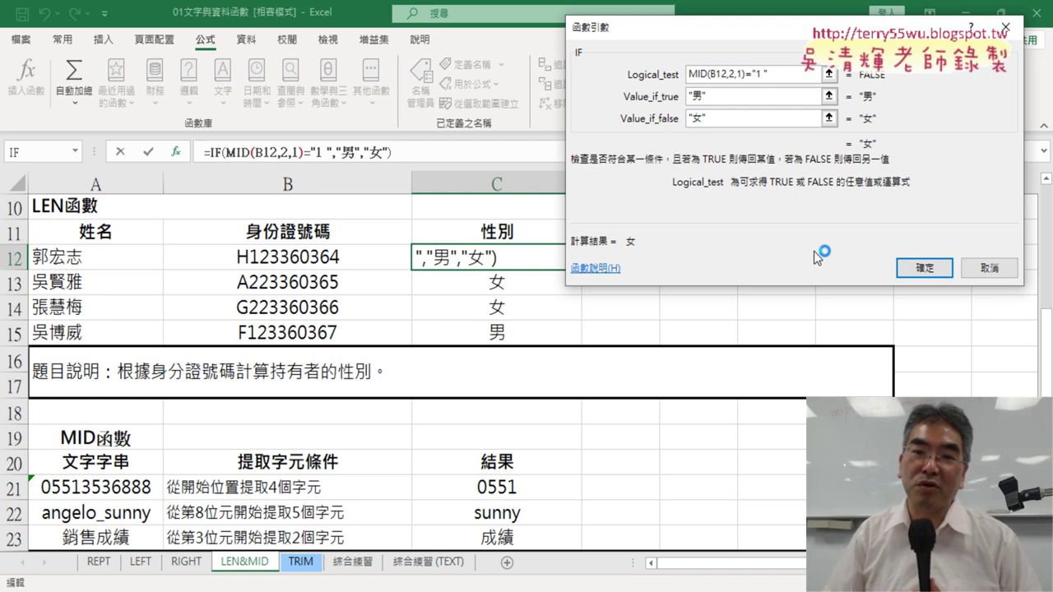
pyautogui.click(924, 268)
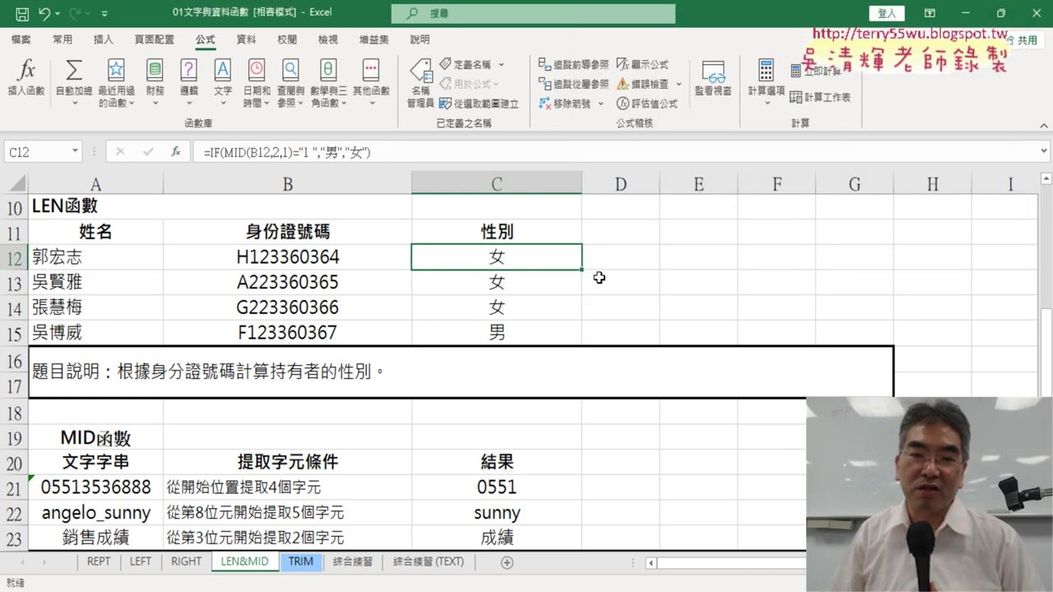
# Fill the modified formula down to C15, all showing 女
pyautogui.moveTo(581, 268); pyautogui.dragTo(582, 341)
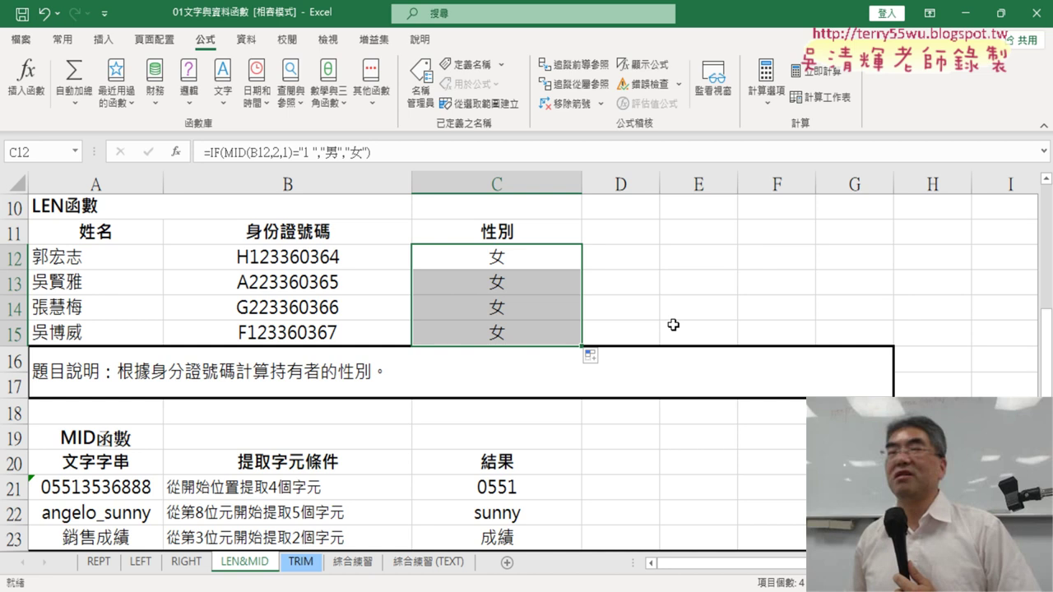
pyautogui.click(517, 262)
pyautogui.click(208, 156)
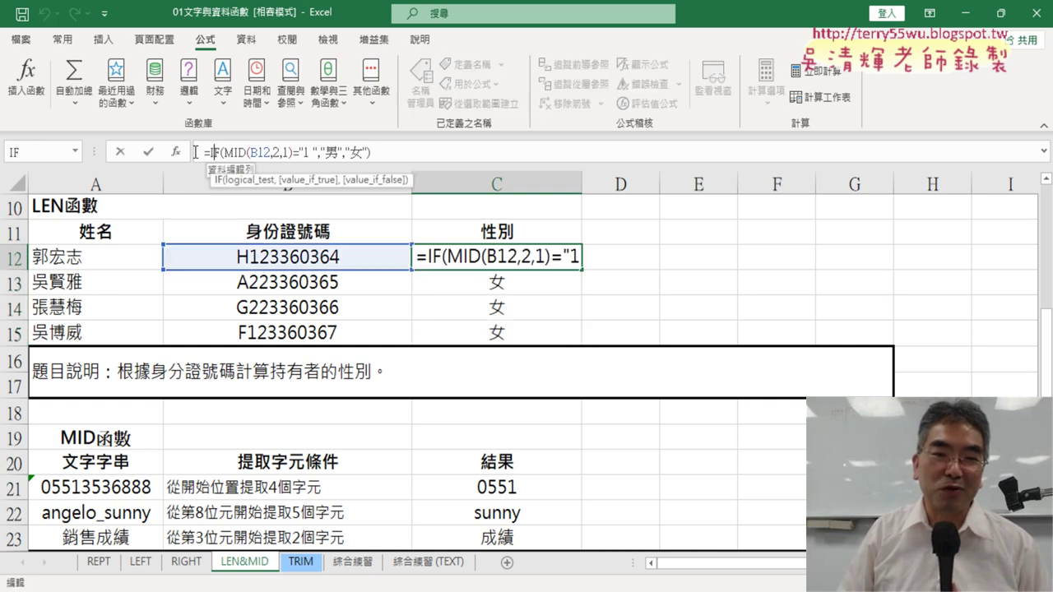
# Delete the space after "1" in Logical_test so C12 returns 男
pyautogui.click(176, 152)
pyautogui.click(763, 74)
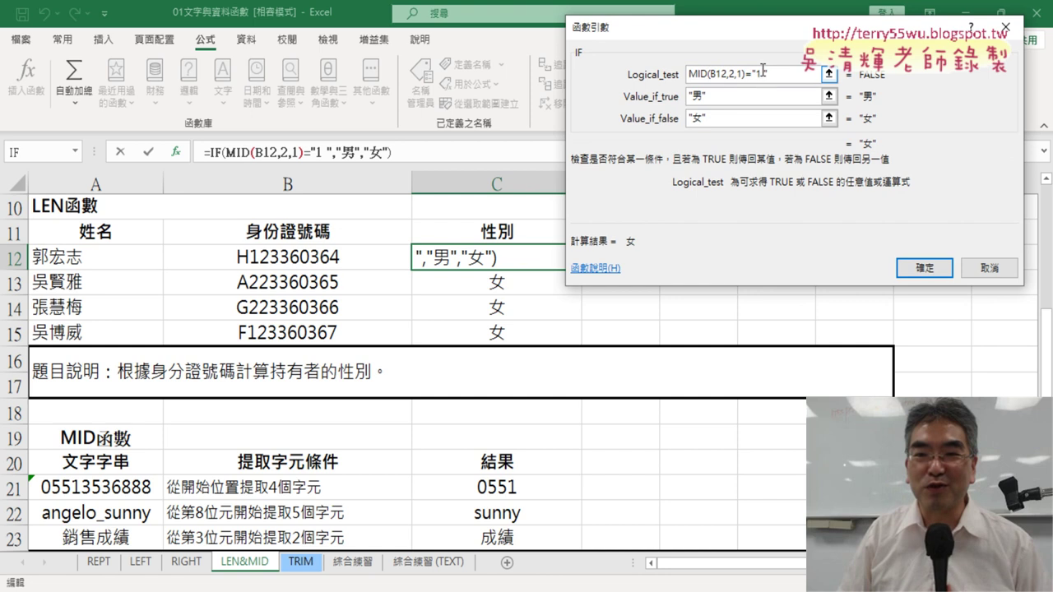
pyautogui.press('BackSpace')
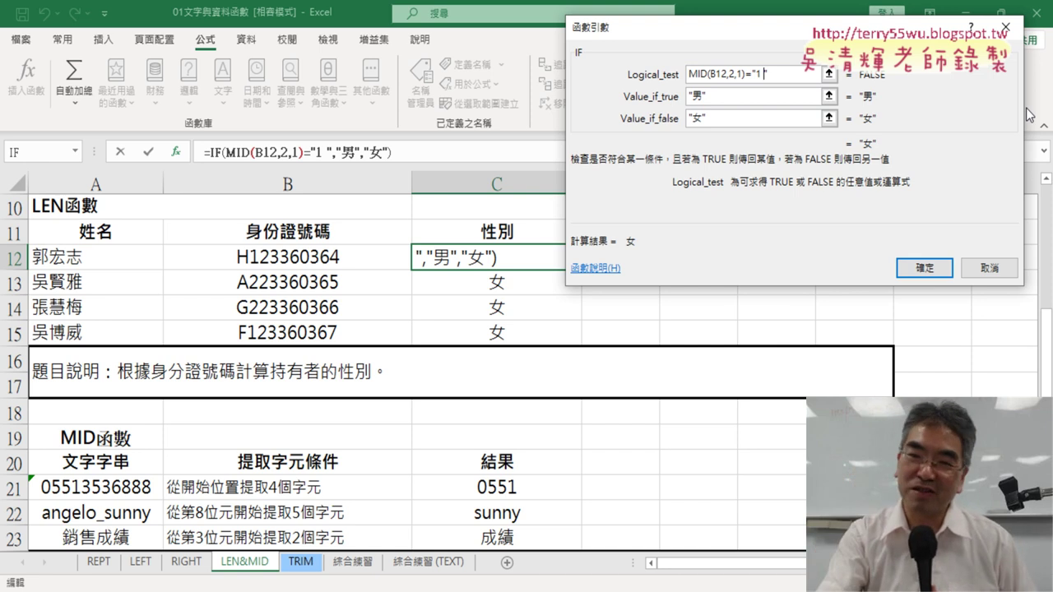
pyautogui.press('BackSpace')
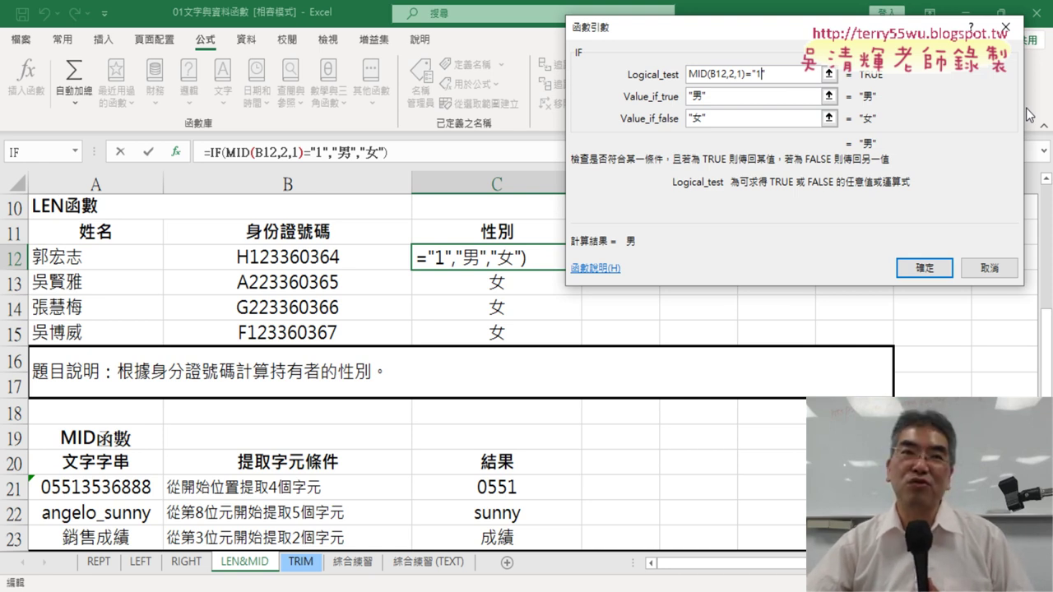
pyautogui.click(920, 270)
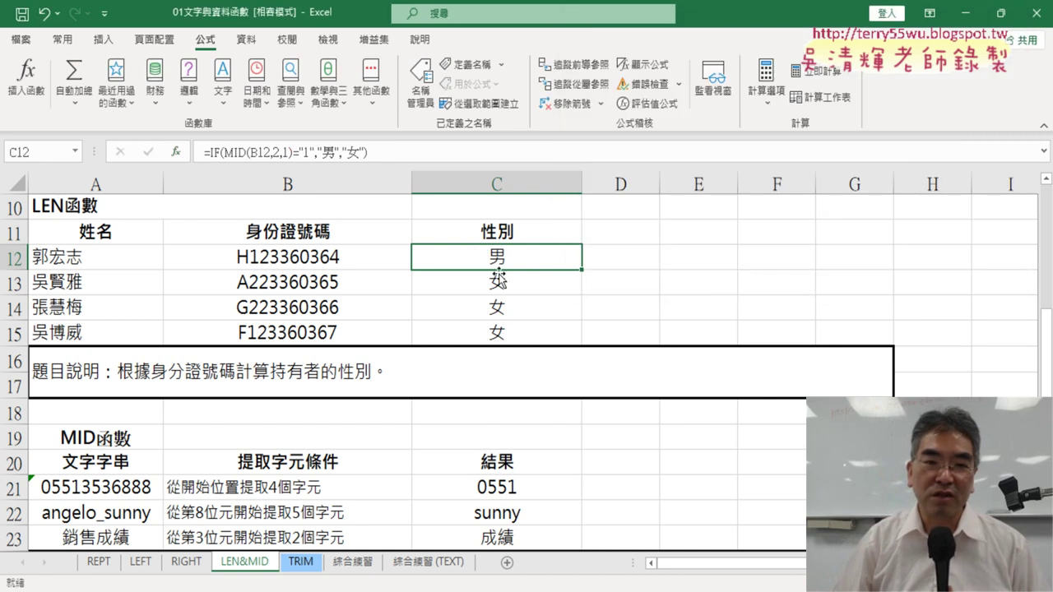
pyautogui.click(141, 563)
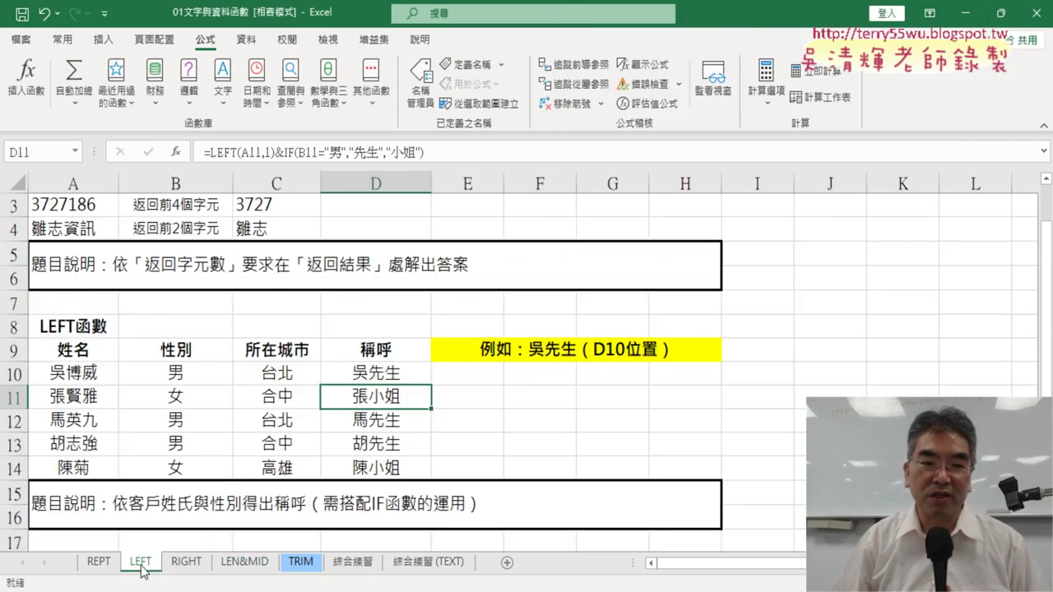
pyautogui.click(243, 566)
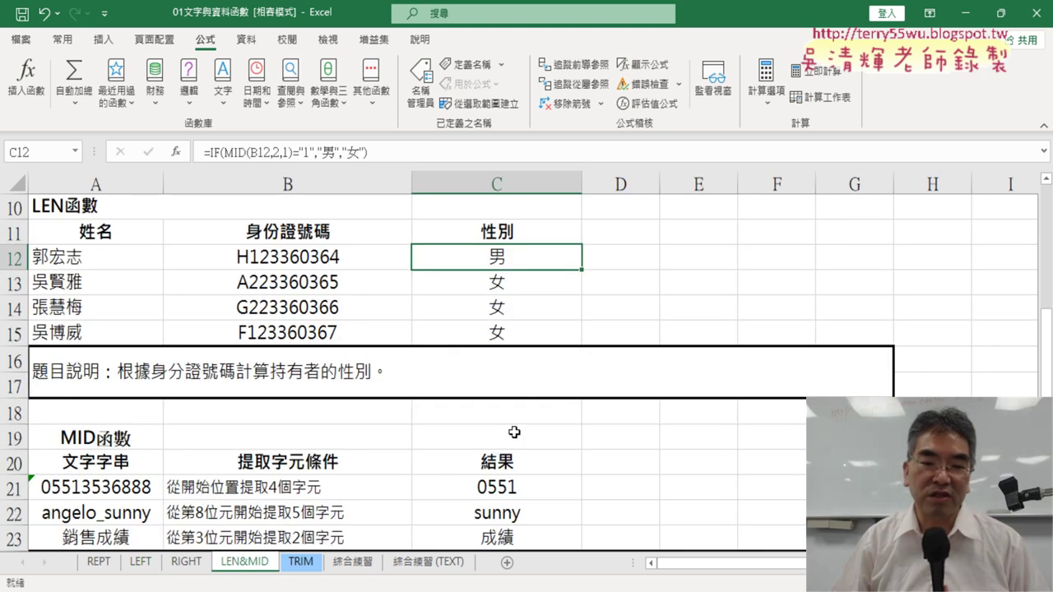
pyautogui.scroll(-2, 513, 432)
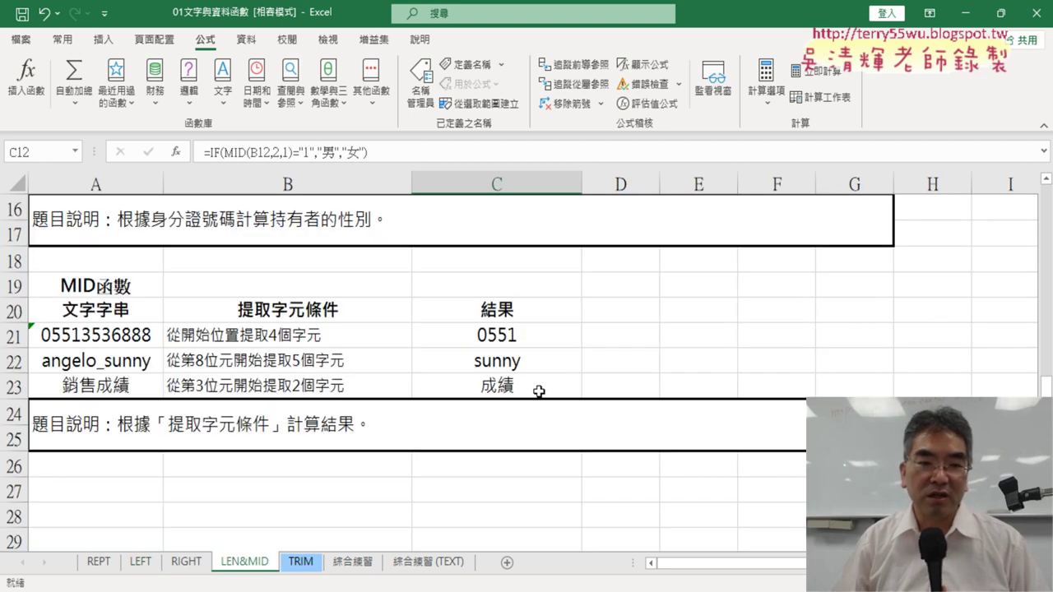
pyautogui.scroll(2, 529, 336)
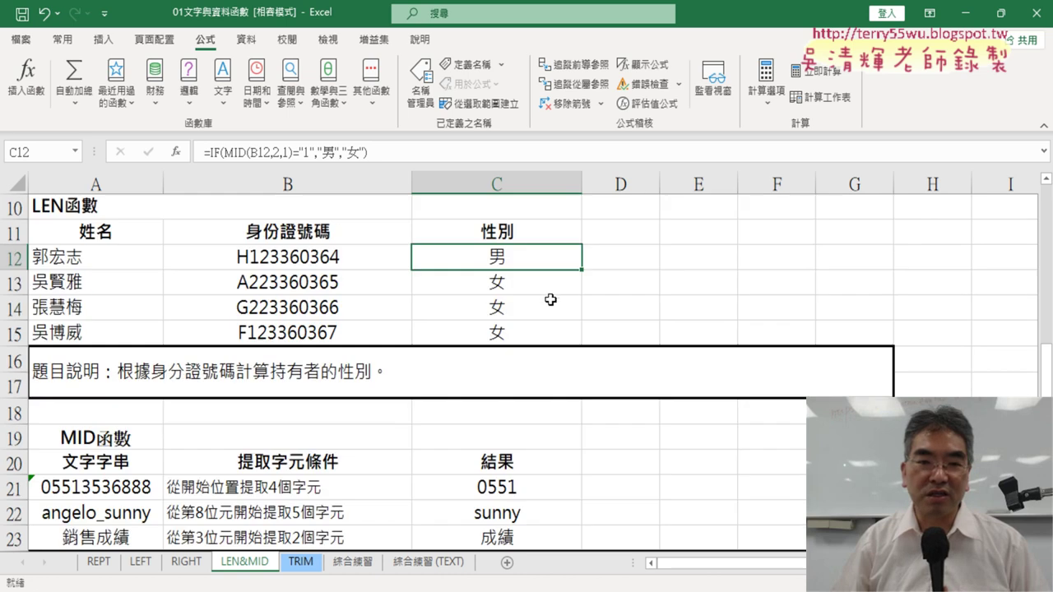
pyautogui.scroll(1, 548, 300)
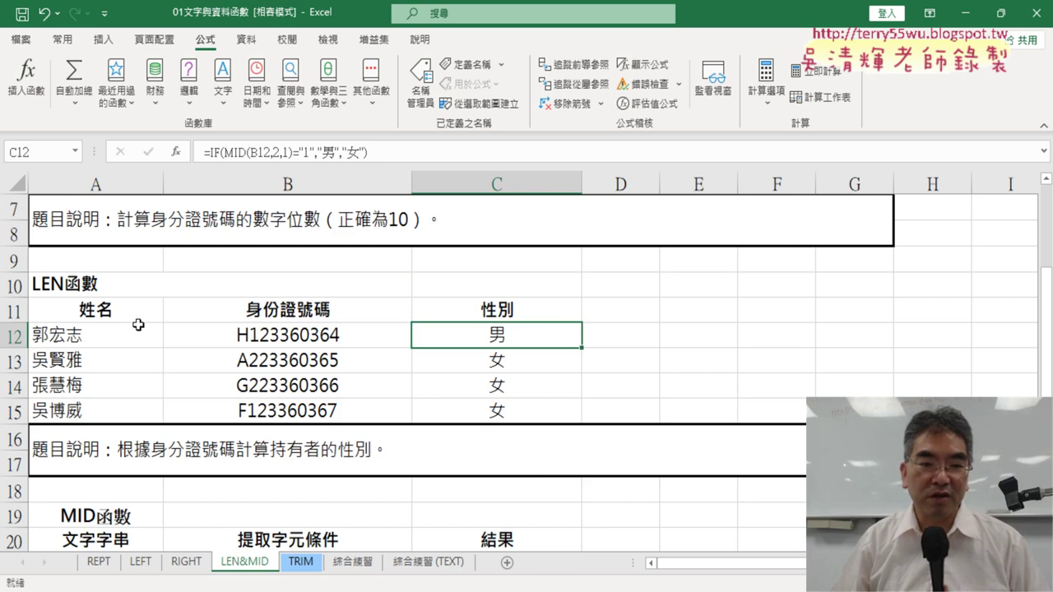
pyautogui.scroll(-1, 192, 332)
pyautogui.scroll(-1, 103, 438)
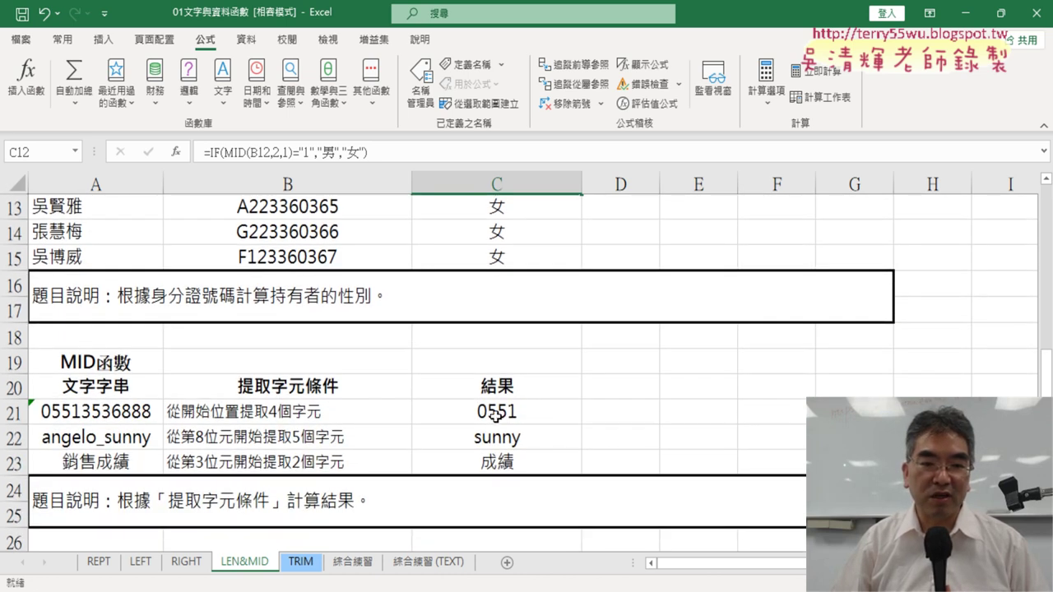
# Format C21:C23 with the Text number format
pyautogui.moveTo(503, 411); pyautogui.dragTo(501, 463)
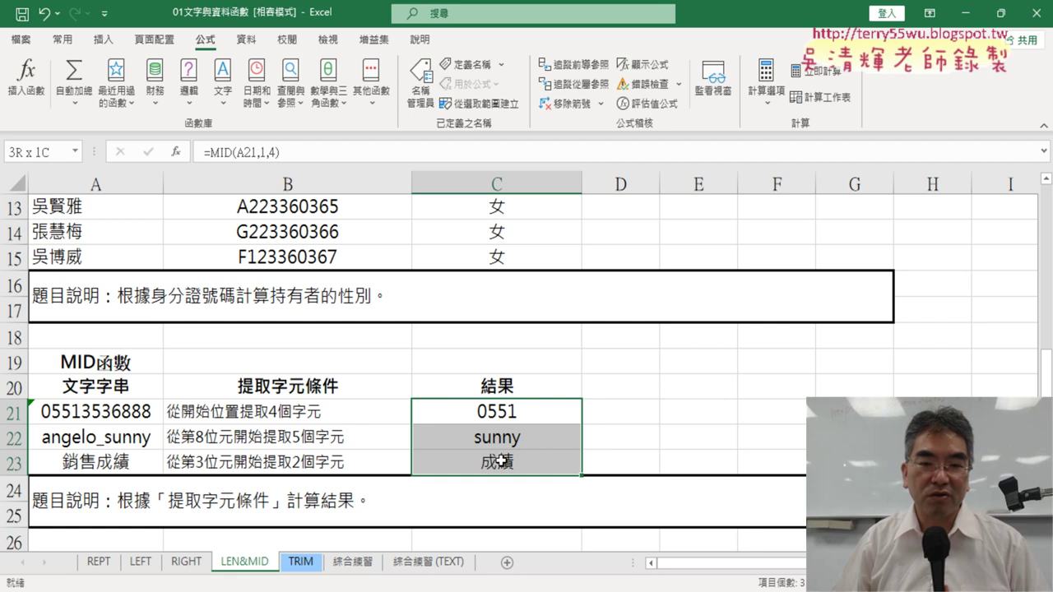
pyautogui.rightClick(508, 414)
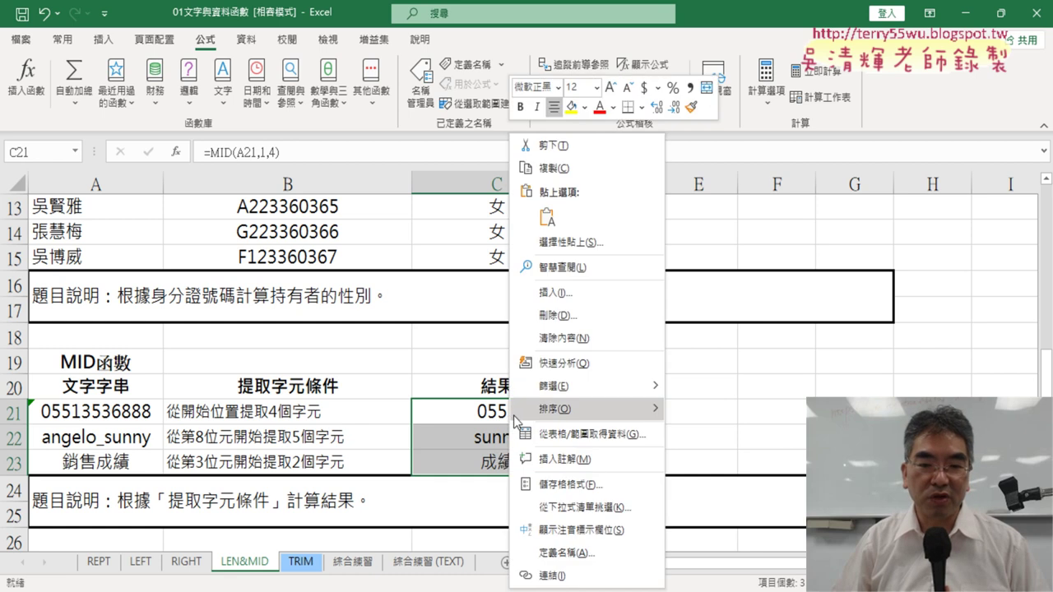
pyautogui.click(562, 486)
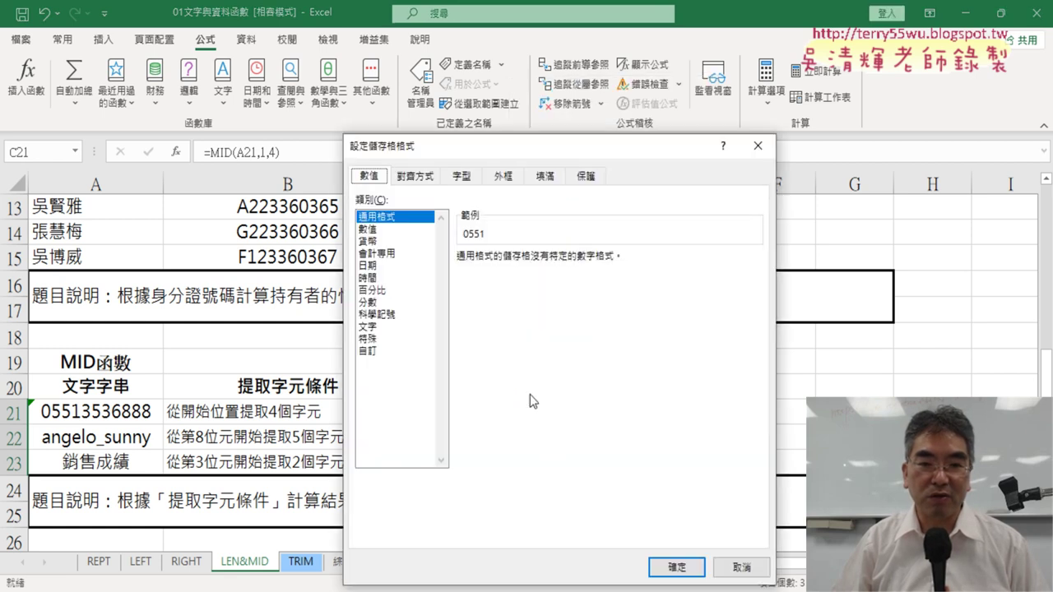
pyautogui.click(371, 328)
pyautogui.click(677, 567)
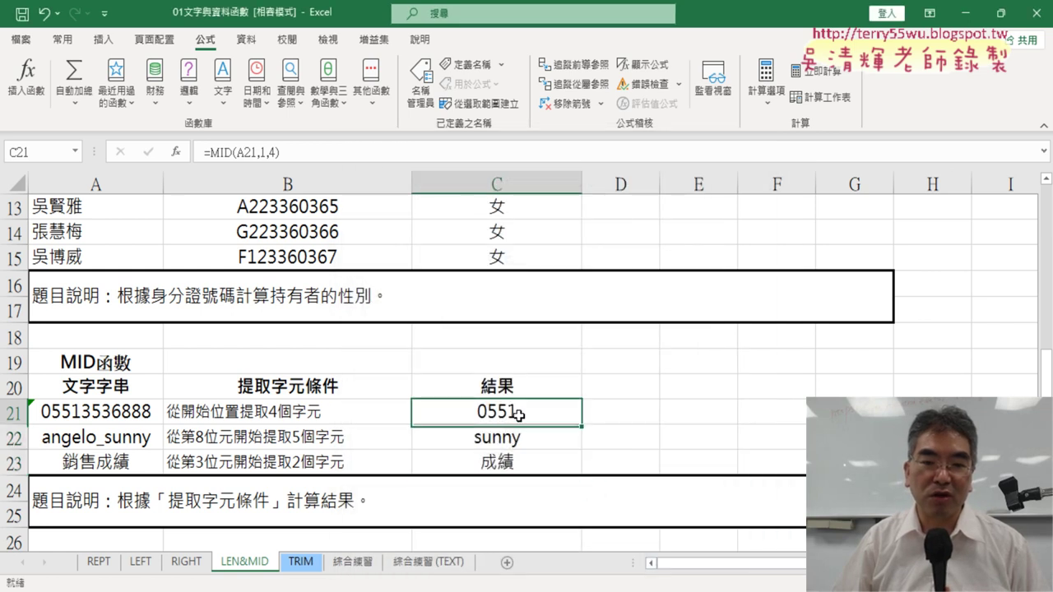
# Re-enter C21's MID formula and fill it down to C23 as literal text
pyautogui.click(222, 153)
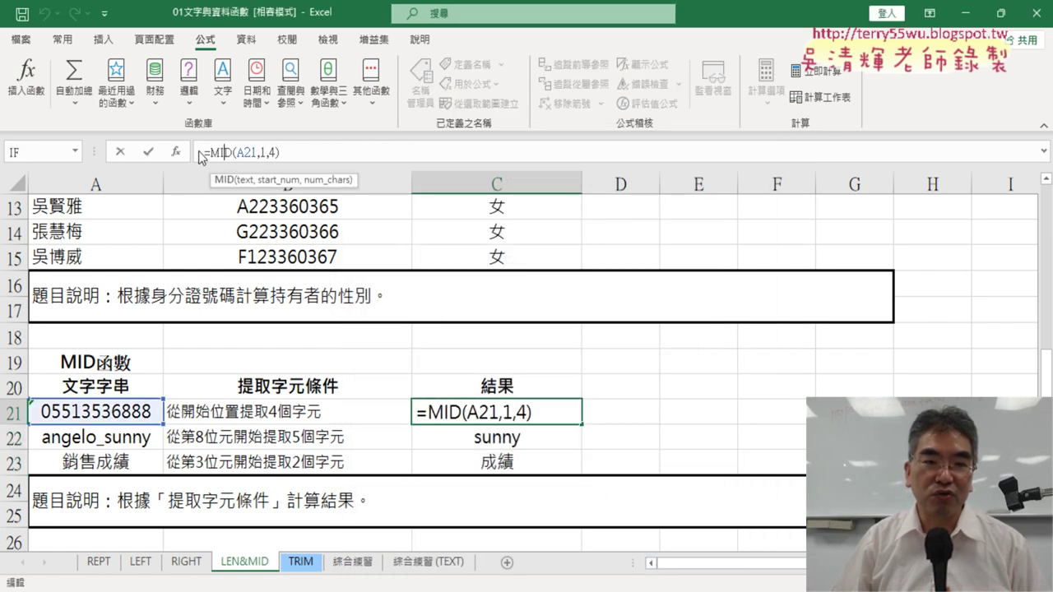
pyautogui.click(149, 153)
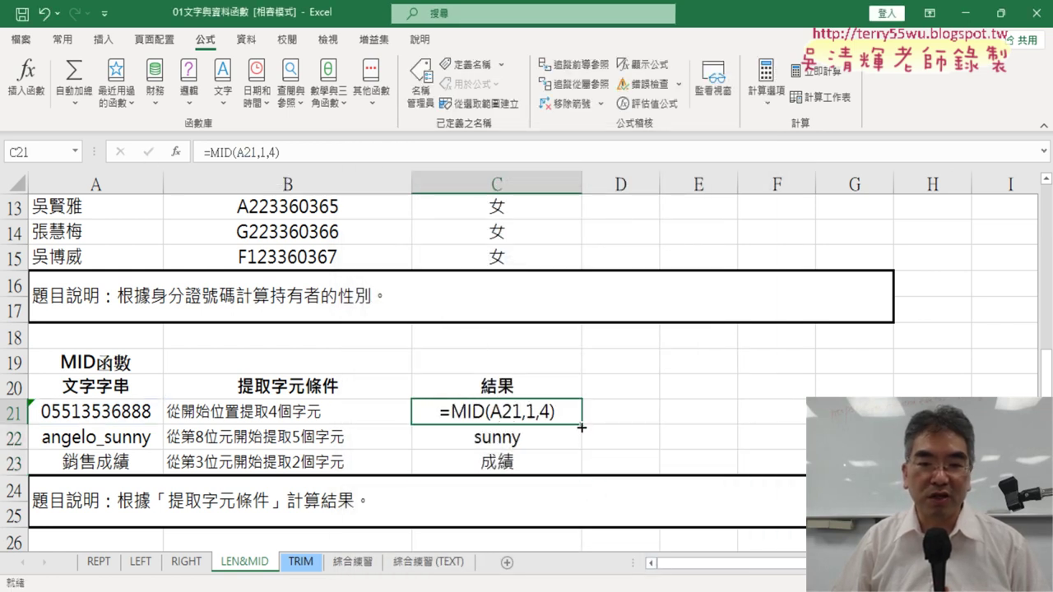
pyautogui.moveTo(582, 428); pyautogui.dragTo(580, 462)
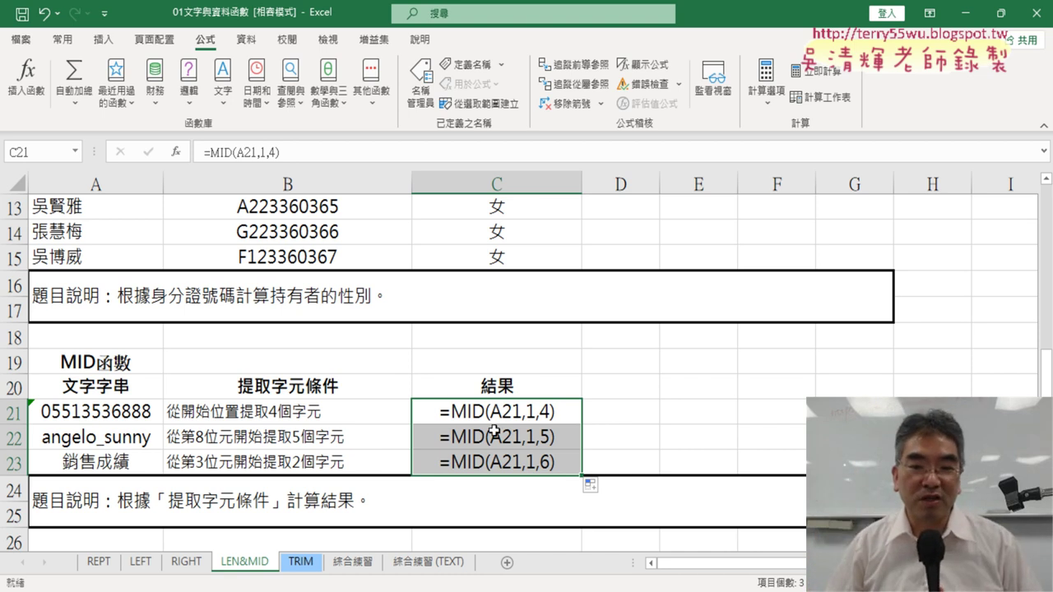
# Highlight the Format Cells option in C21:C23's context menu for viewers
pyautogui.rightClick(525, 427)
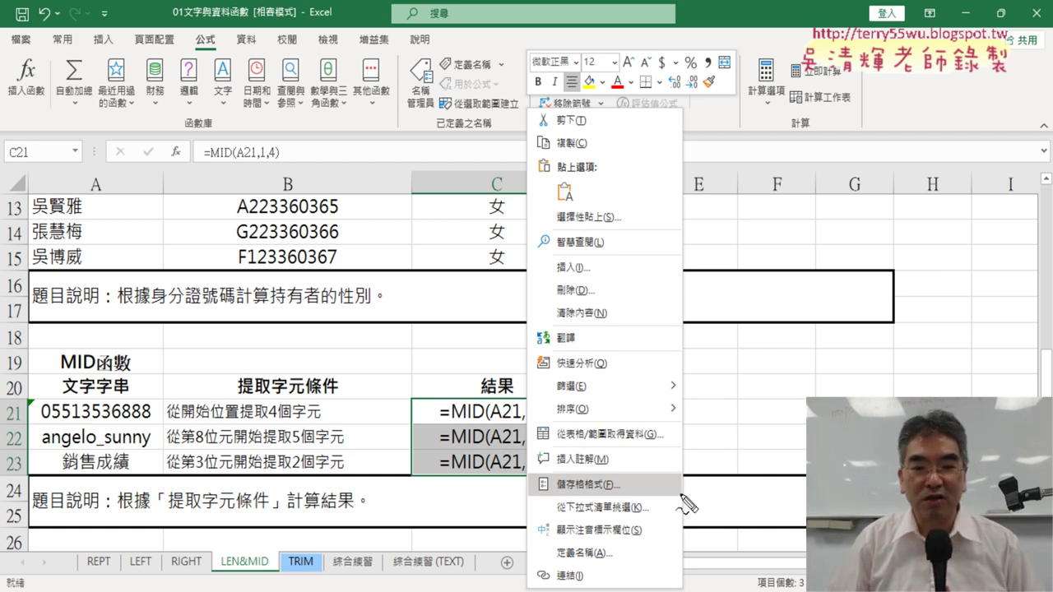
pyautogui.moveTo(626, 503)
pyautogui.mouseDown()
pyautogui.moveTo(527, 499)
pyautogui.moveTo(640, 491)
pyautogui.mouseUp()
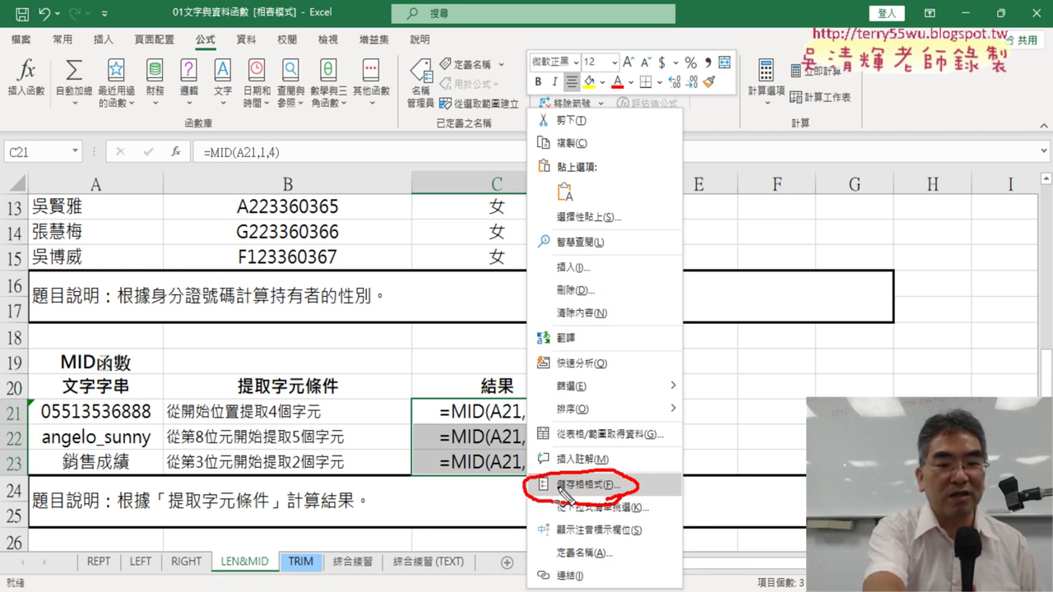
pyautogui.press('Escape')
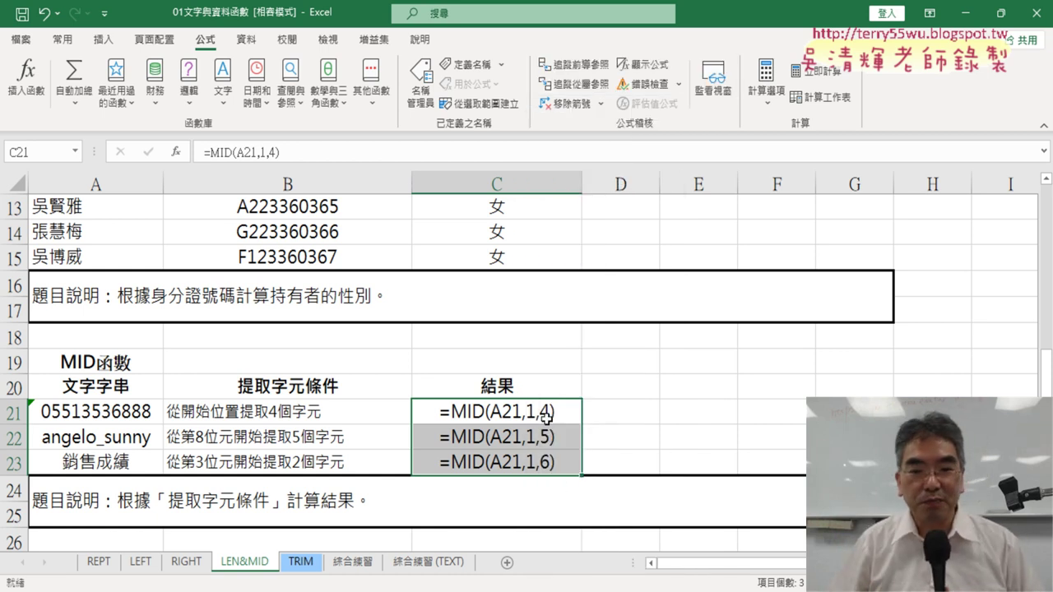
# Show C21:C23's Format Cells dialog, annotating the Text category against the column C results
pyautogui.rightClick(546, 417)
pyautogui.click(636, 486)
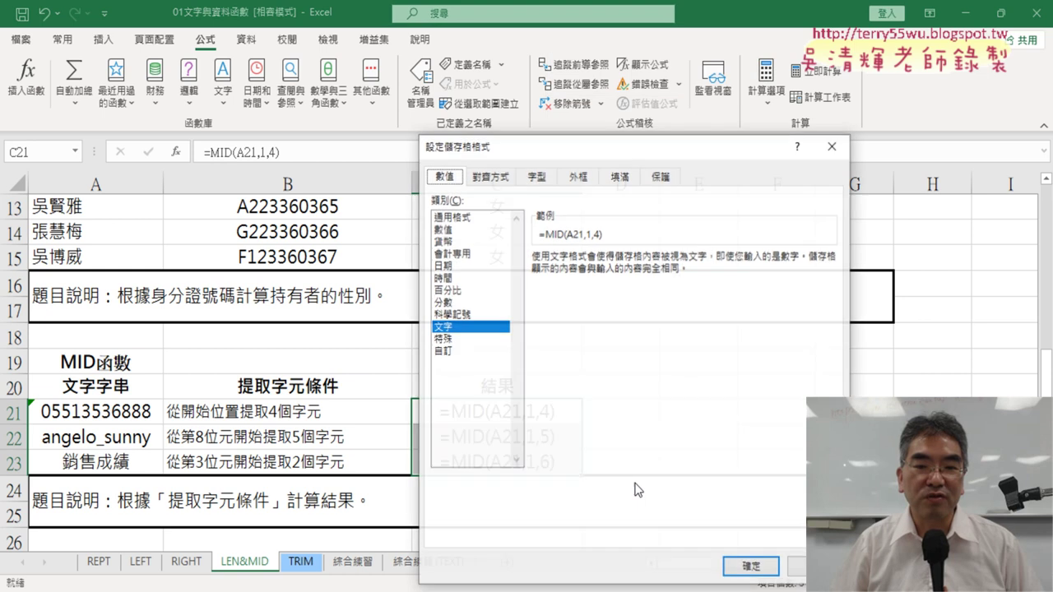
pyautogui.moveTo(638, 159); pyautogui.dragTo(806, 56)
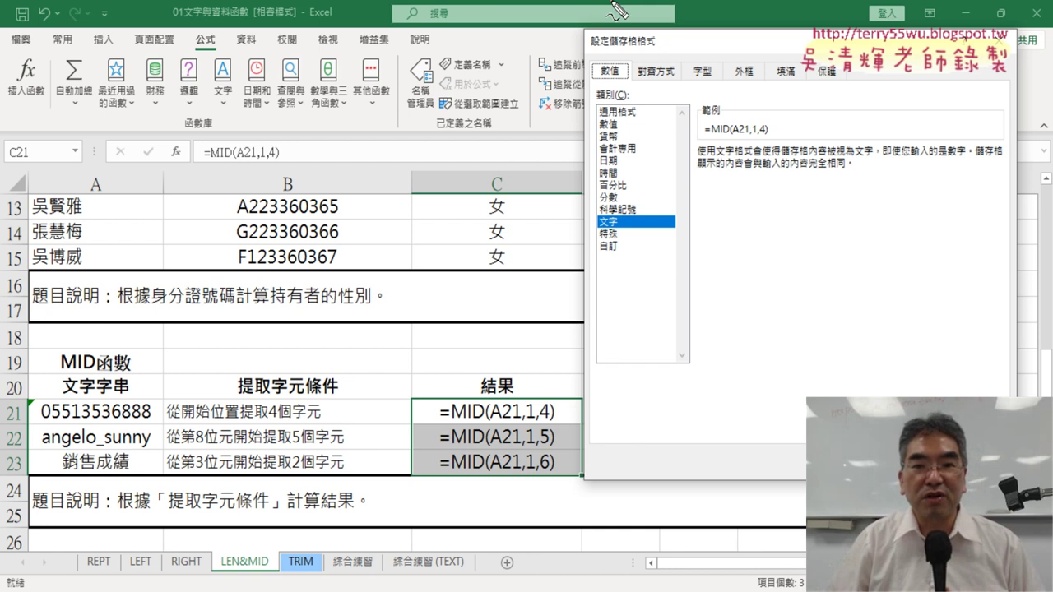
pyautogui.moveTo(647, 122); pyautogui.dragTo(651, 107)
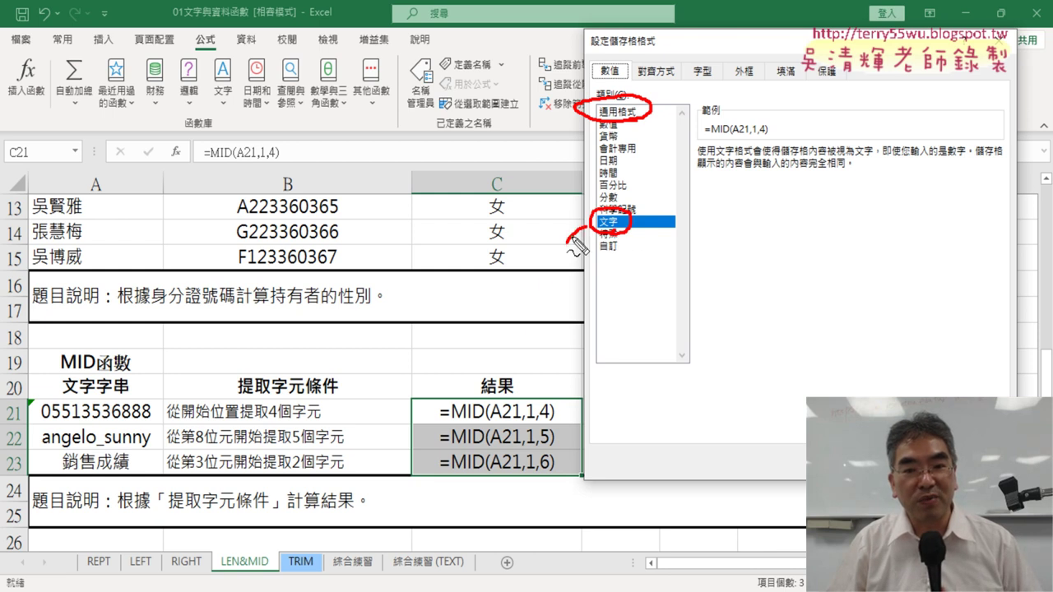
pyautogui.moveTo(573, 240)
pyautogui.mouseDown()
pyautogui.moveTo(534, 407)
pyautogui.moveTo(576, 363)
pyautogui.mouseUp()
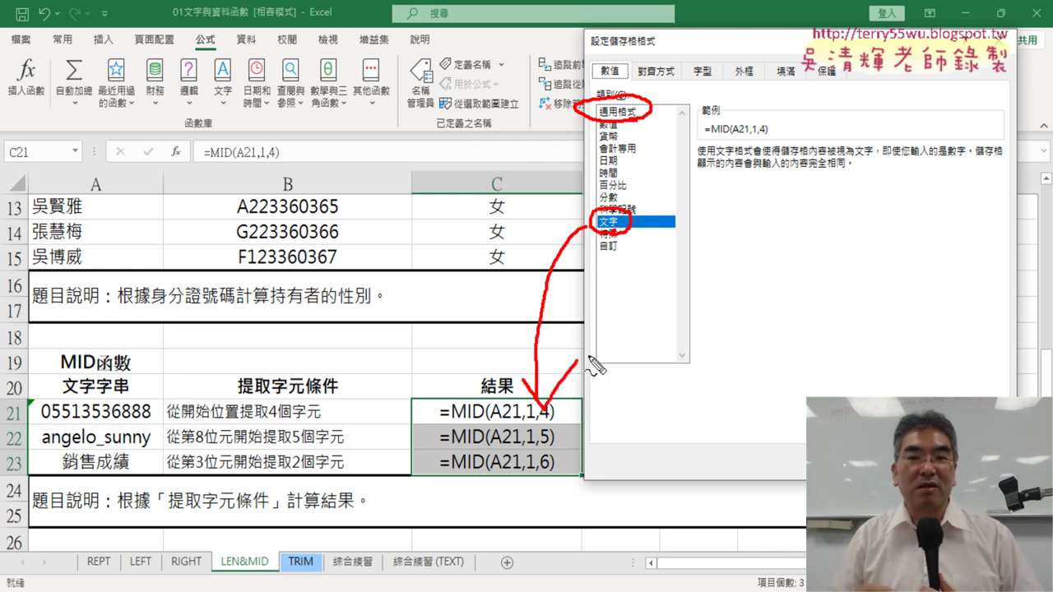